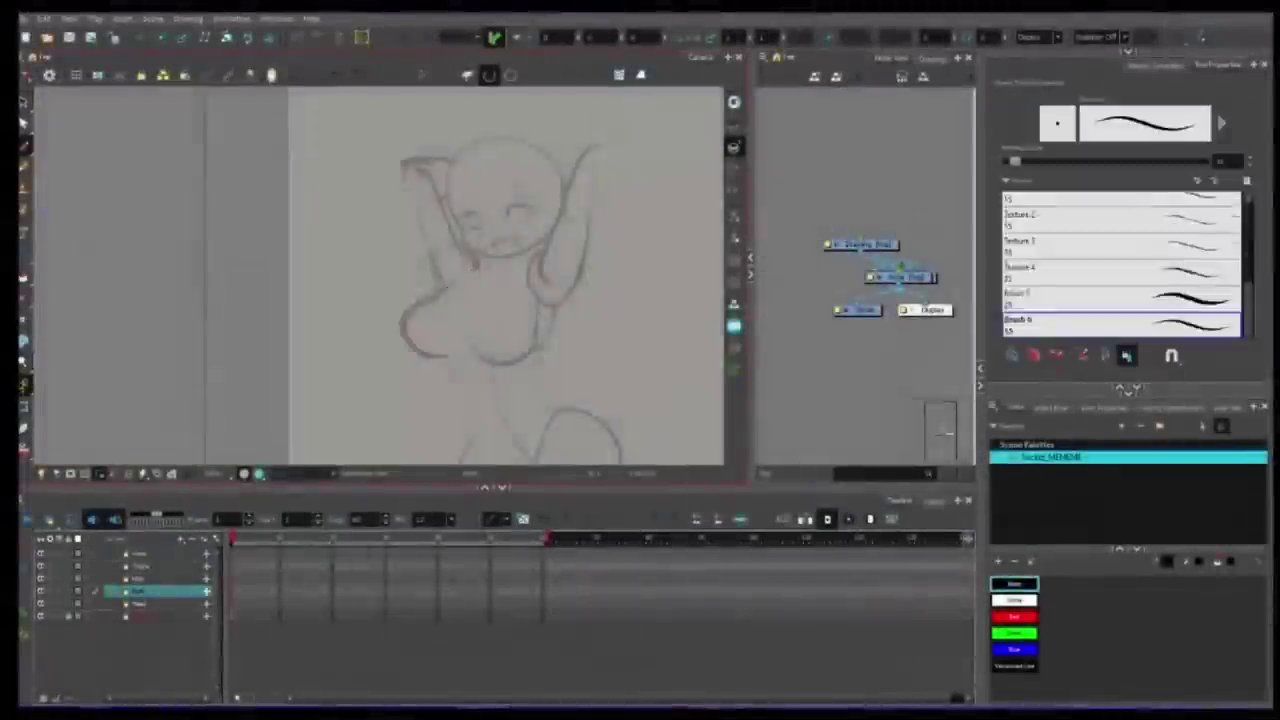
Ink the bust and the raised arm beside the head over the sketch, and rename the arm layer Arms1.
drag(467, 290, 505, 311)
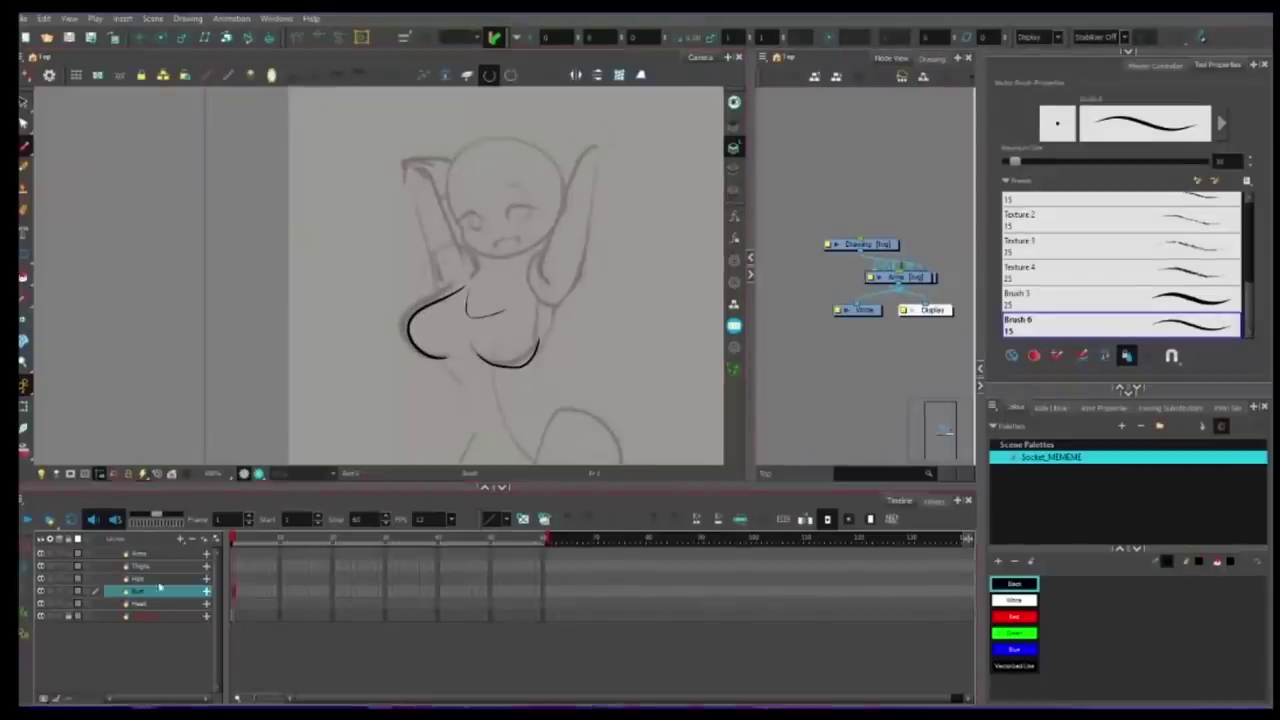
click(140, 553)
drag(543, 251, 574, 297)
double_click(146, 555)
text(Arms1)
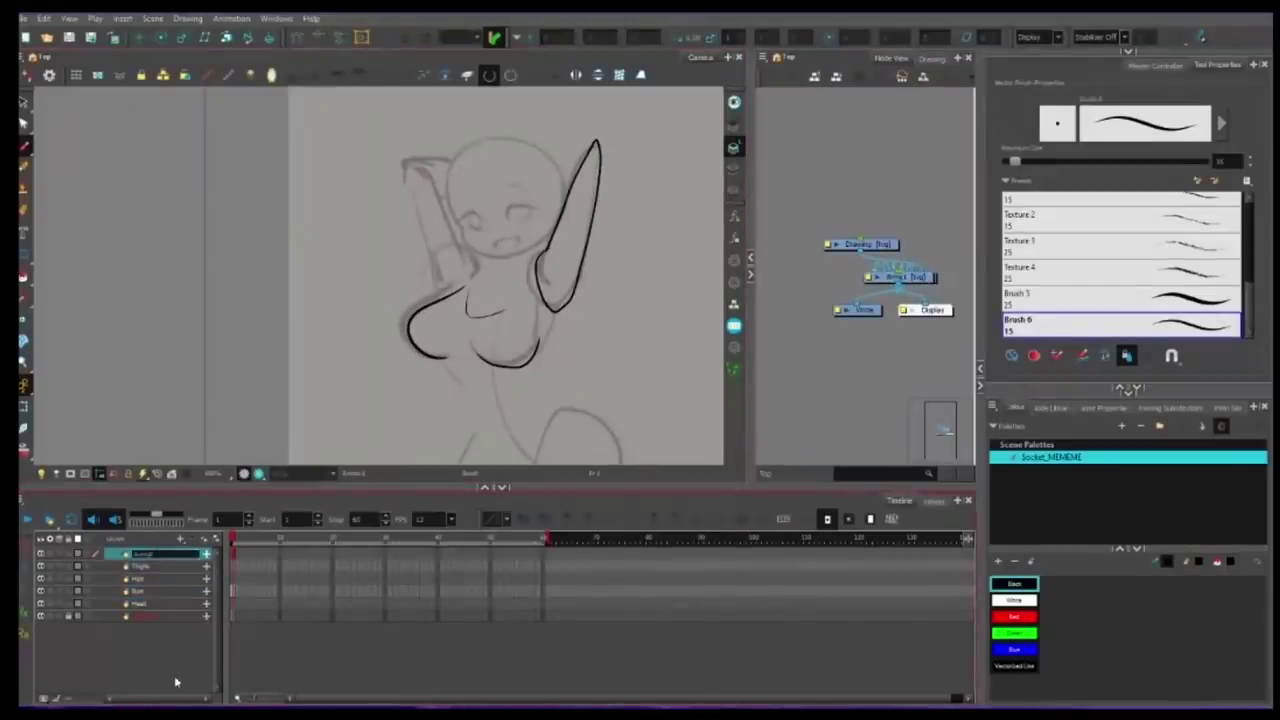
click(174, 681)
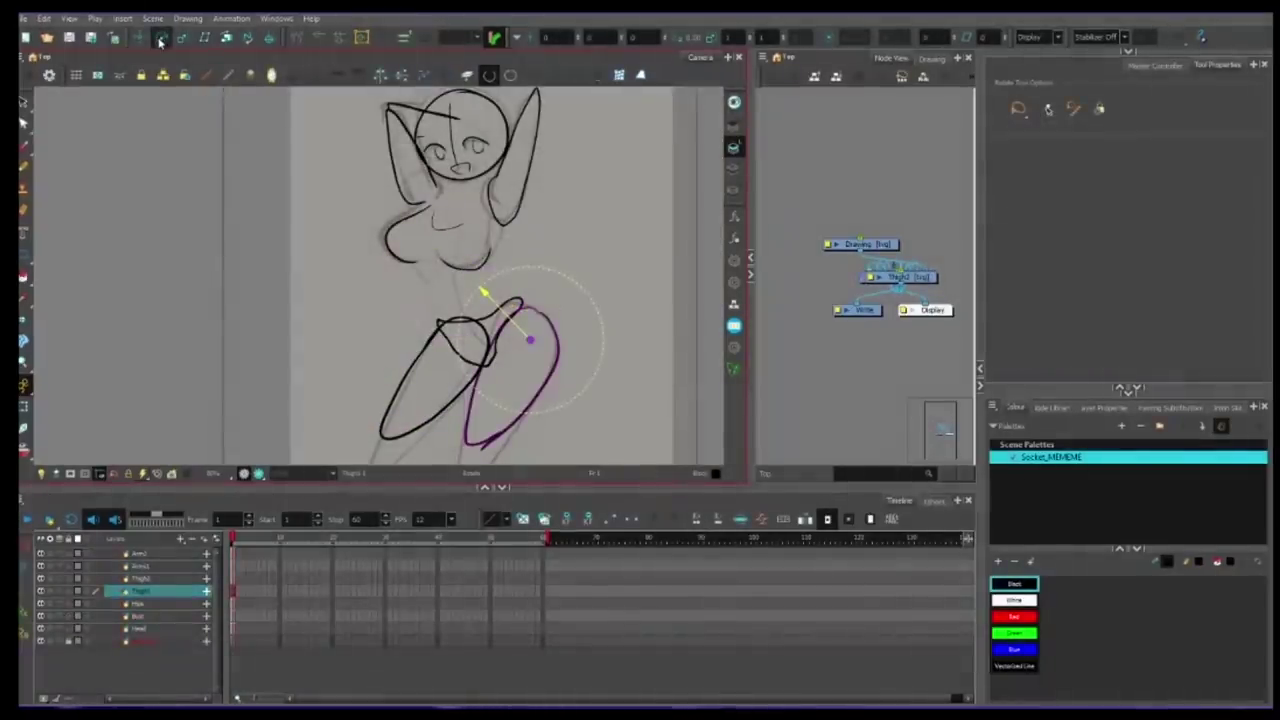
Place the rotation pivots of the thighs at the hip joints and the raised arm's pivot at the shoulder.
key(alt+s)
click(428, 433)
key(alt+3)
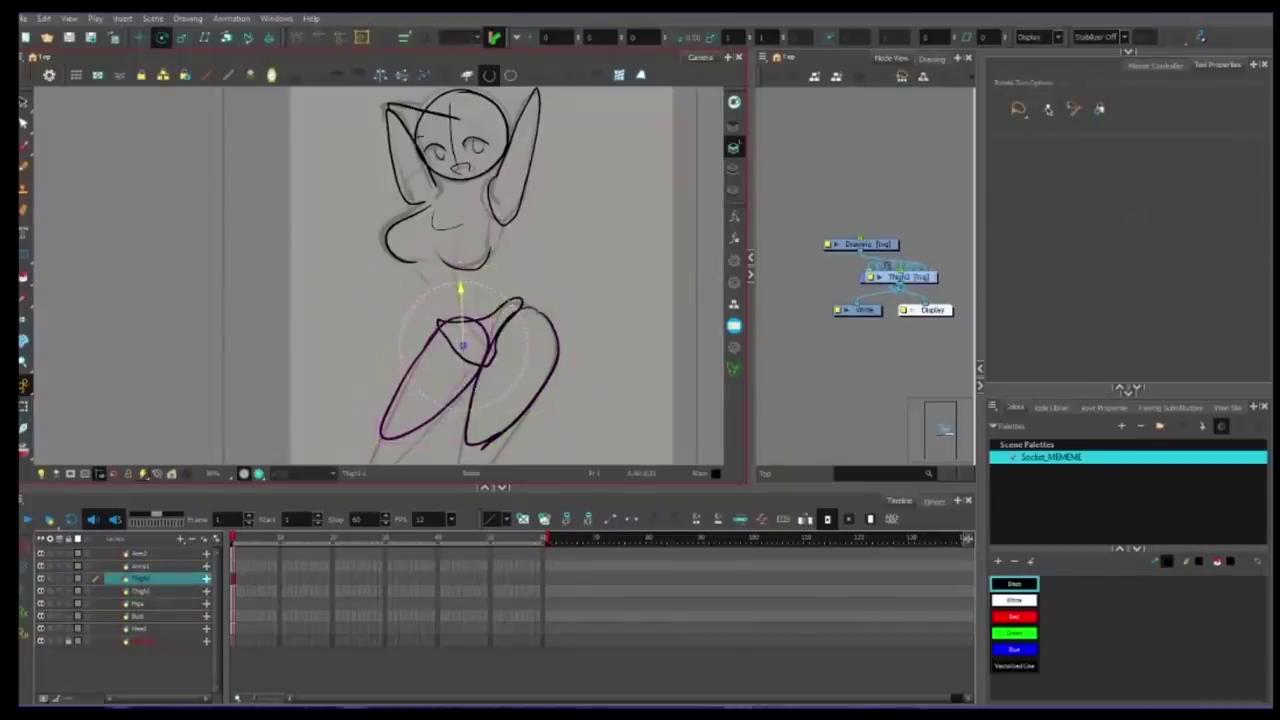
click(162, 567)
drag(525, 266, 501, 206)
key(ctrl+z)
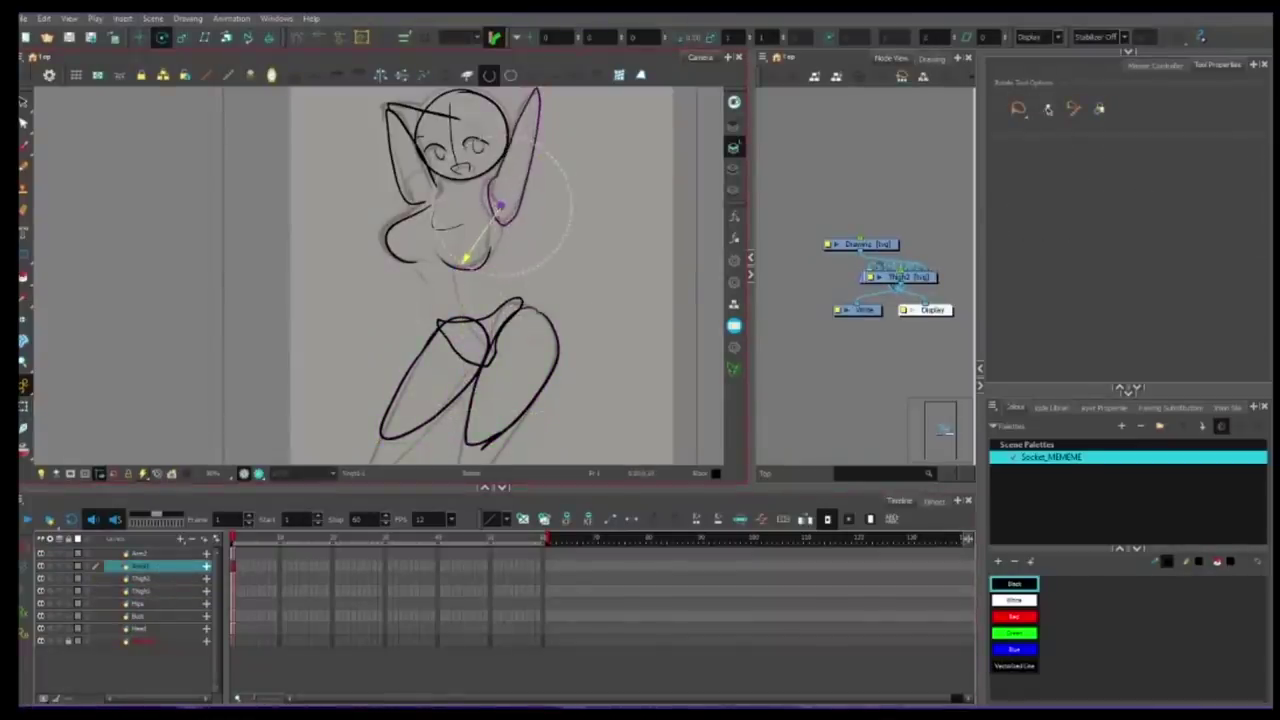
click(162, 579)
mouse_move(461, 266)
mouse_down()
mouse_move(463, 346)
mouse_move(531, 340)
mouse_up()
click(162, 591)
click(162, 604)
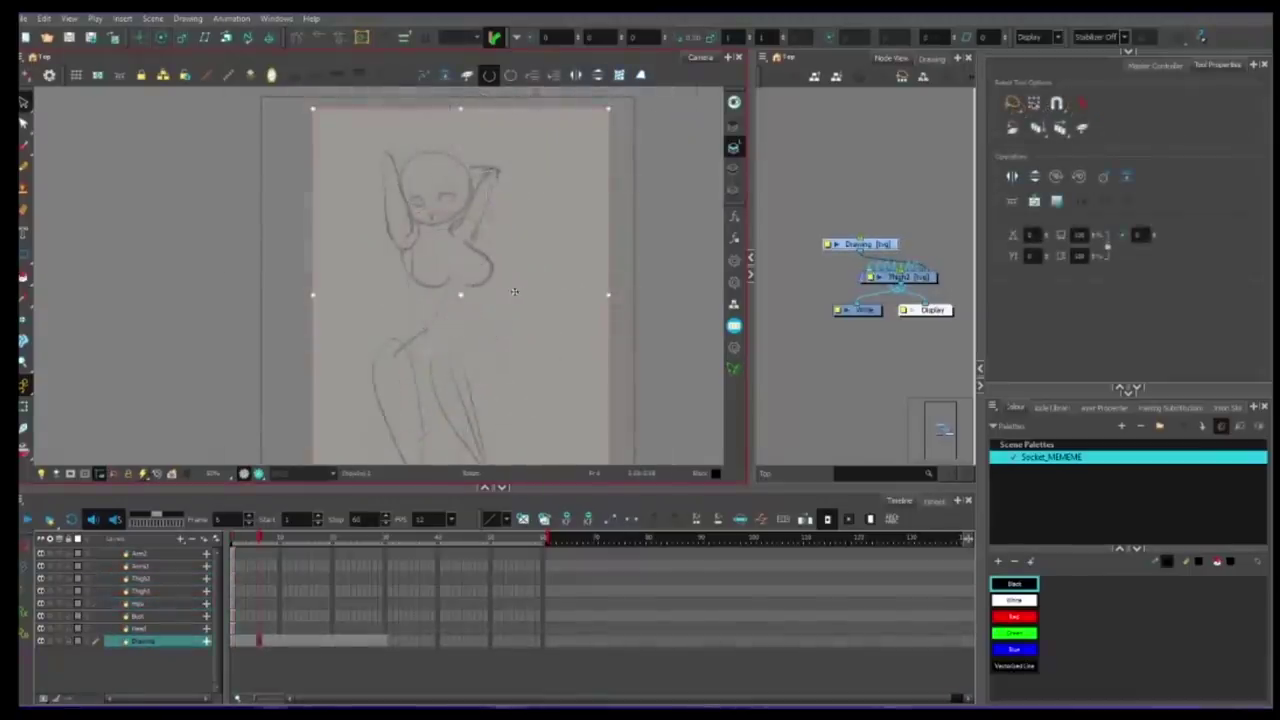
Flip back and forth between the rough sketch's frames around frame 5 to compare the poses.
key(comma)
key(period)
key(comma)
key(period)
key(comma)
key(period)
key(period)
key(comma)
key(comma)
key(period)
key(period)
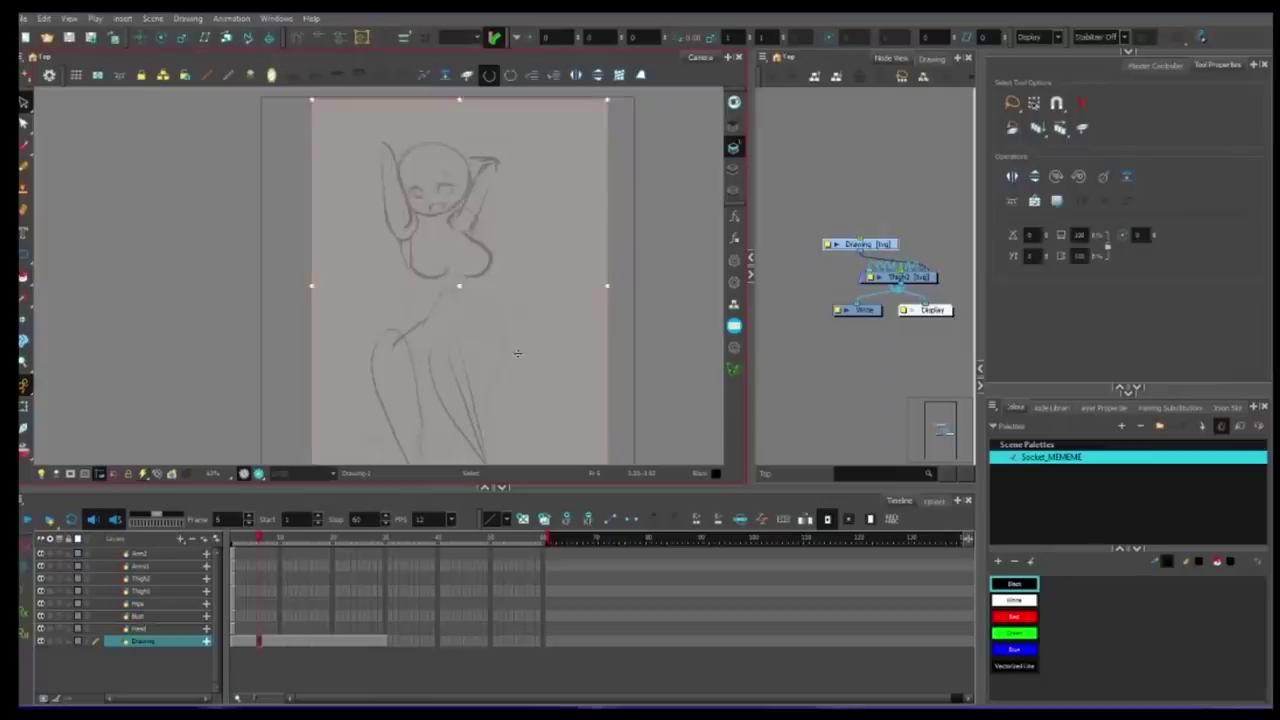
key(comma)
key(comma)
key(period)
key(comma)
key(period)
key(comma)
key(period)
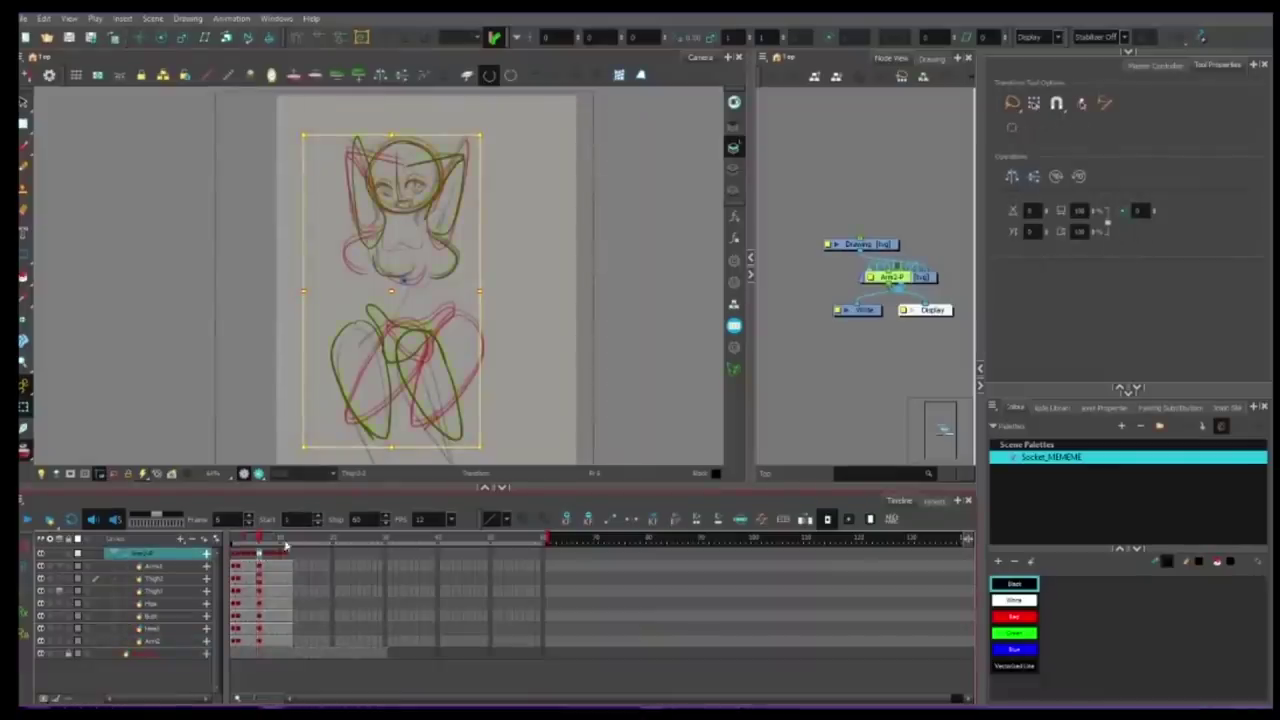
click(285, 545)
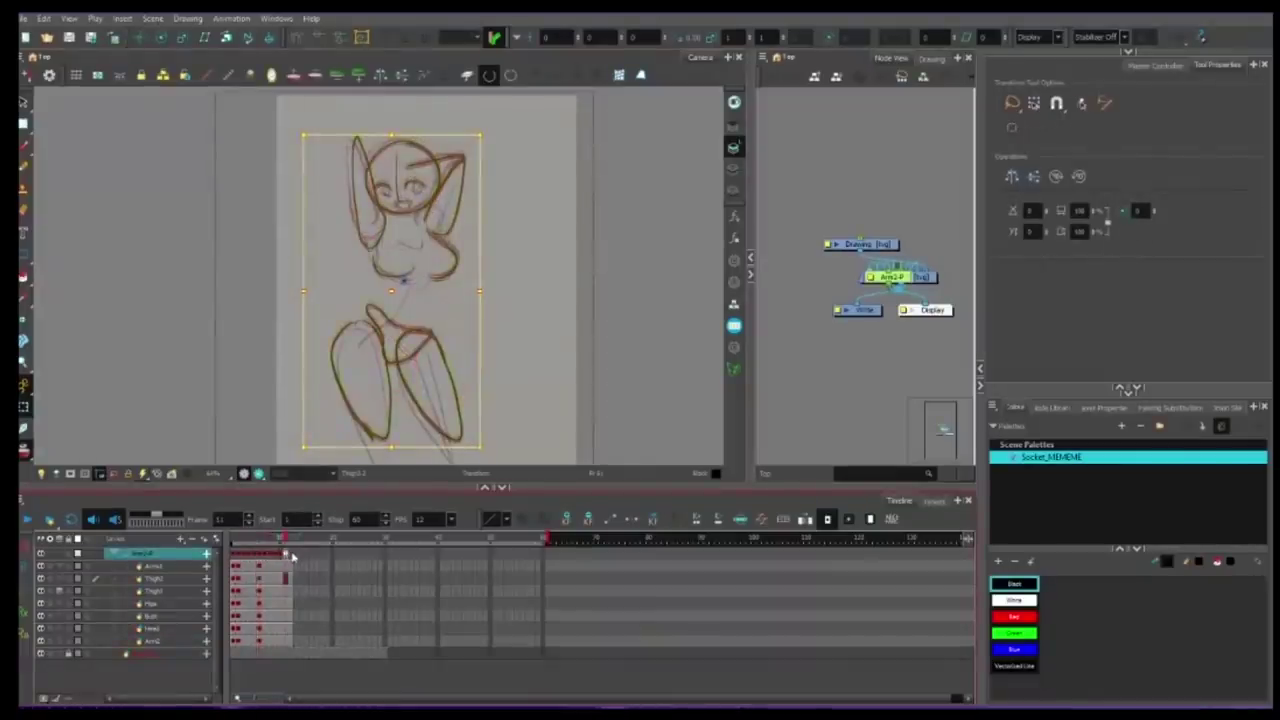
click(254, 566)
click(258, 566)
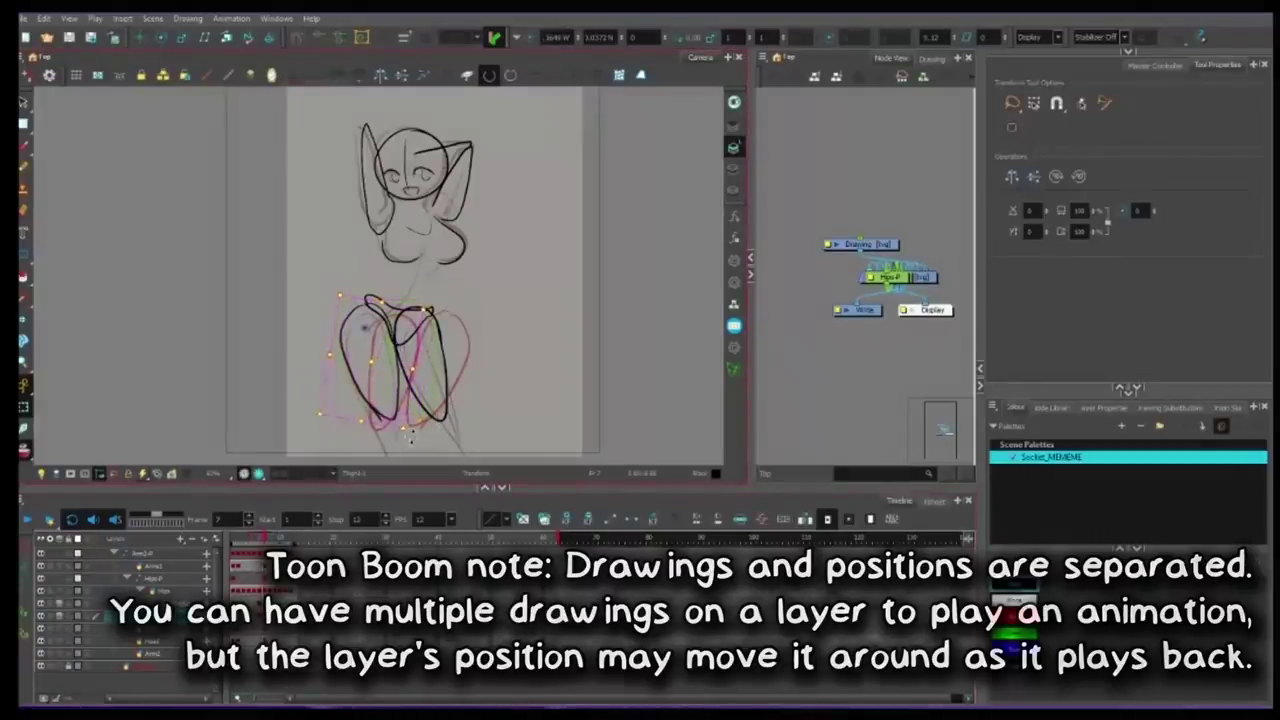
Shift the hips slightly sideways on frame 7 and copy their keyframe onto frame 1.
click(412, 341)
drag(424, 360, 437, 361)
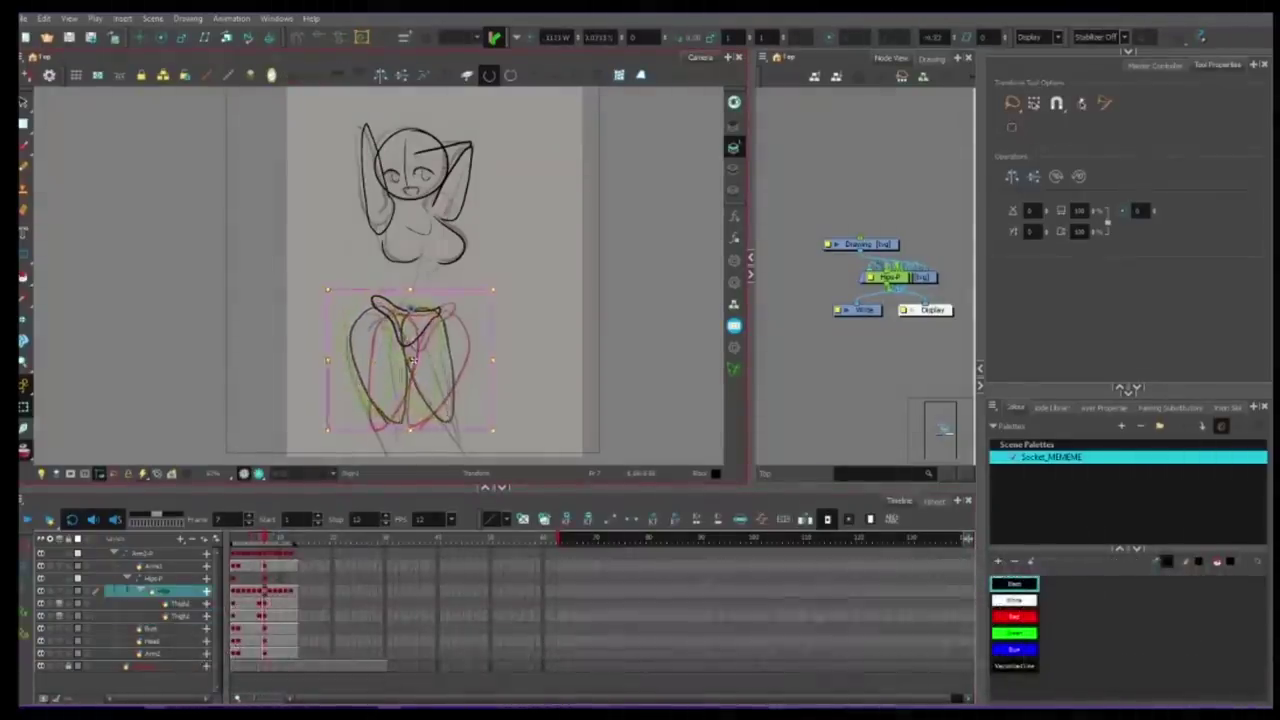
click(264, 593)
click(235, 593)
key(ctrl+v)
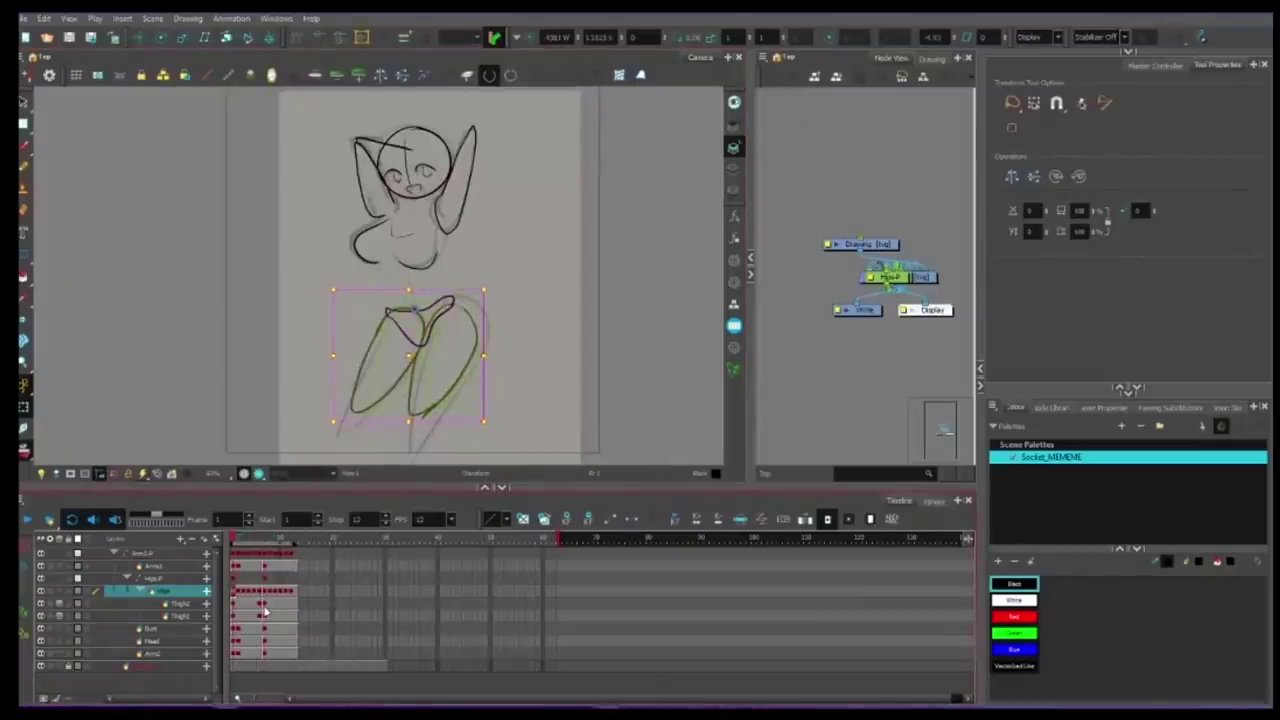
Copy both thighs' keyframes from frame 7 and paste them onto frame 1.
drag(263, 604, 263, 615)
key(ctrl+c)
click(234, 603)
key(ctrl+v)
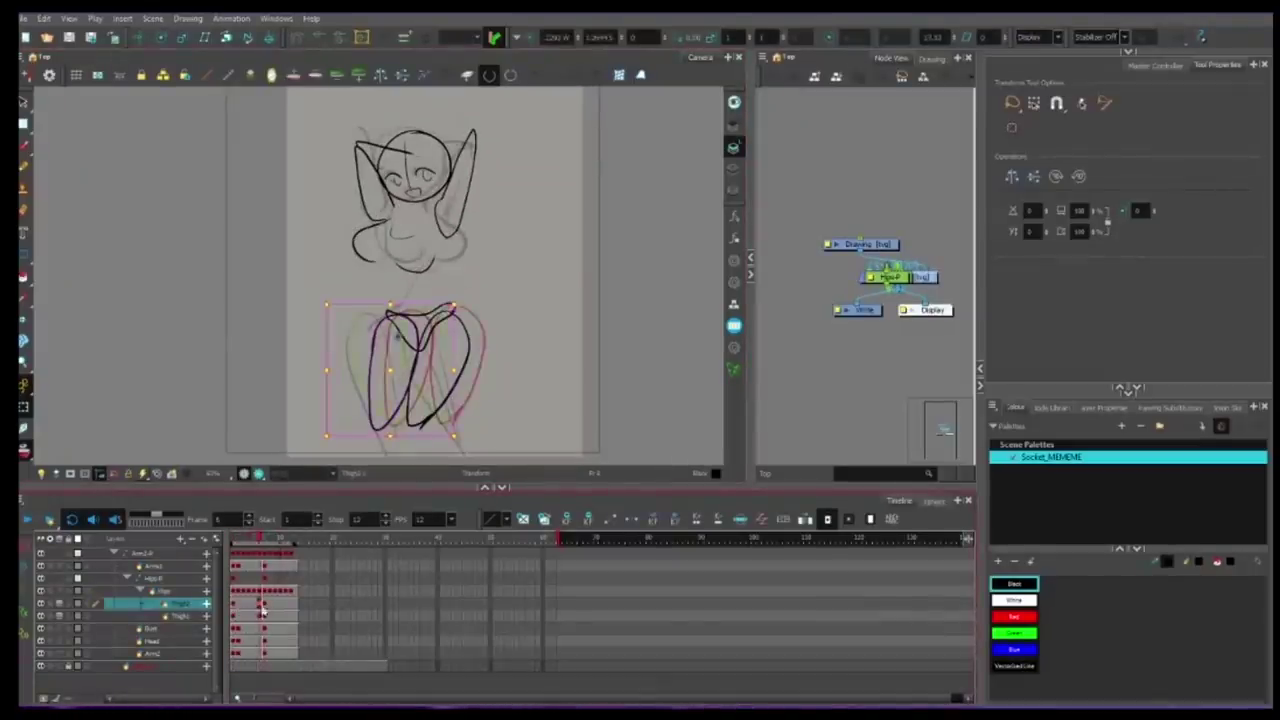
Compare the thigh poses on frames 6 and 7 with the onion skin and select a thigh on frame 5.
click(261, 615)
click(265, 604)
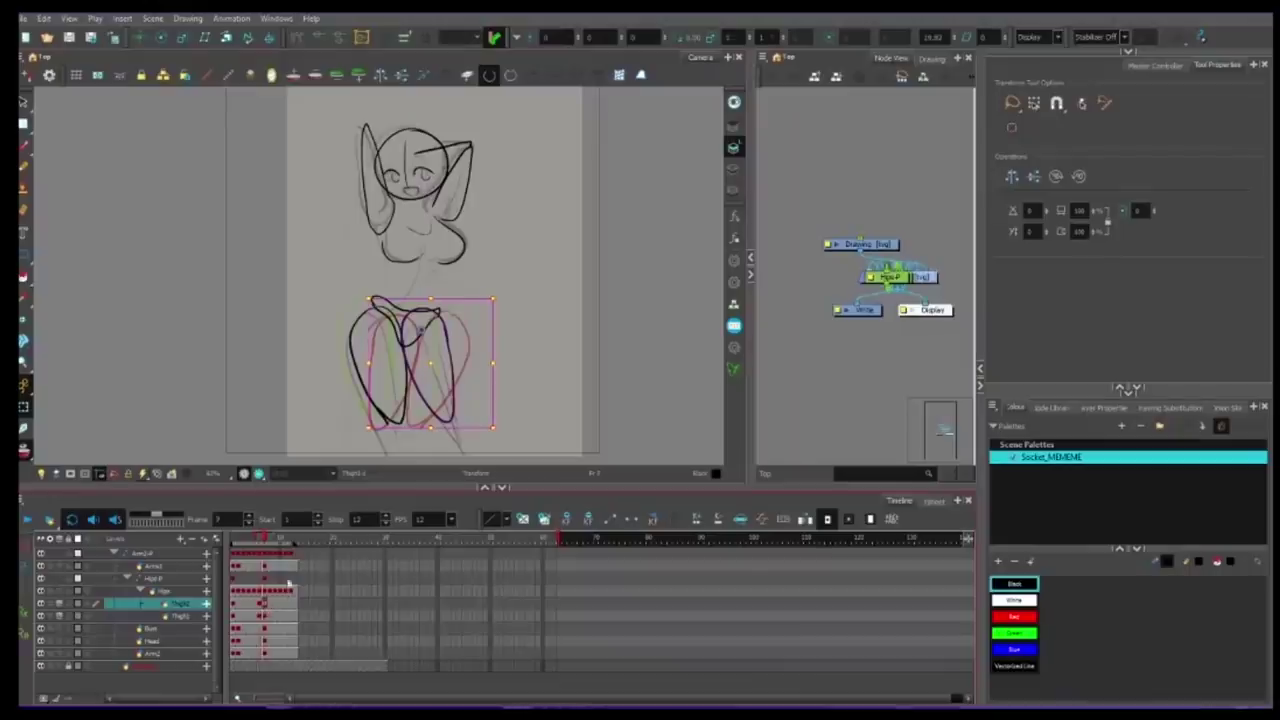
click(388, 413)
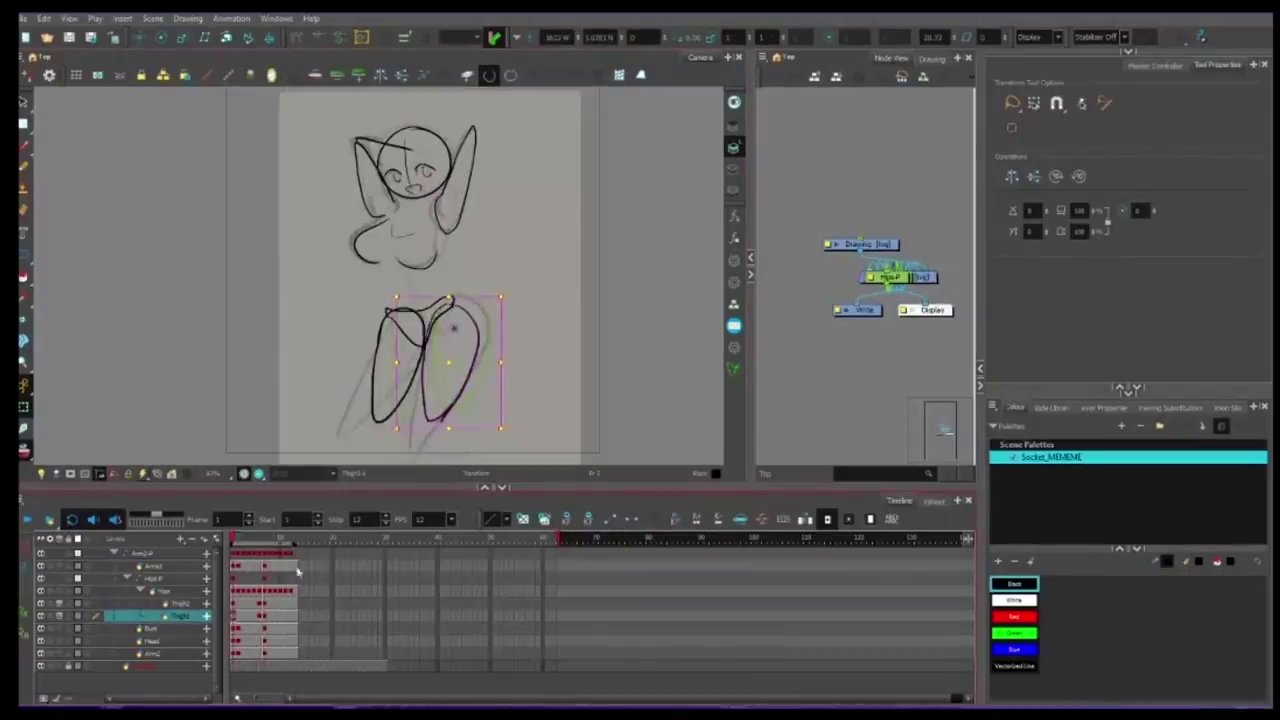
click(260, 616)
click(255, 616)
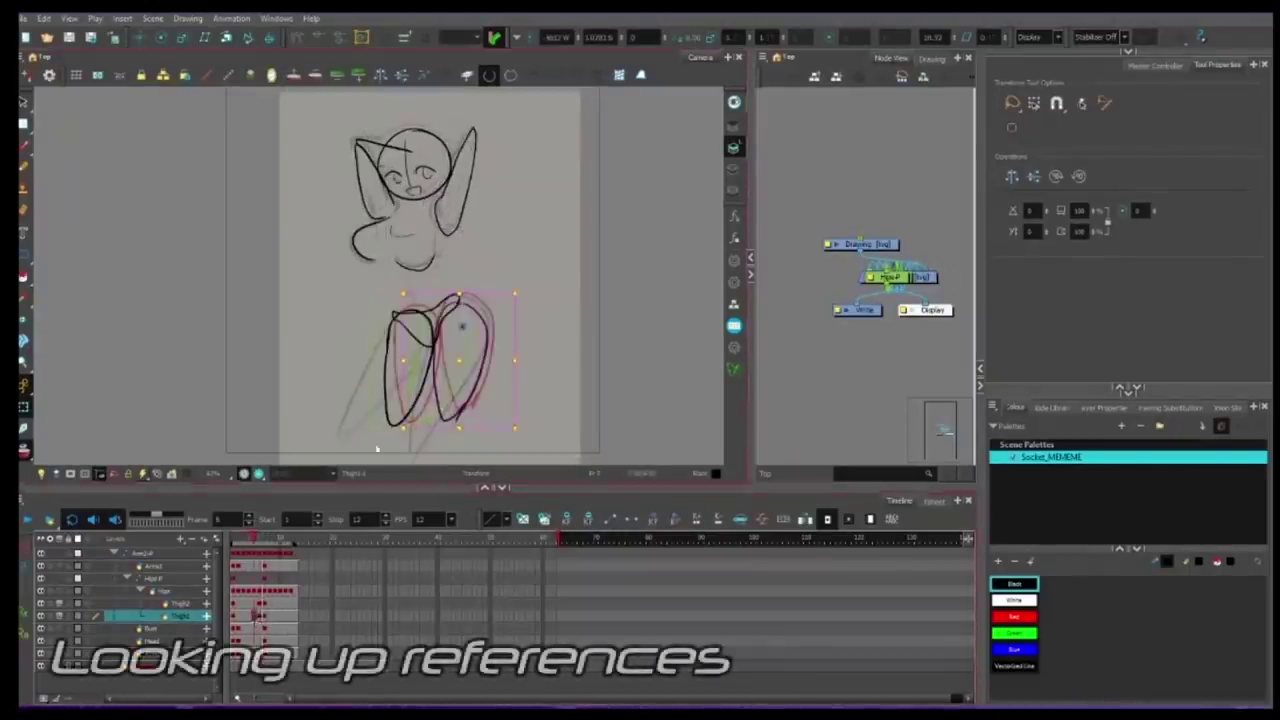
click(392, 413)
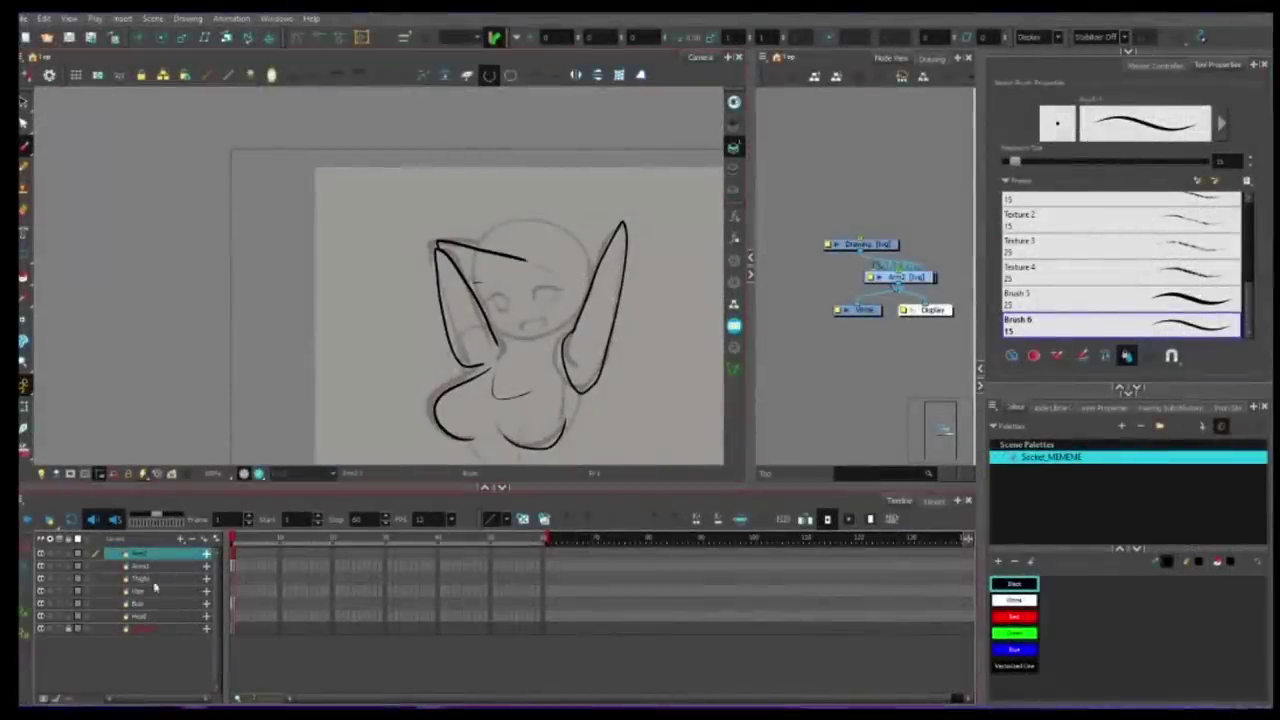
Ink the round head outline over the sketch on the head layer.
click(140, 616)
mouse_move(565, 236)
mouse_down()
mouse_move(505, 330)
mouse_move(563, 236)
mouse_up()
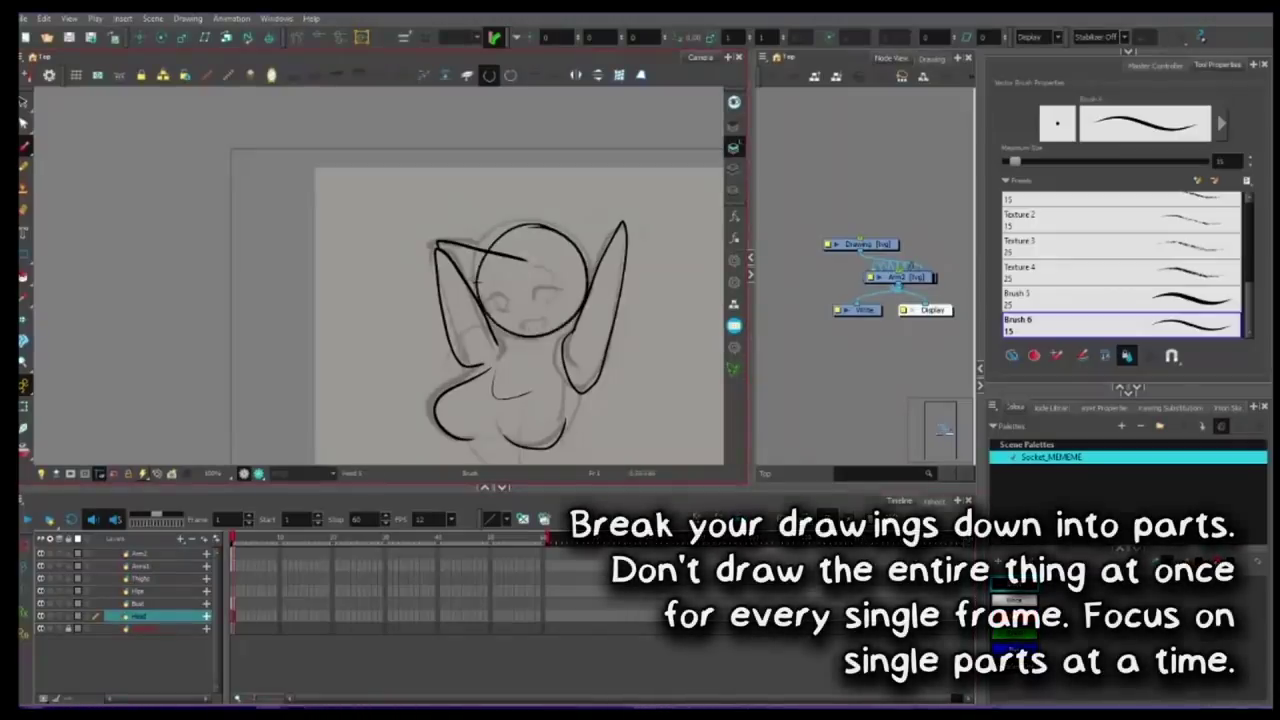
key(alt+s)
key(alt+b)
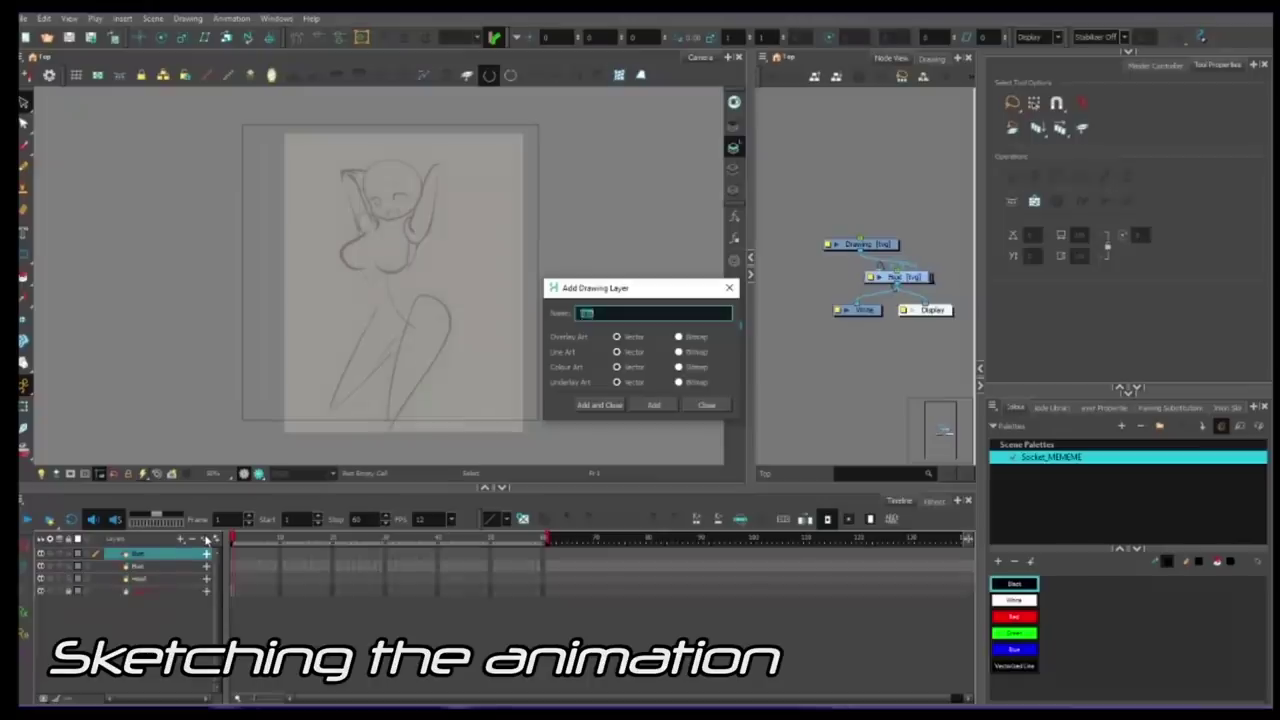
Add a vector drawing layer named Arms.
text(rms)
key(Return)
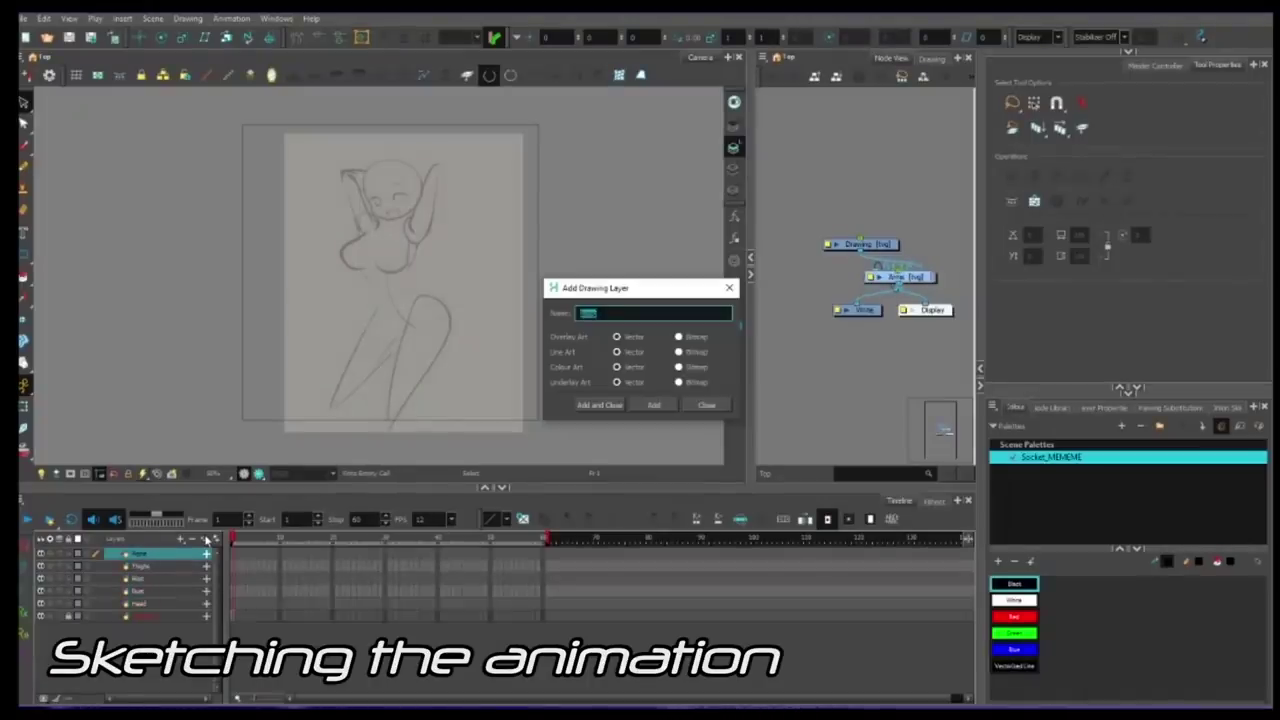
Ink the bust's outline on its own layer with the brush, undoing the strokes that miss the sketch.
click(167, 591)
mouse_move(365, 245)
mouse_down()
mouse_move(463, 316)
mouse_move(463, 277)
mouse_move(450, 358)
mouse_up()
key(alt+b)
key(ctrl+z)
mouse_move(472, 281)
mouse_down()
mouse_move(545, 322)
mouse_move(447, 357)
mouse_up()
key(ctrl+z)
key(ctrl+z)
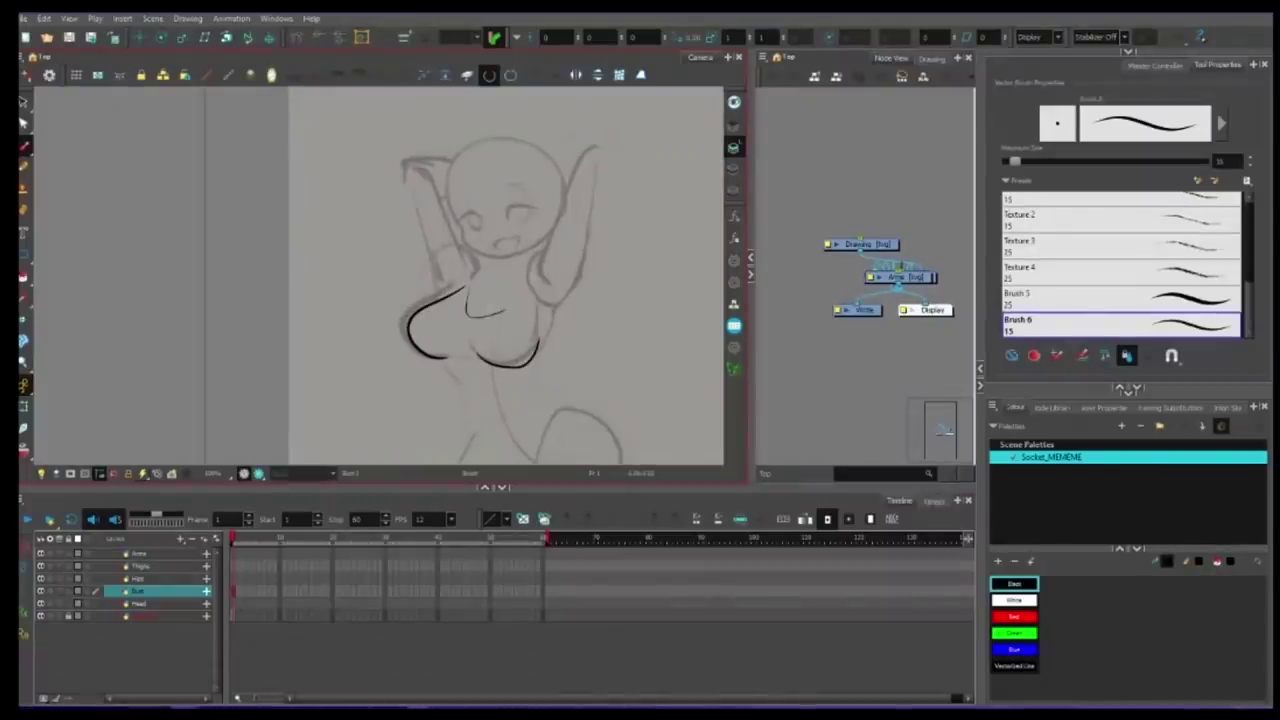
Ink the straight raised arm's outline on the Arms layer and rename that layer Arms1.
click(160, 553)
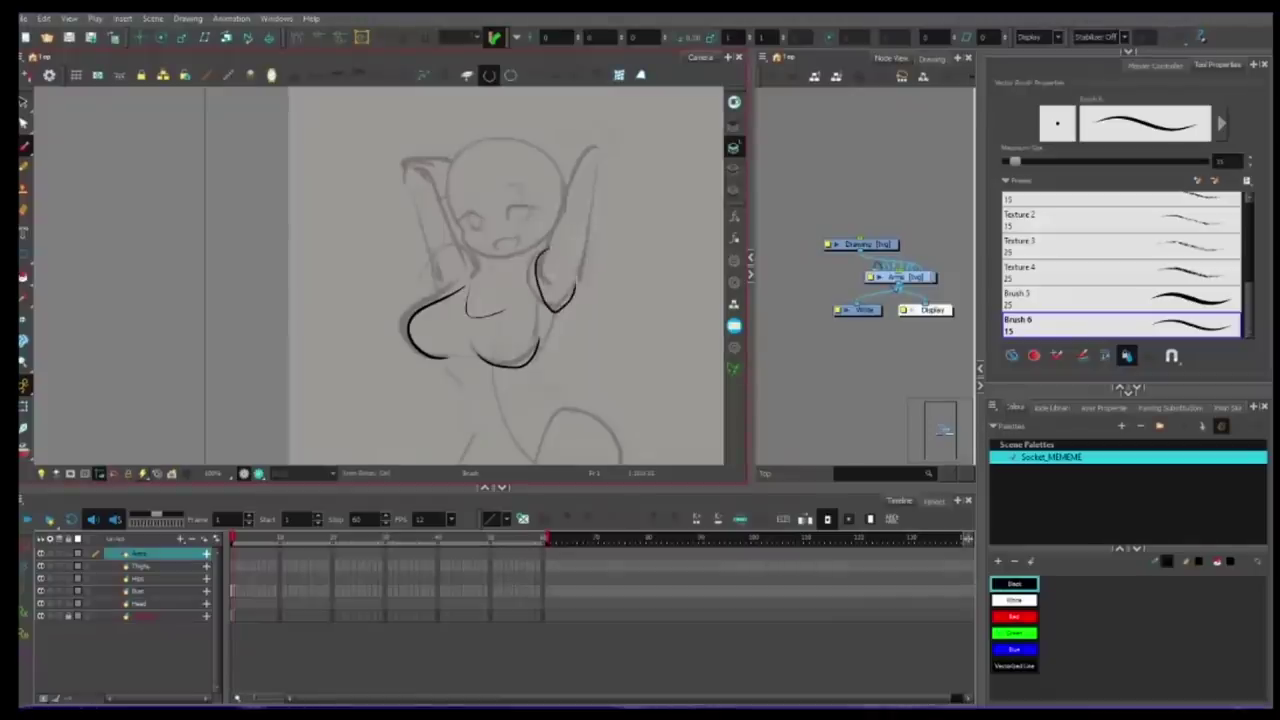
drag(576, 290, 546, 254)
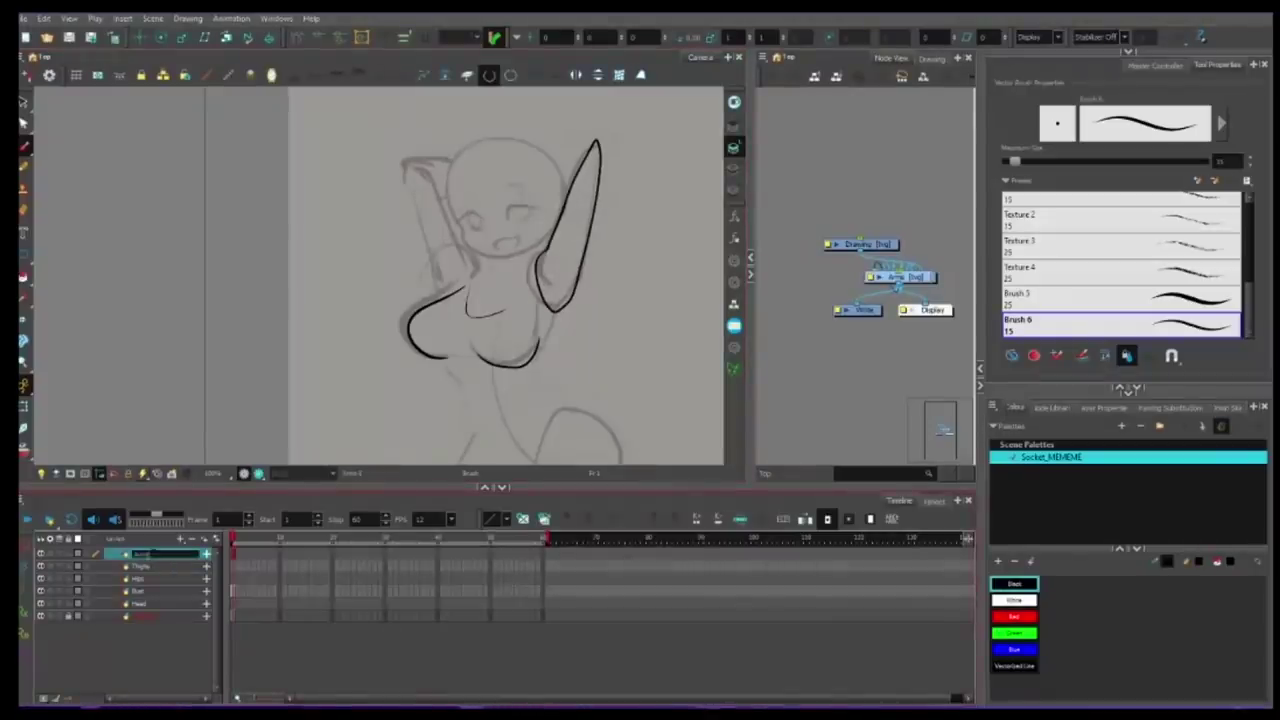
click(172, 678)
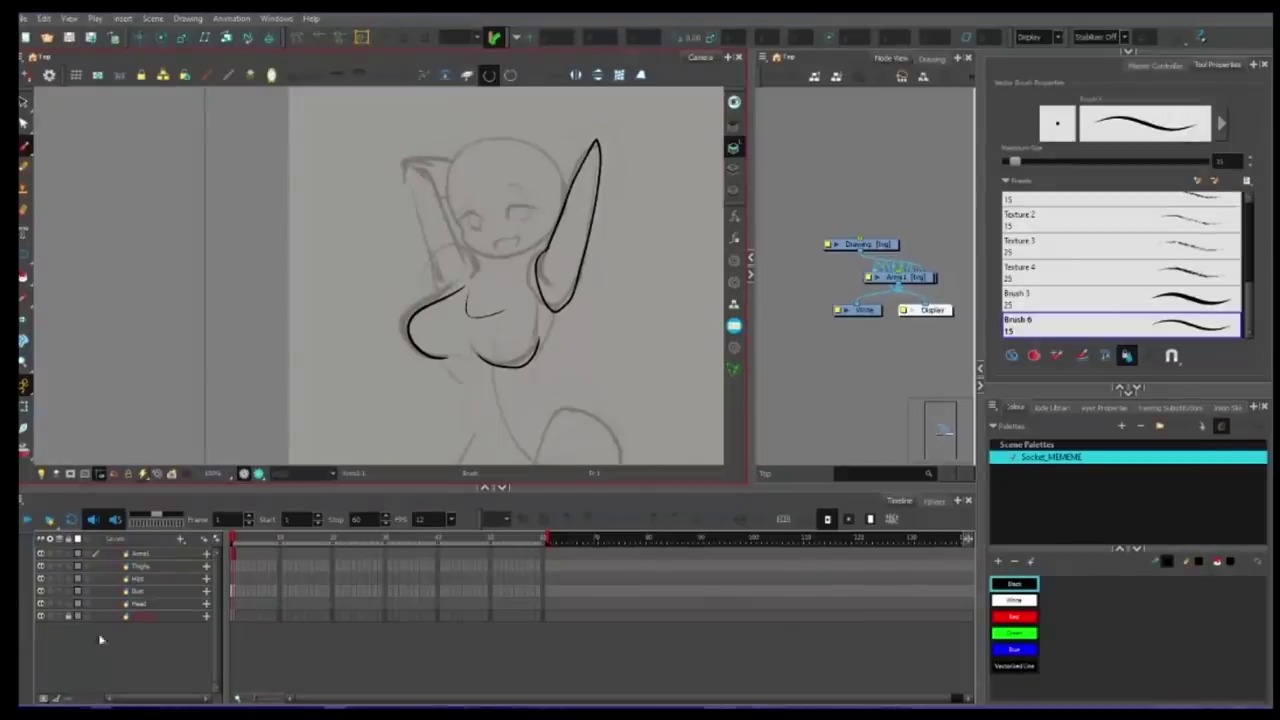
Add a drawing layer named Arm2 and ink the bent second arm on it.
click(217, 541)
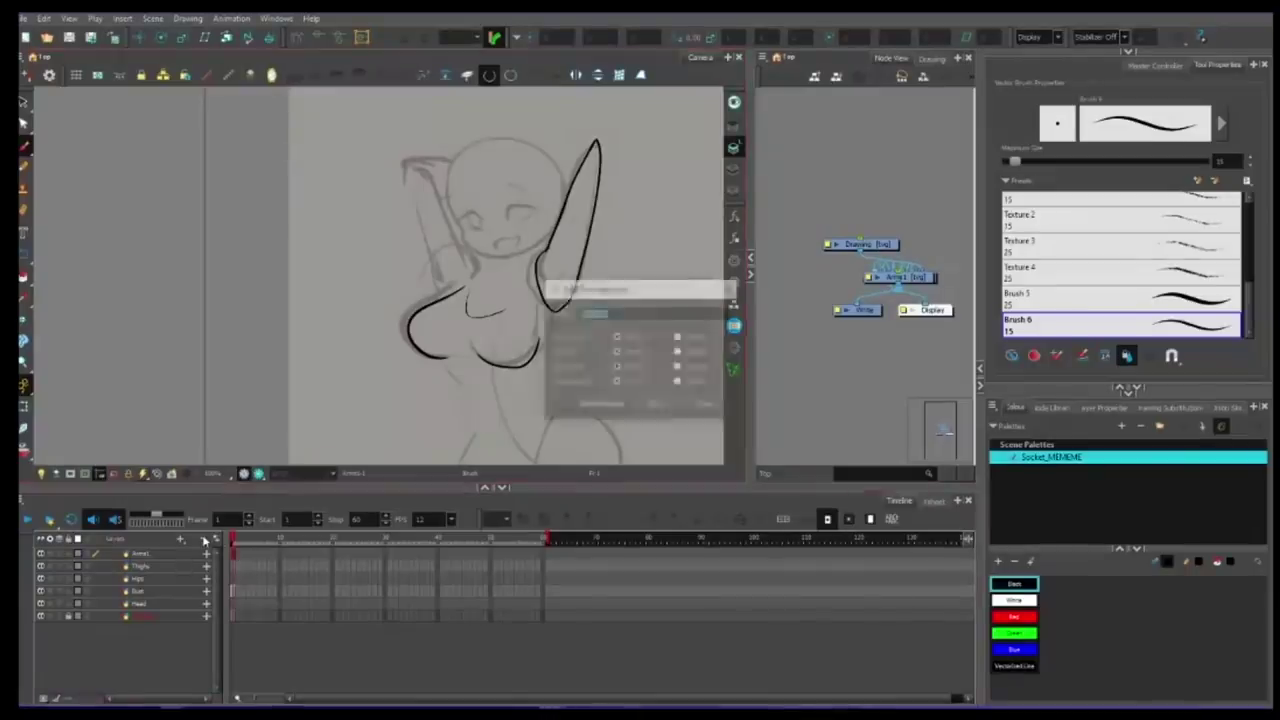
text(Arm2)
key(Return)
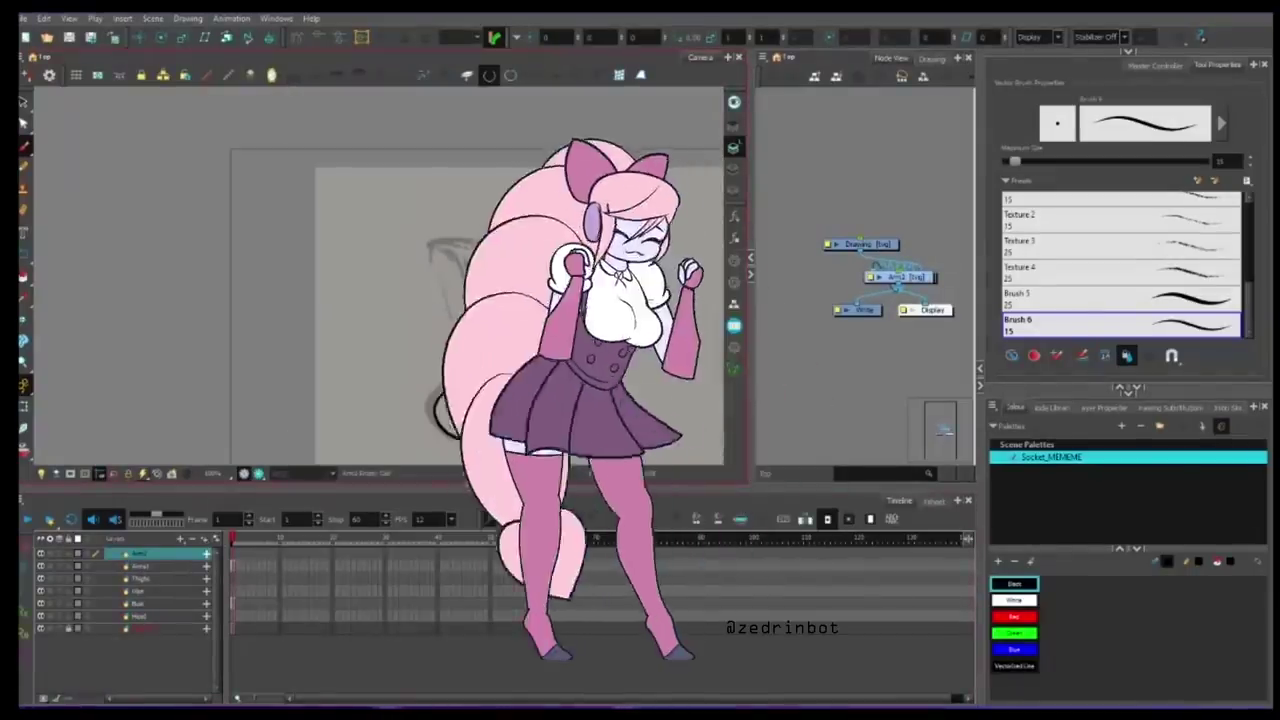
mouse_move(438, 247)
mouse_down()
mouse_move(497, 345)
mouse_move(483, 365)
mouse_move(525, 261)
mouse_move(486, 314)
mouse_up()
Ink the head circle and facial features over the sketch on the head layer.
click(150, 616)
key(ctrl+z)
mouse_move(545, 226)
mouse_down()
mouse_move(576, 246)
mouse_move(529, 224)
mouse_move(523, 319)
mouse_move(538, 316)
mouse_up()
key(alt+s)
key(ctrl+a)
key(alt+b)
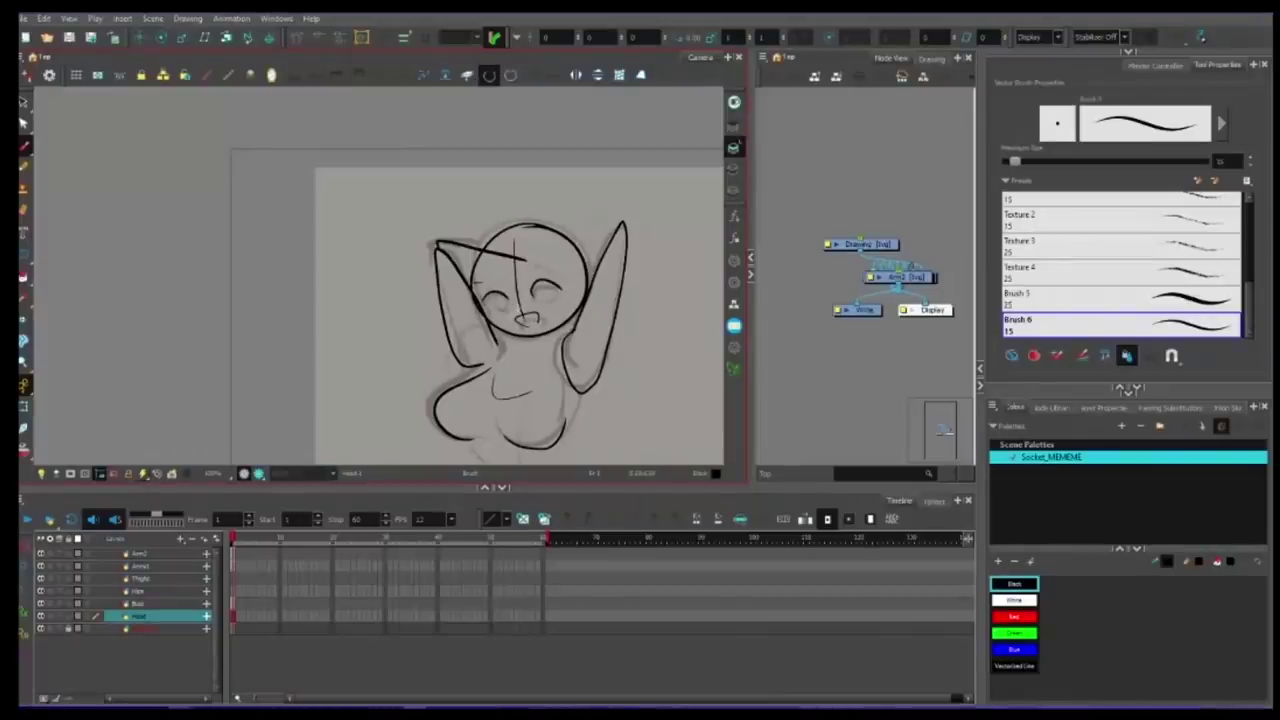
Rename the existing thigh layer Thigh1 and add a second drawing layer named Thigh2.
key(alt+z)
key(2)
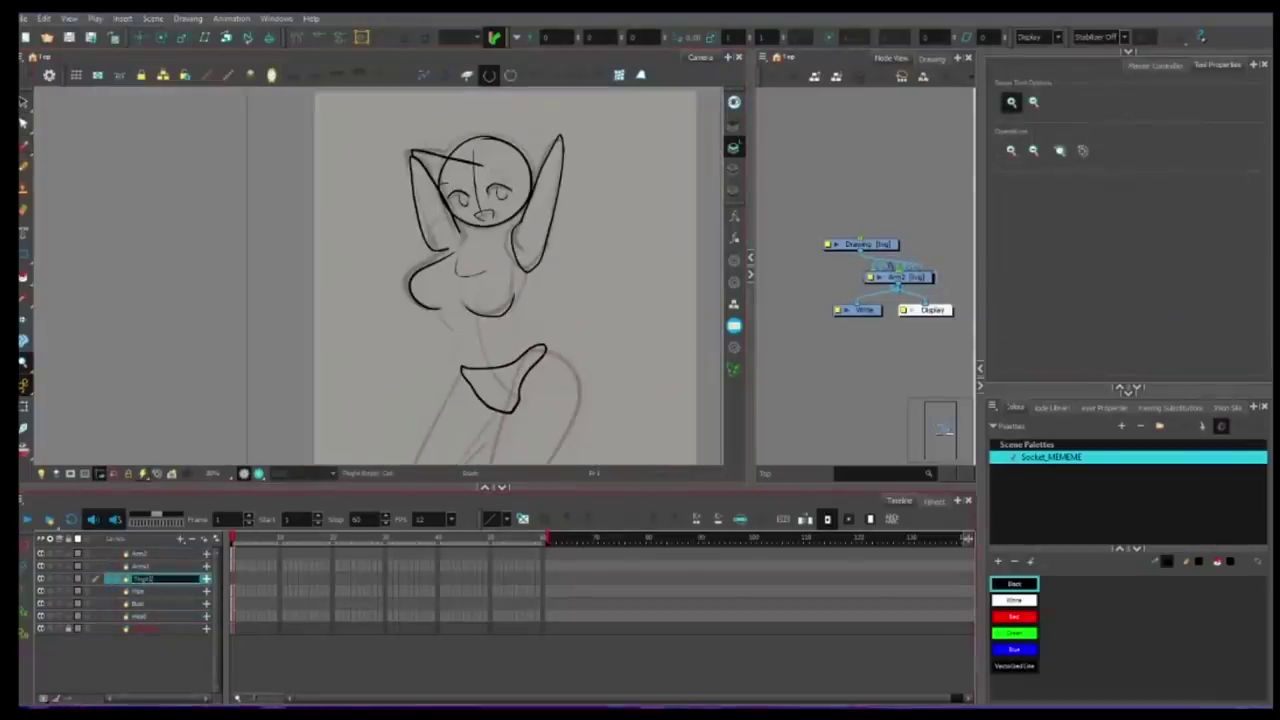
key(ctrl+r)
key(Return)
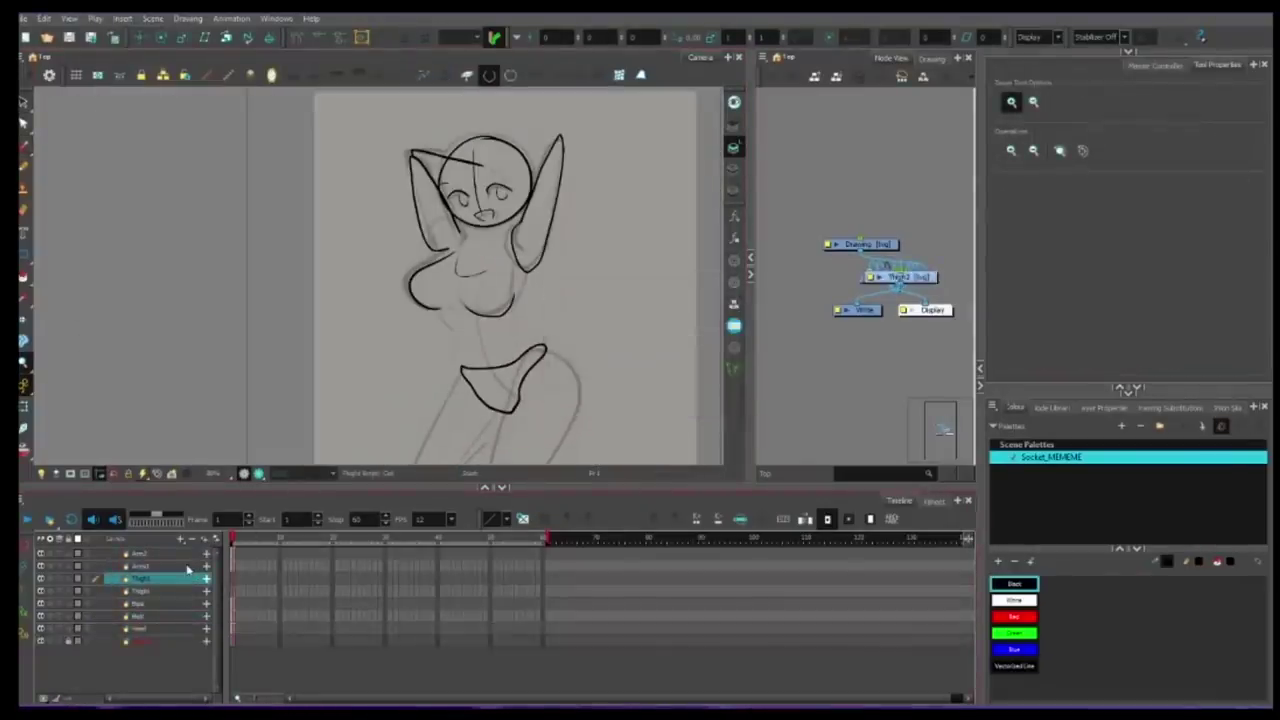
Ink one thigh on the Thigh1 layer and the other thigh on the Thigh2 layer with the brush.
click(182, 591)
drag(494, 452, 516, 354)
key(alt+b)
mouse_move(570, 256)
mouse_down()
mouse_move(546, 382)
mouse_move(529, 397)
mouse_up()
click(165, 579)
drag(486, 271, 537, 300)
drag(334, 373, 288, 424)
Activate the Transform tool and select all body-part layers from the head up to Arm2.
key(shift+t)
click(146, 591)
click(163, 581)
click(168, 591)
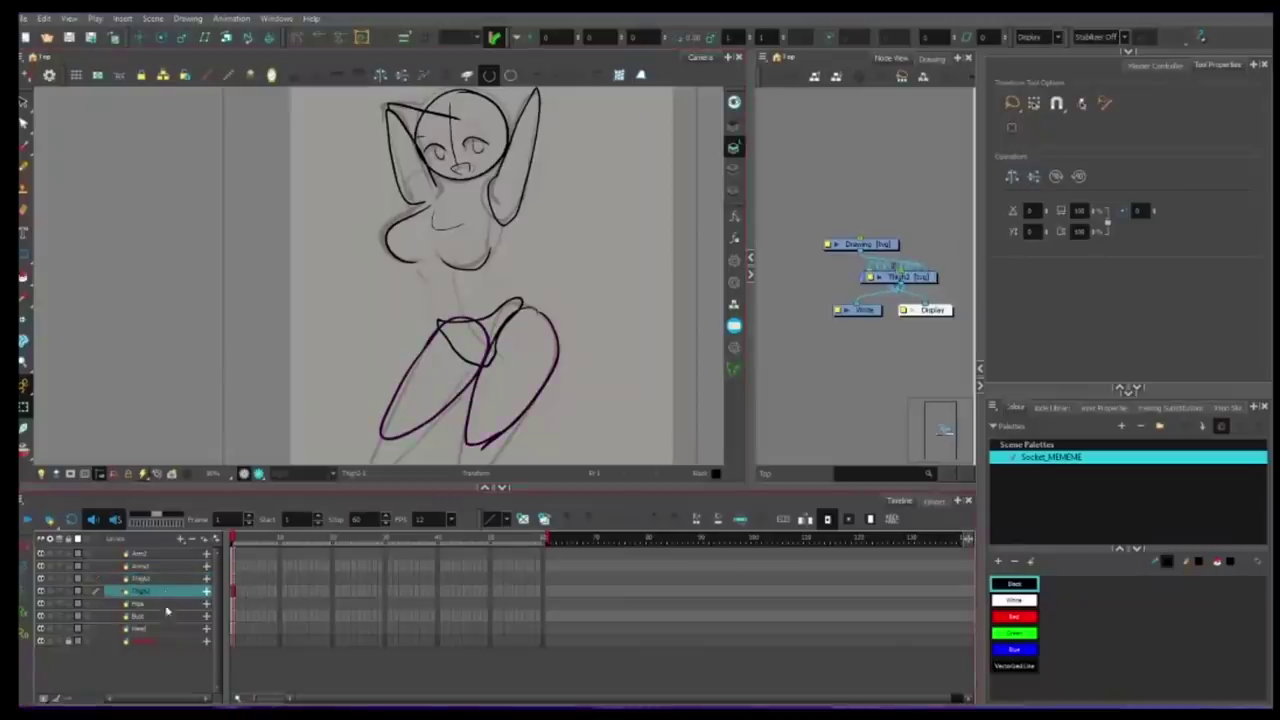
click(166, 629)
shift+click(166, 554)
key(shift+e)
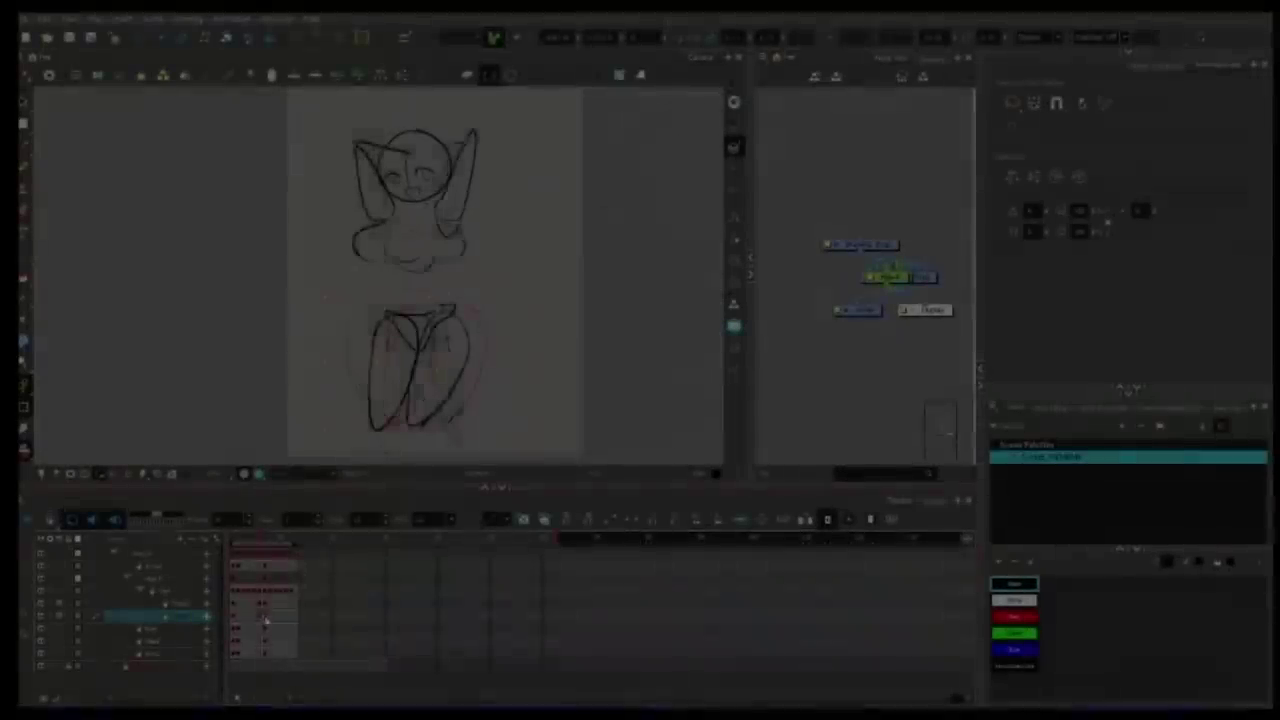
Adjust both thighs' poses on frame 5 to line up with the onion skin.
click(257, 617)
click(400, 366)
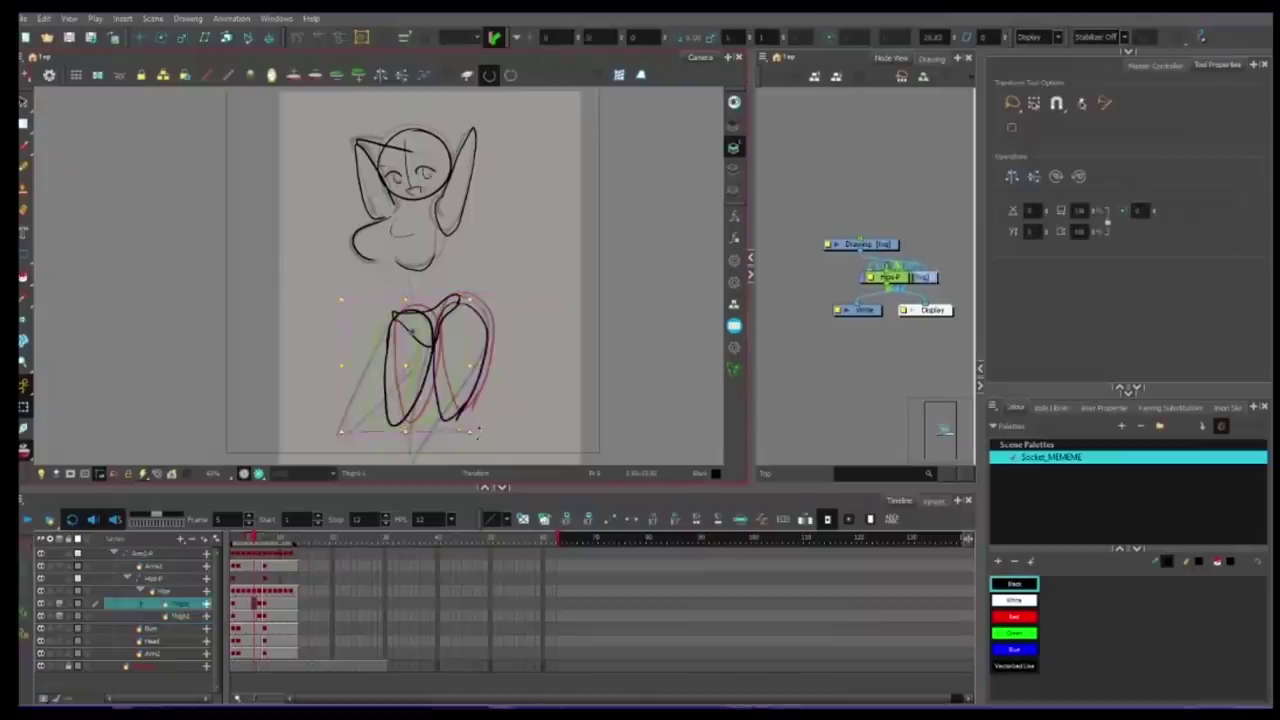
click(486, 424)
click(449, 375)
Turn both thighs' opening keyframes into motion keyframes and apply an easing preset to the movement up to frame 5.
drag(236, 617, 236, 604)
click(632, 519)
key(Return)
click(504, 519)
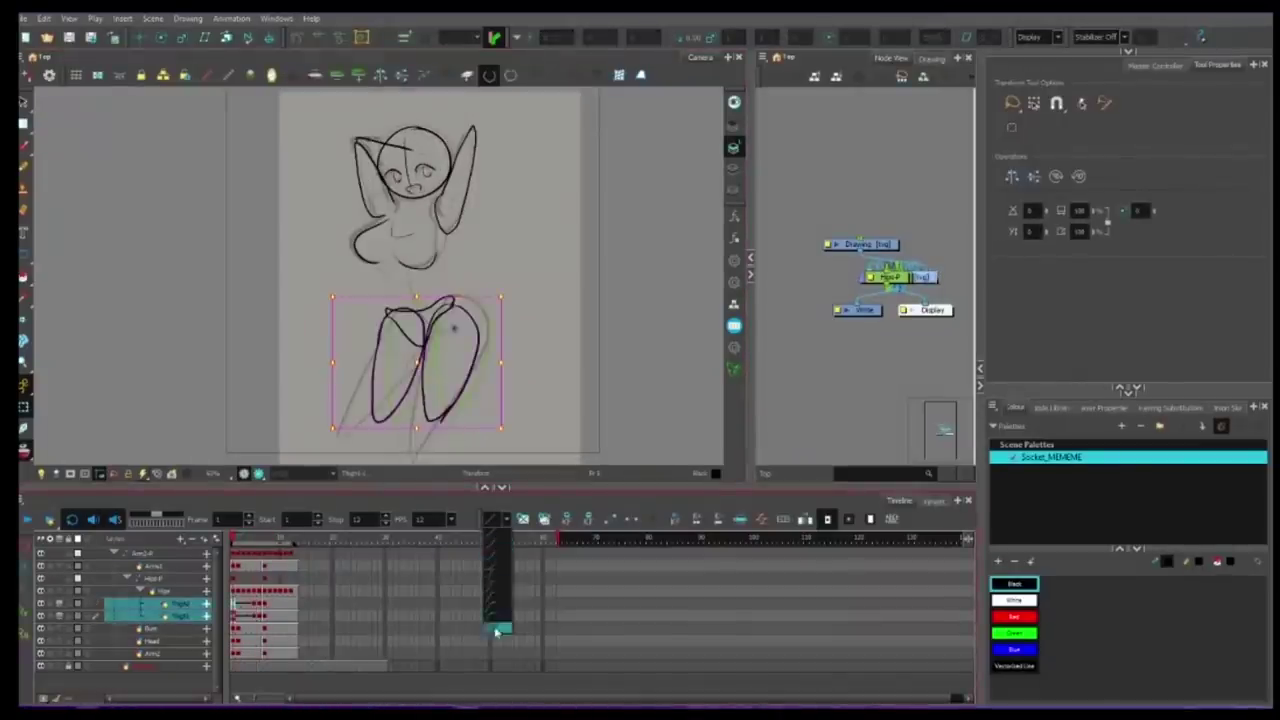
click(497, 631)
click(256, 615)
click(236, 611)
Rotate the Thigh2 drawing slightly on frame 4 to refine the in-between pose.
click(250, 605)
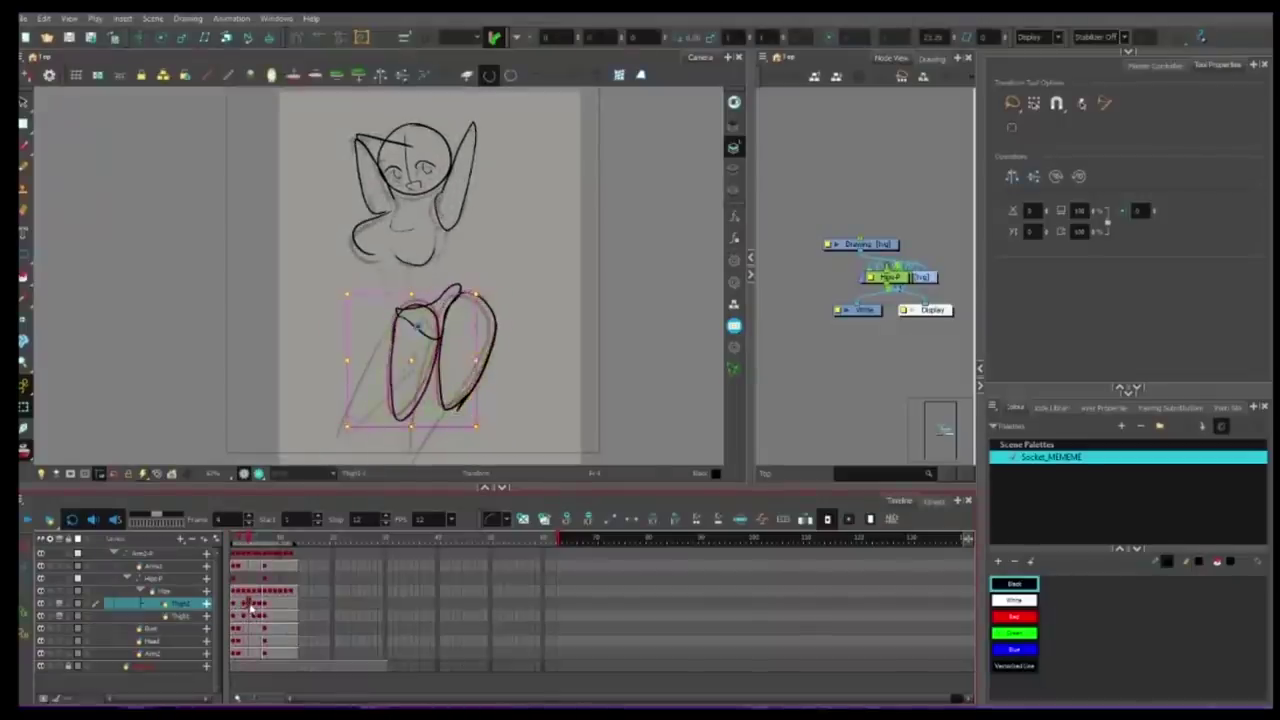
click(460, 375)
click(401, 370)
key(period)
drag(477, 438, 508, 389)
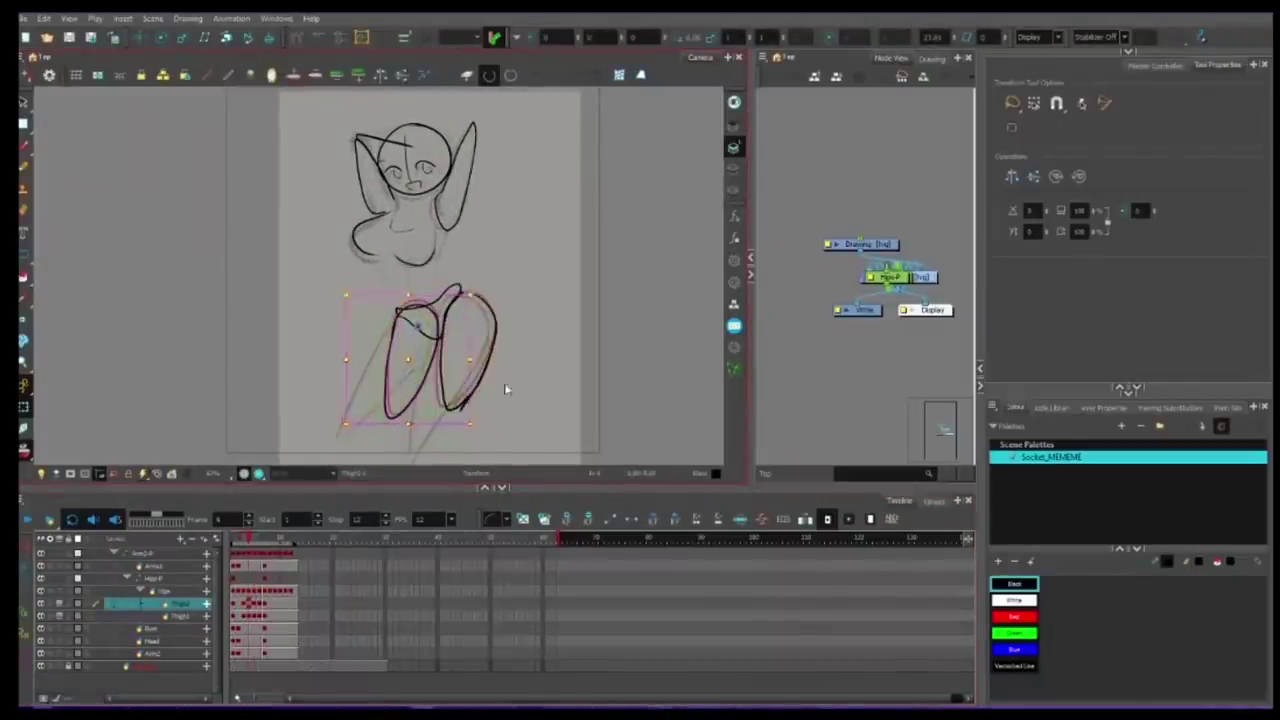
Rotate the Thigh1 drawing on frames 4 and 6 to line it up with the onion skin.
click(470, 318)
drag(527, 434, 491, 398)
key(period)
drag(388, 440, 409, 445)
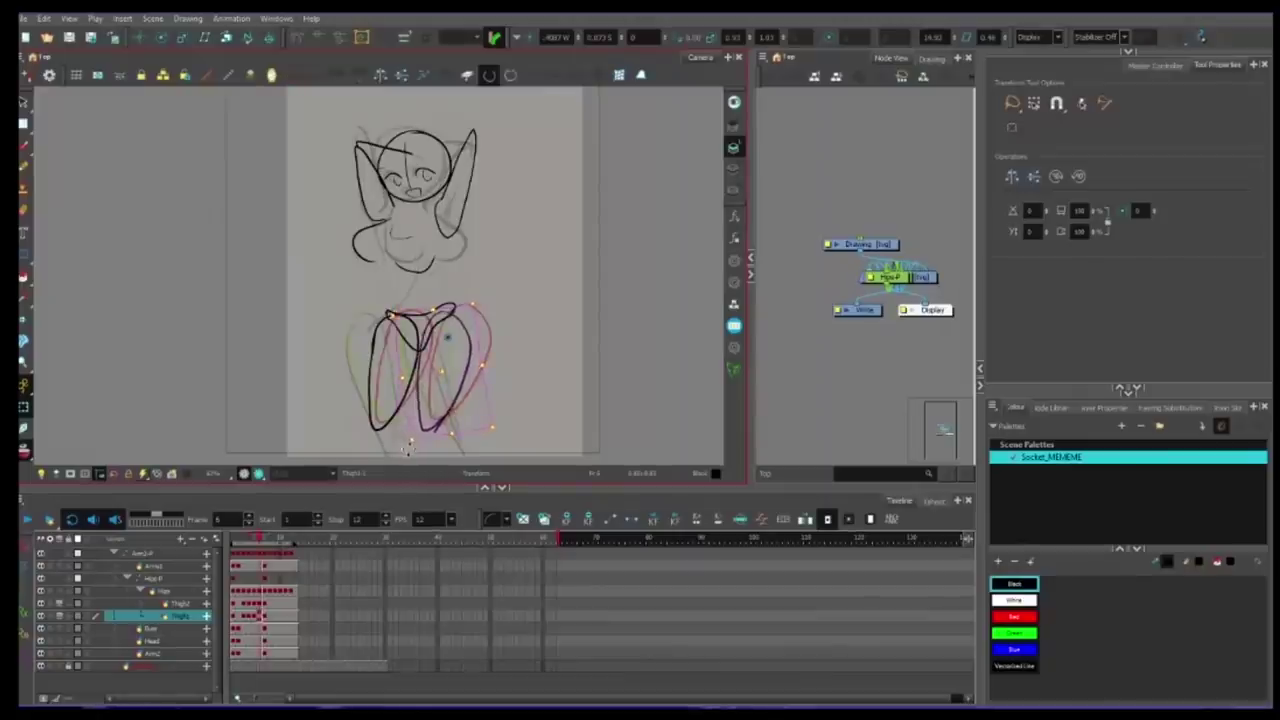
Step through the loop to check the thigh motion, ending on the Thigh2 drawing on frame 2.
key(period)
key(period)
key(period)
key(period)
key(period)
key(period)
key(period)
key(period)
click(408, 365)
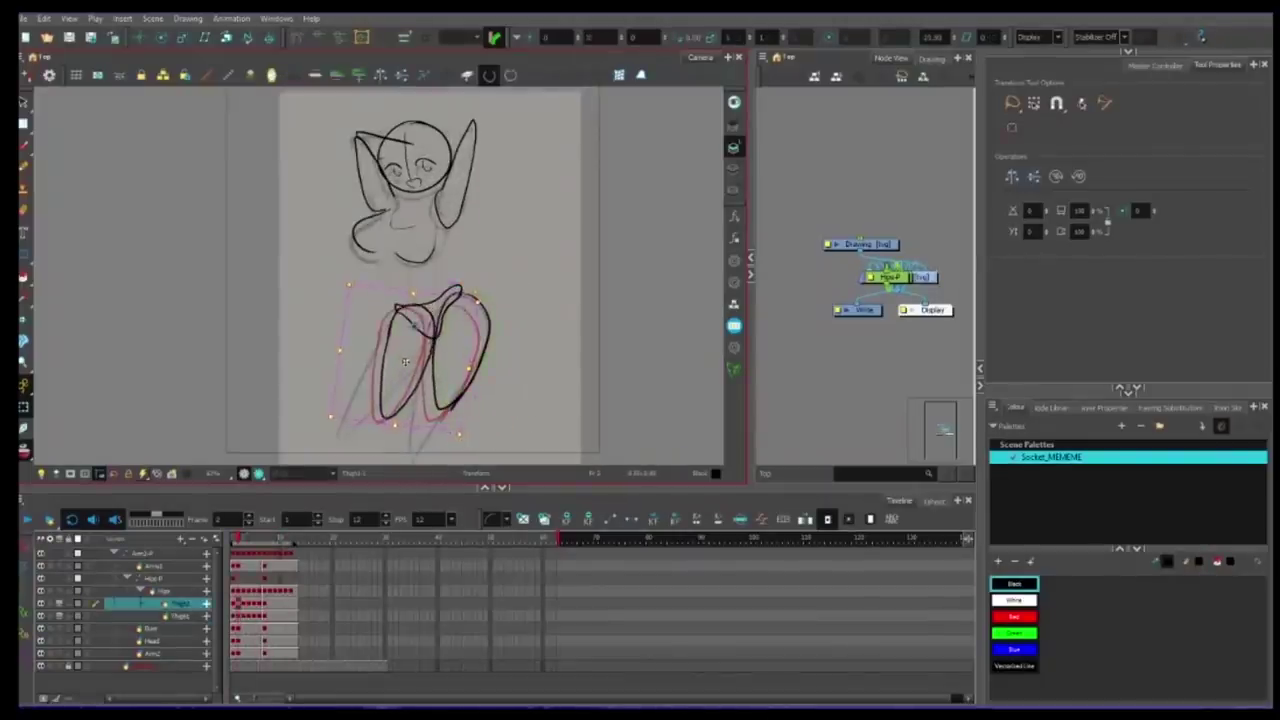
Copy both thighs' cells from frames 1 to 6, paste them from frame 7 onward and play back the loop.
drag(233, 604, 260, 616)
key(ctrl+c)
click(265, 604)
key(ctrl+v)
click(28, 519)
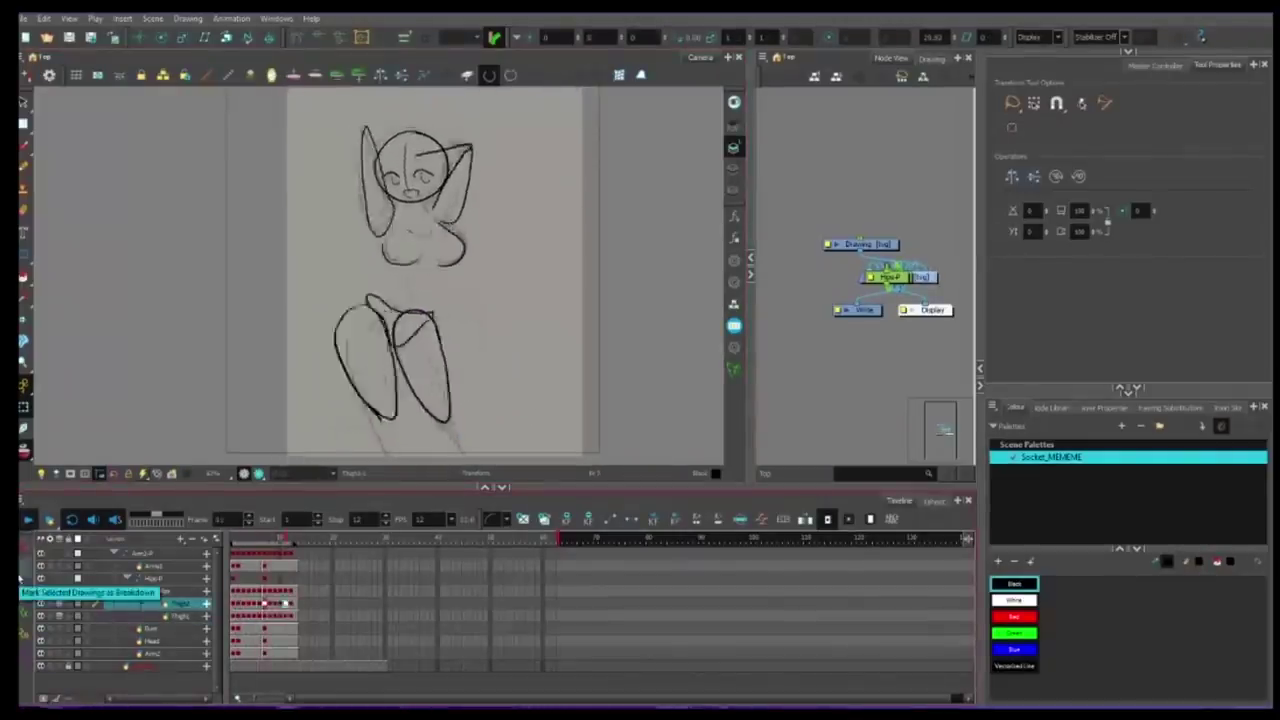
Delete both thigh drawings on frame 1, redraw them as slimmer brush outlines attached to the hips, and play back the loop.
click(234, 604)
click(474, 345)
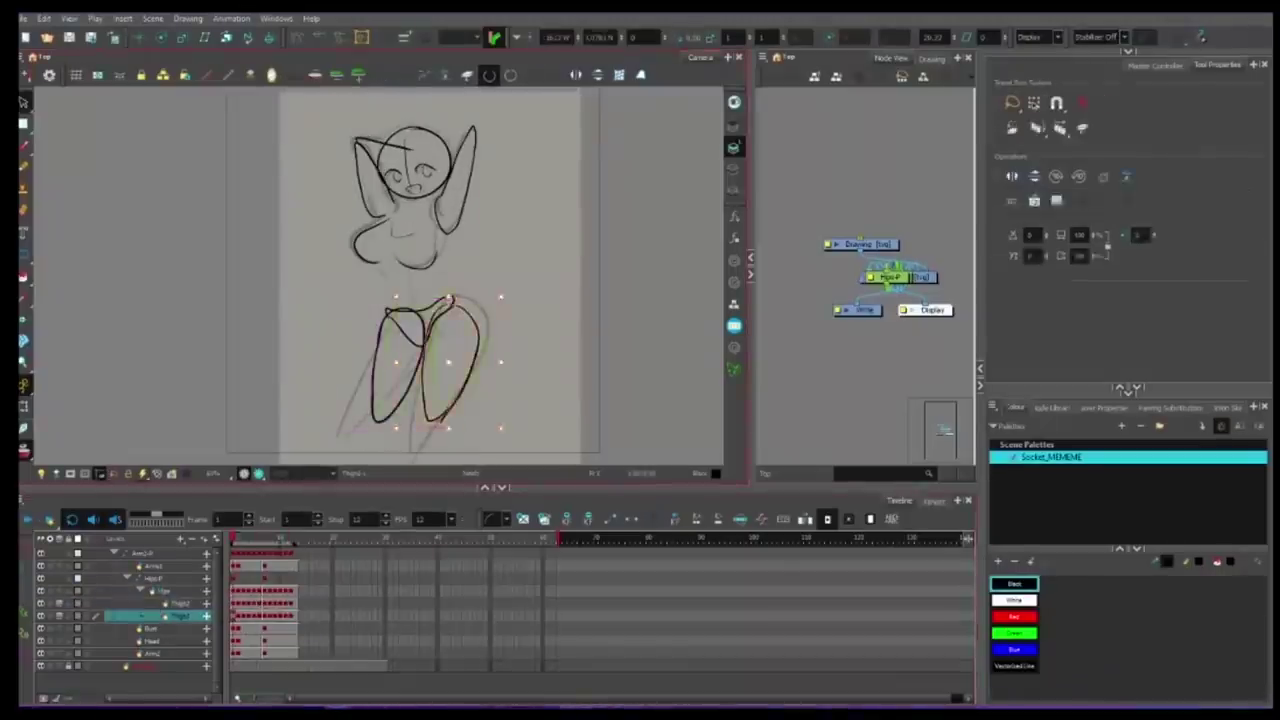
key(Delete)
key(alt+b)
drag(452, 304, 426, 421)
key(shift+t)
click(378, 365)
key(Delete)
key(alt+b)
drag(389, 318, 371, 391)
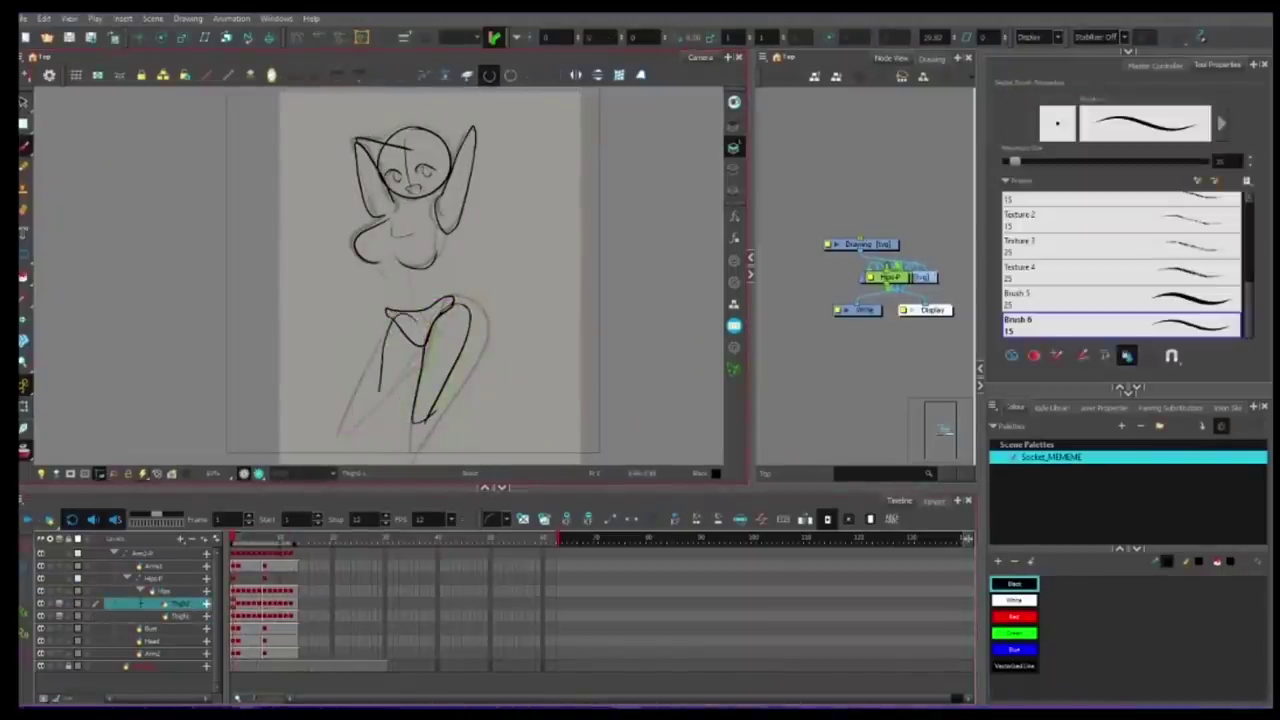
mouse_move(387, 343)
mouse_down()
mouse_move(394, 424)
mouse_move(424, 335)
mouse_up()
click(28, 519)
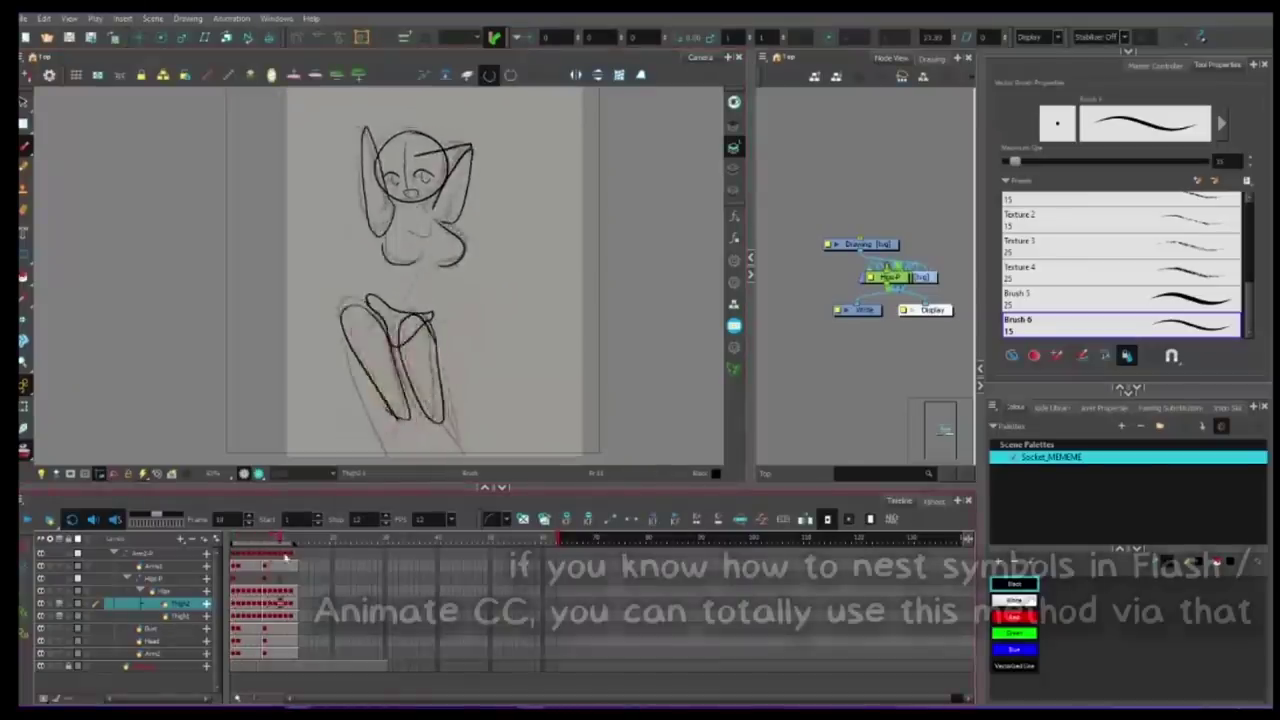
Rework the Thigh1 outline on frame 4 with the Brush and Eraser.
click(249, 604)
key(shift+t)
click(472, 345)
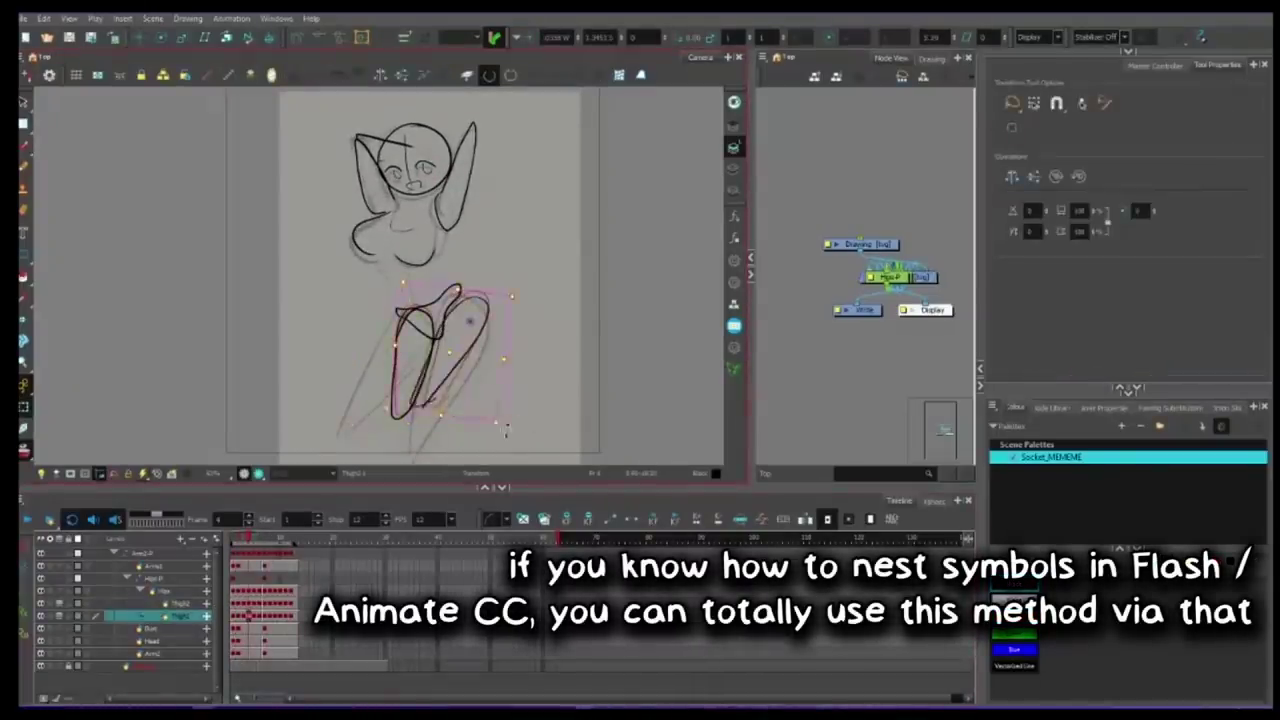
key(Delete)
key(alt+b)
key(alt+e)
key(alt+s)
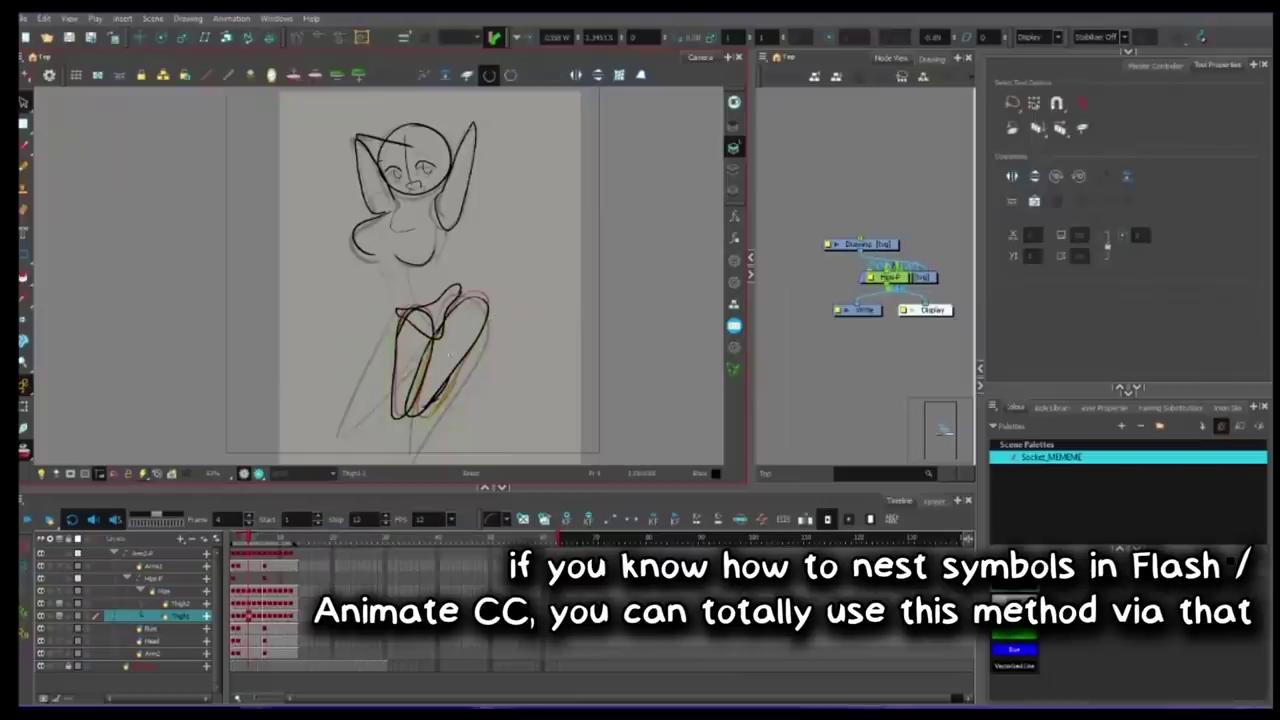
key(alt+e)
Touch up the Thigh1 drawing on frame 6 with the Eraser.
key(period)
key(period)
key(period)
key(alt+s)
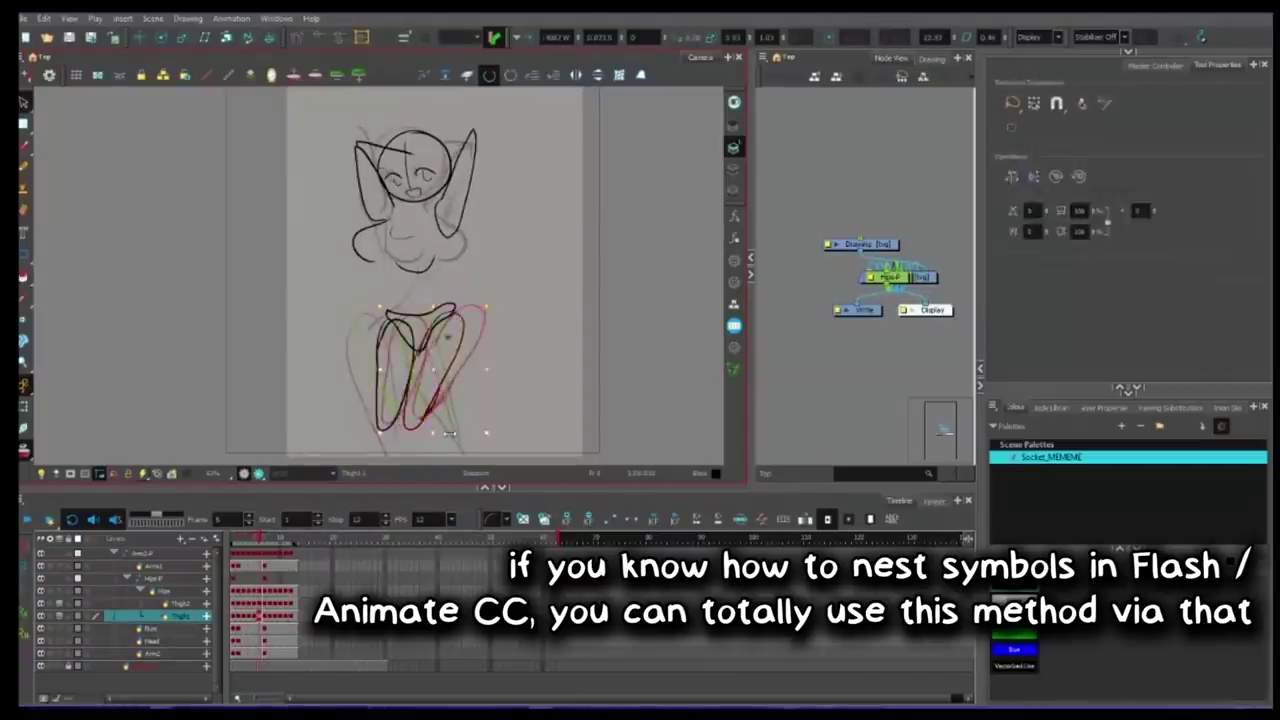
key(alt+e)
key(alt+s)
click(249, 616)
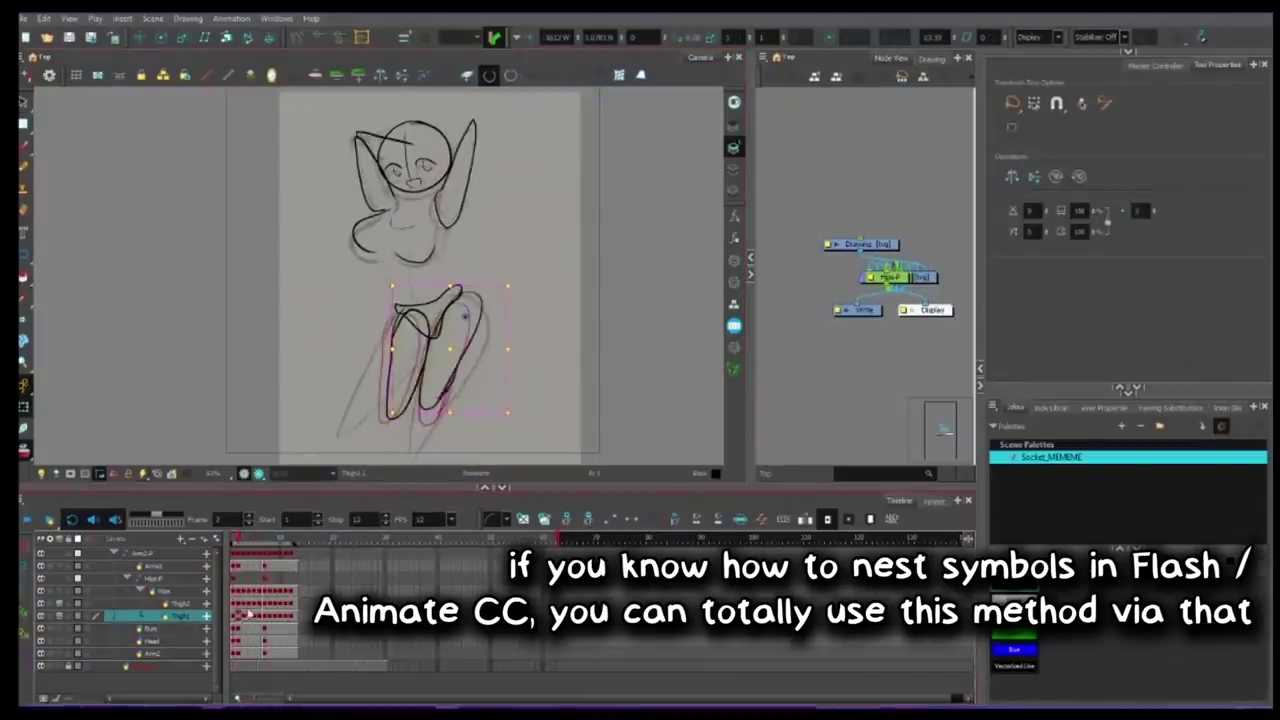
Check the thigh poses on both thigh layers across the first and second halves of the loop and play it back.
click(269, 616)
click(249, 616)
click(294, 616)
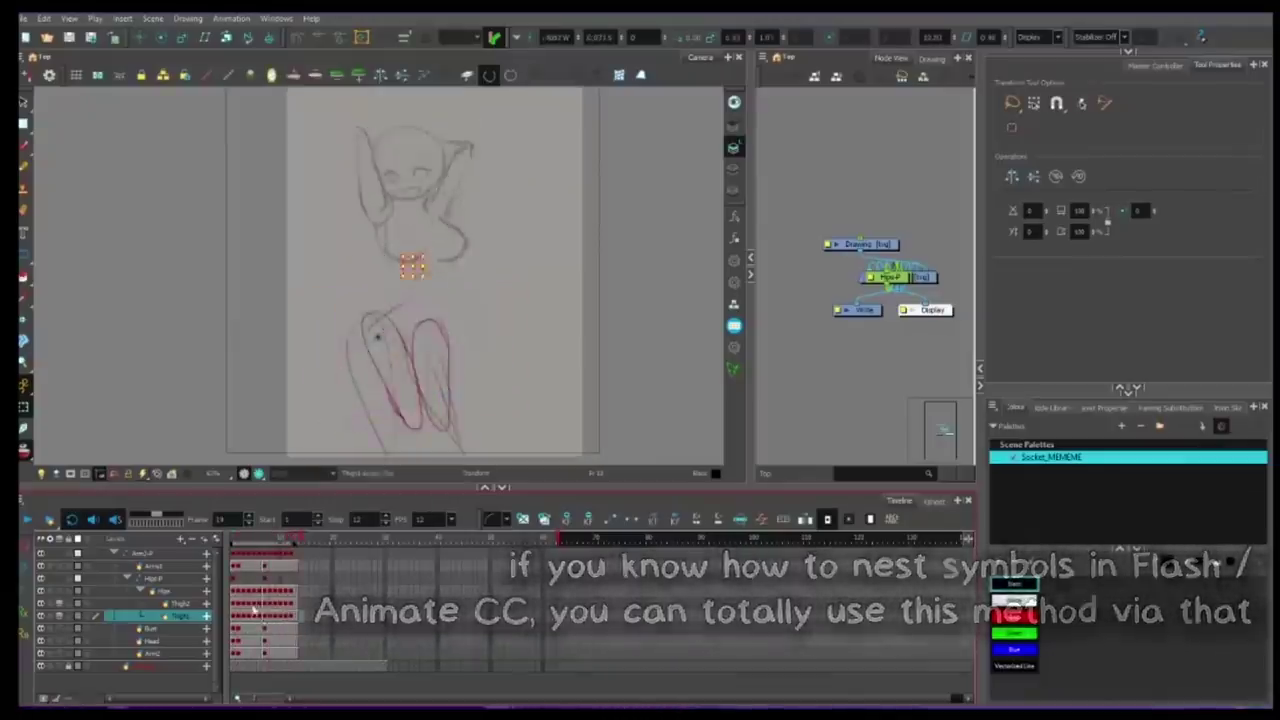
click(249, 616)
key(period)
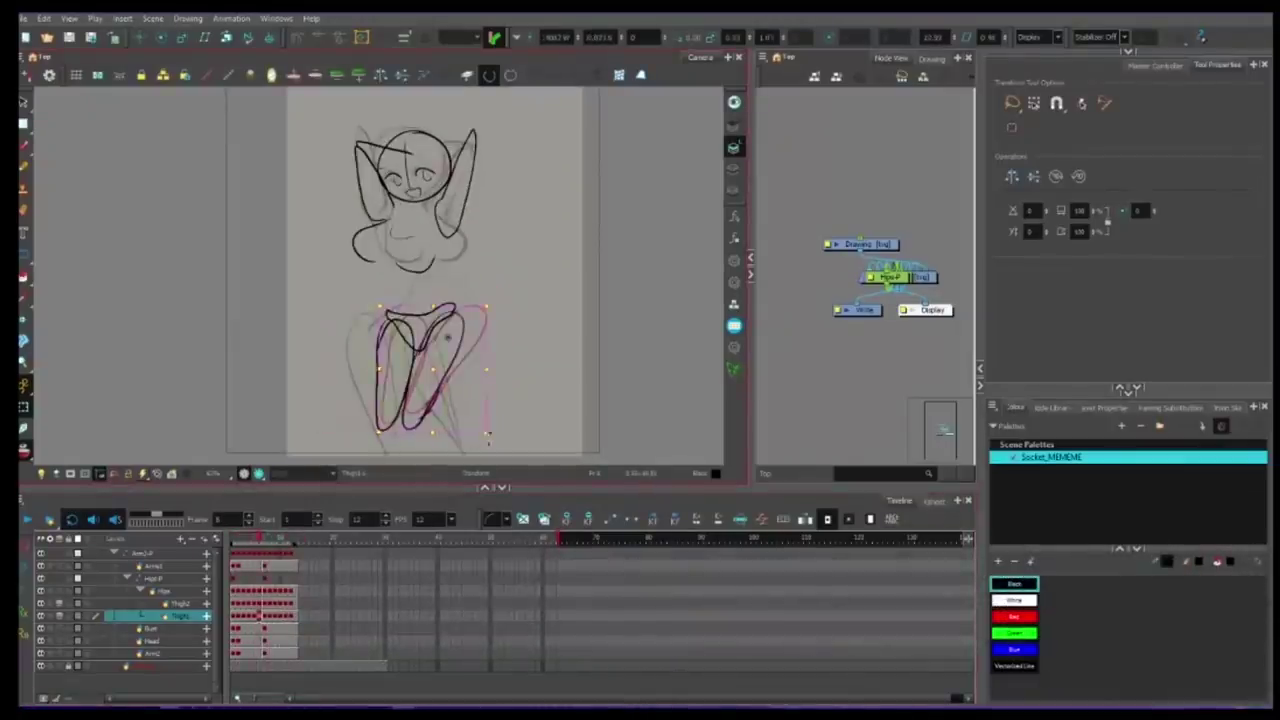
click(262, 604)
drag(264, 605, 295, 612)
click(292, 606)
click(264, 606)
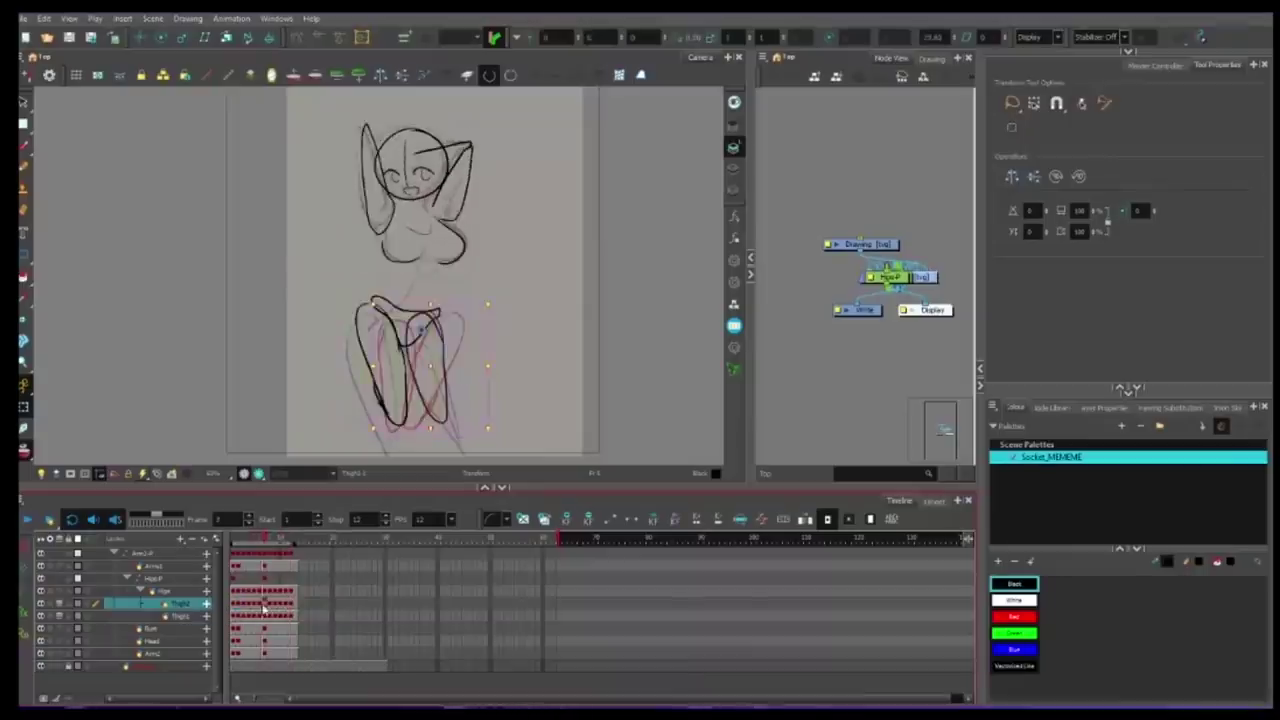
key(Return)
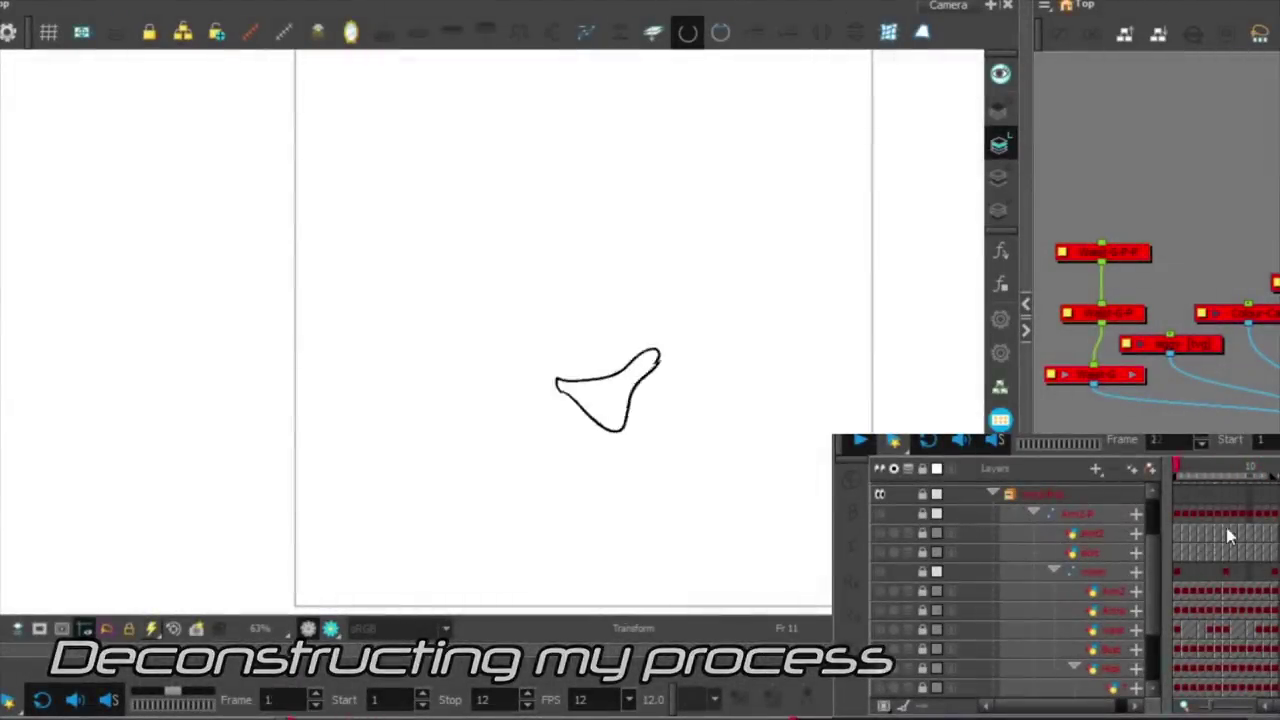
Enable the mirror peg above the hips layer.
scroll(1215, 560, down, 3)
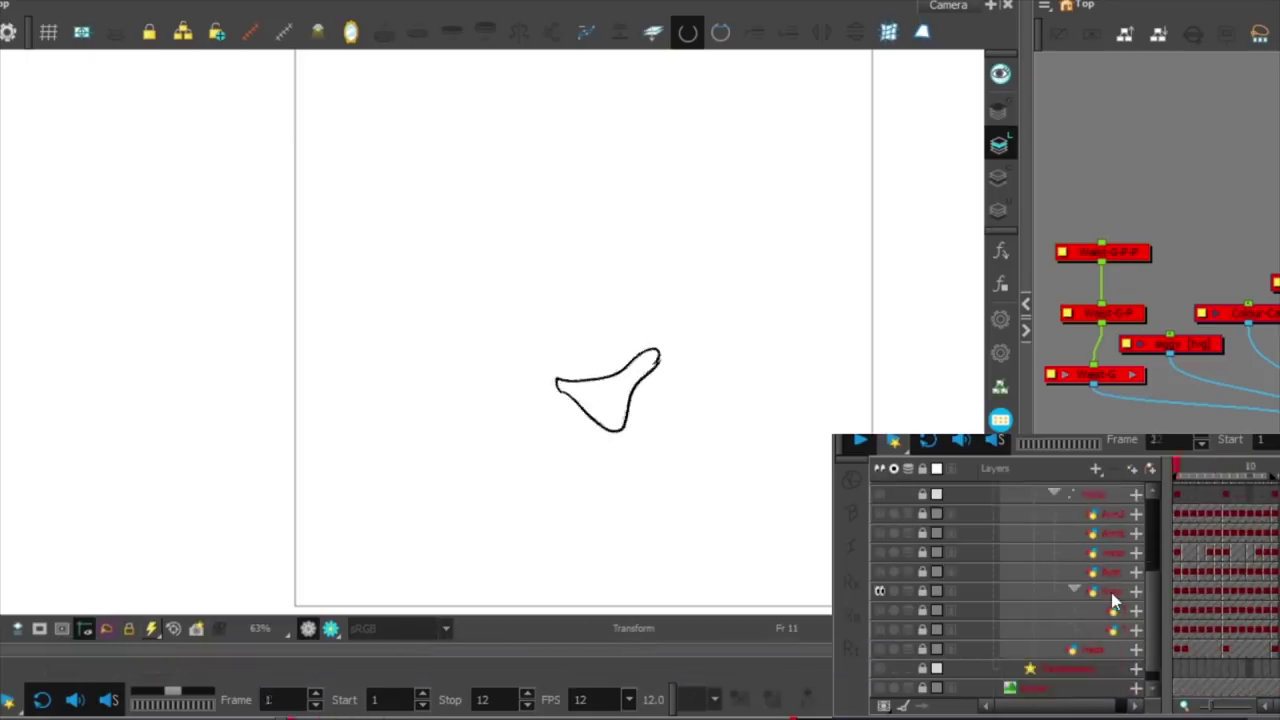
scroll(1110, 590, up, 3)
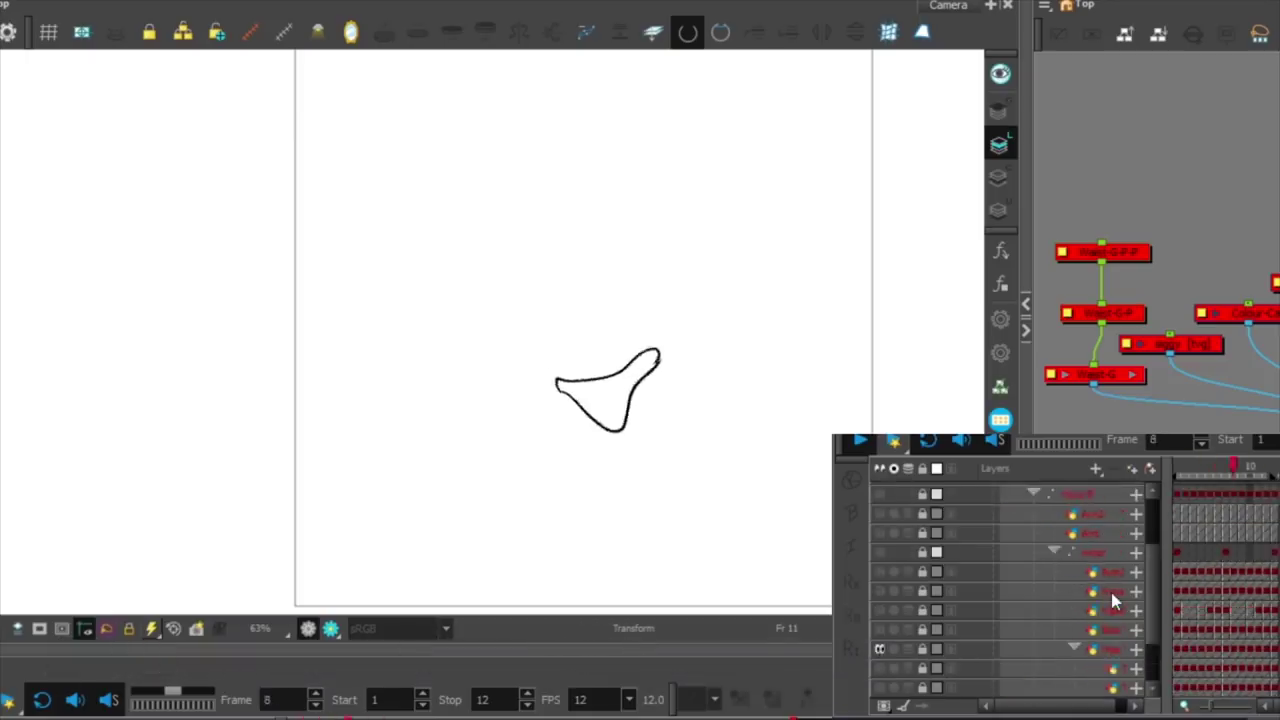
click(880, 572)
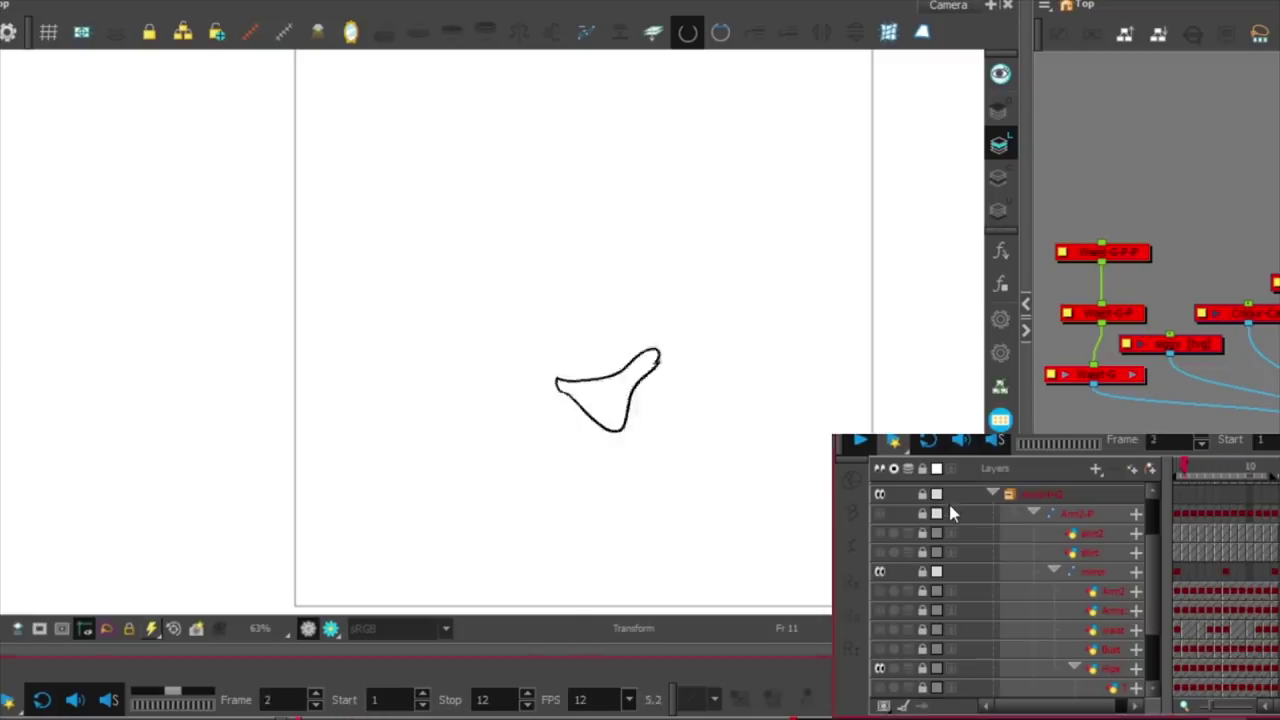
Enable the Arm2-P parent peg to add its vertical movement to the hips.
scroll(1066, 541, down, 1)
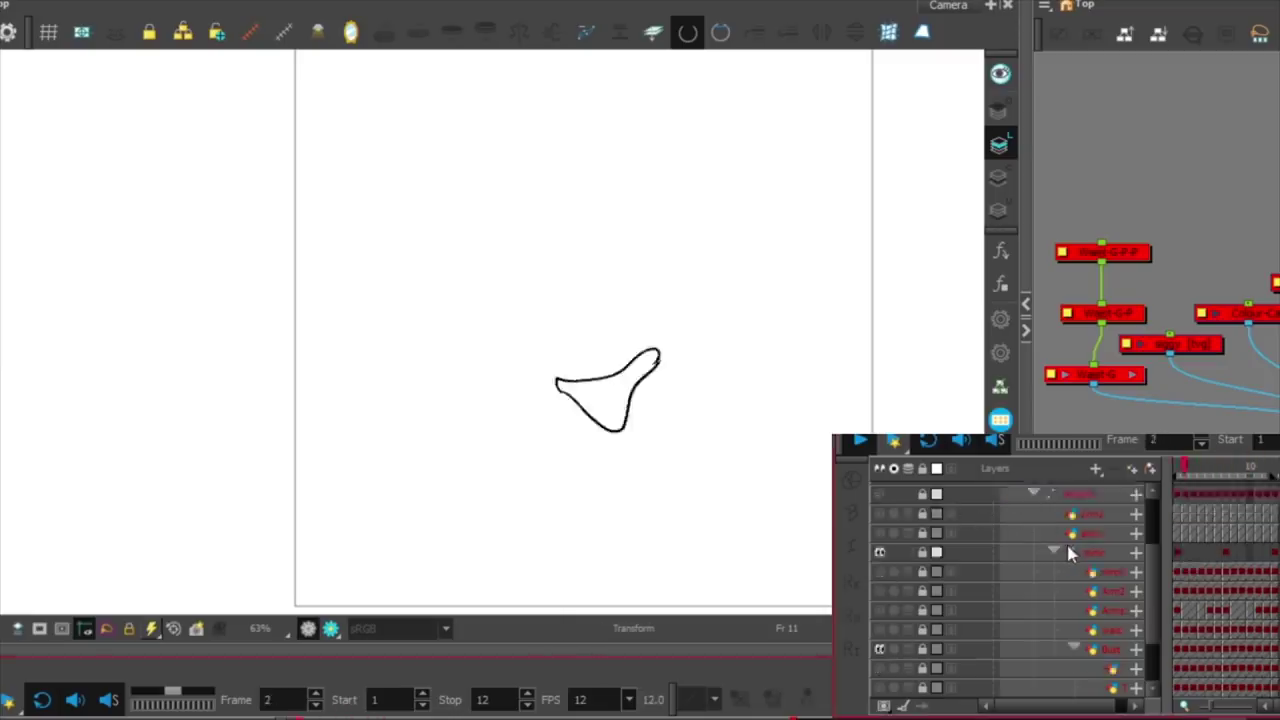
scroll(1040, 520, up, 1)
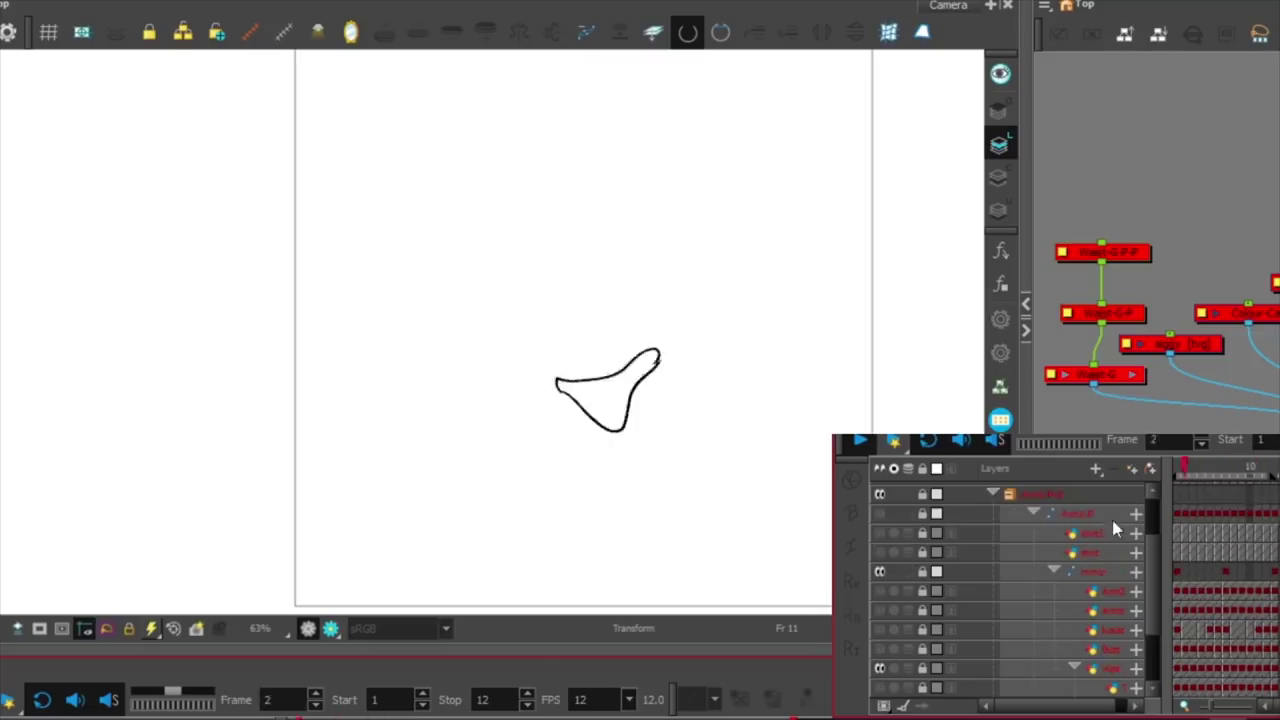
click(880, 514)
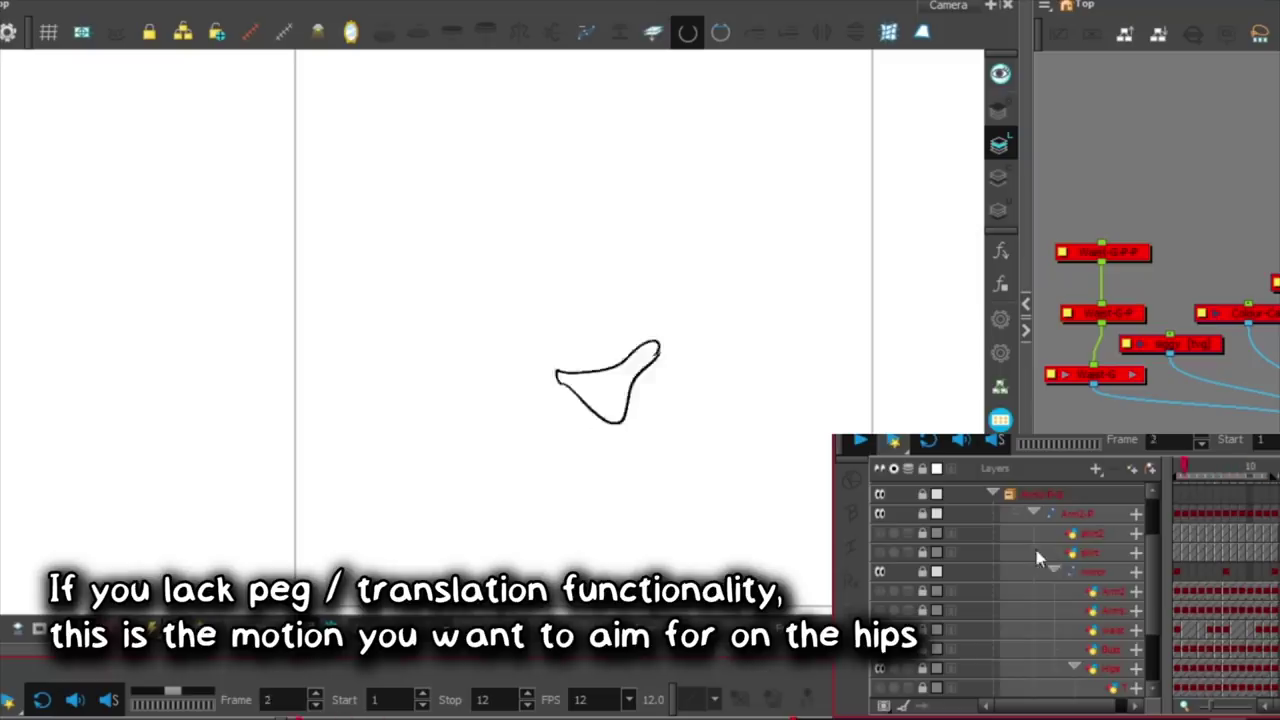
Examine how the hips layer, the mirror peg and the parent peg are stacked and how each contributes to the hip motion.
scroll(1055, 555, down, 2)
scroll(1113, 603, up, 2)
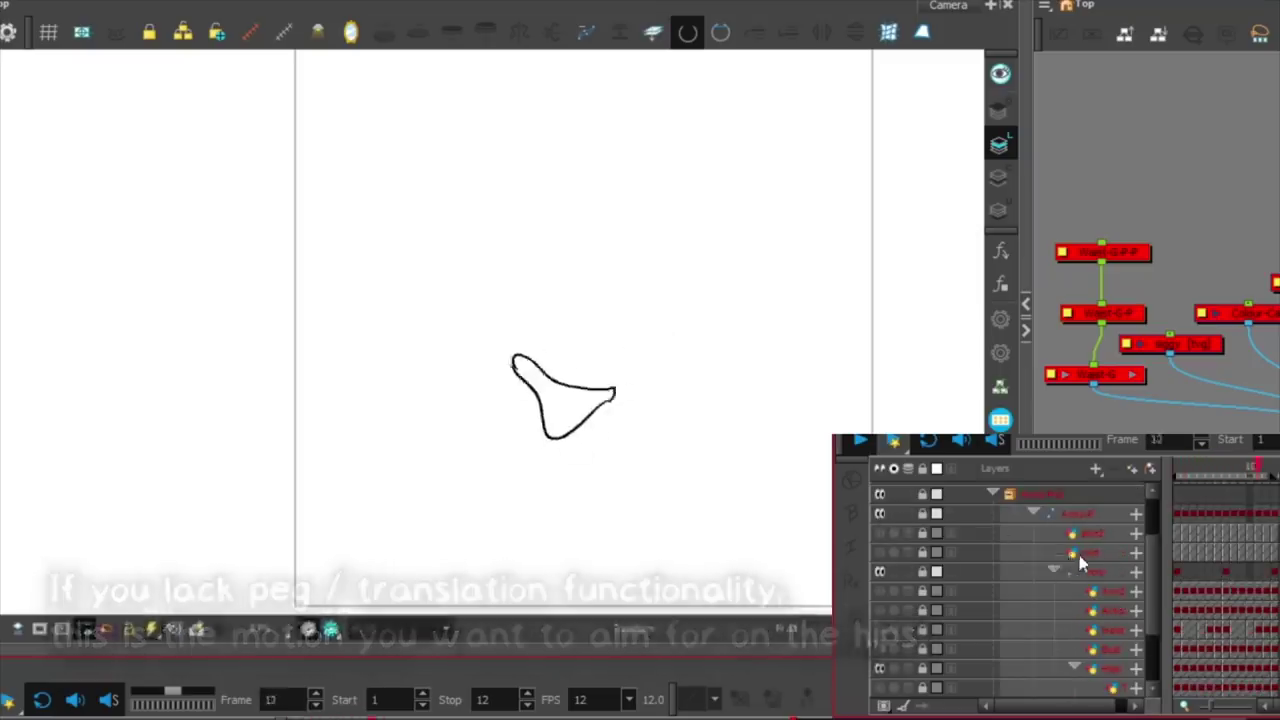
scroll(1108, 597, down, 2)
scroll(1088, 605, up, 1)
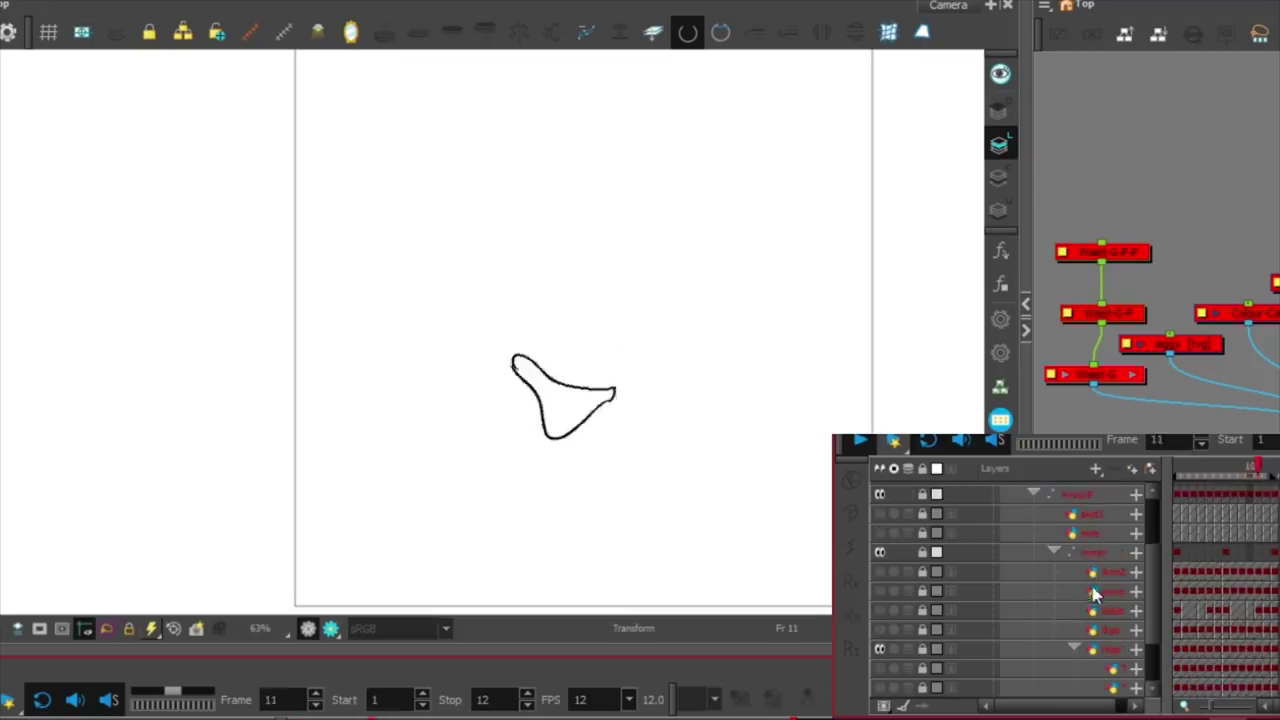
scroll(1095, 594, down, 2)
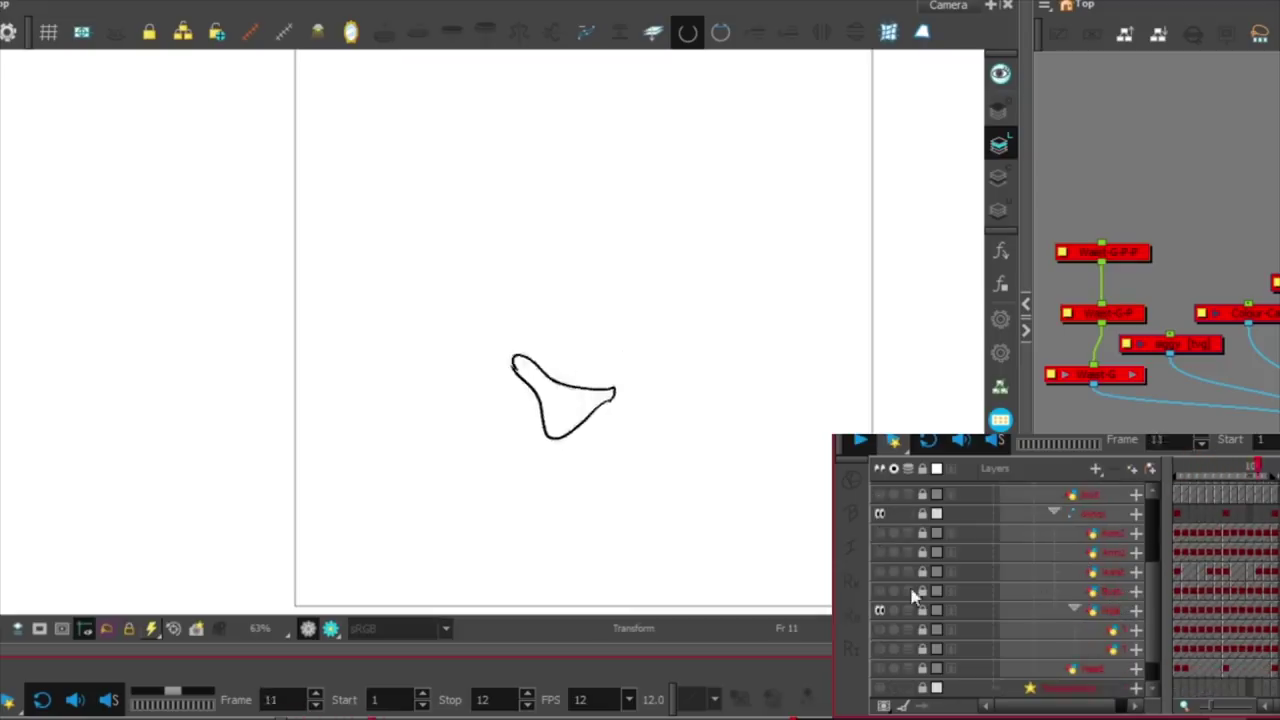
scroll(880, 555, up, 3)
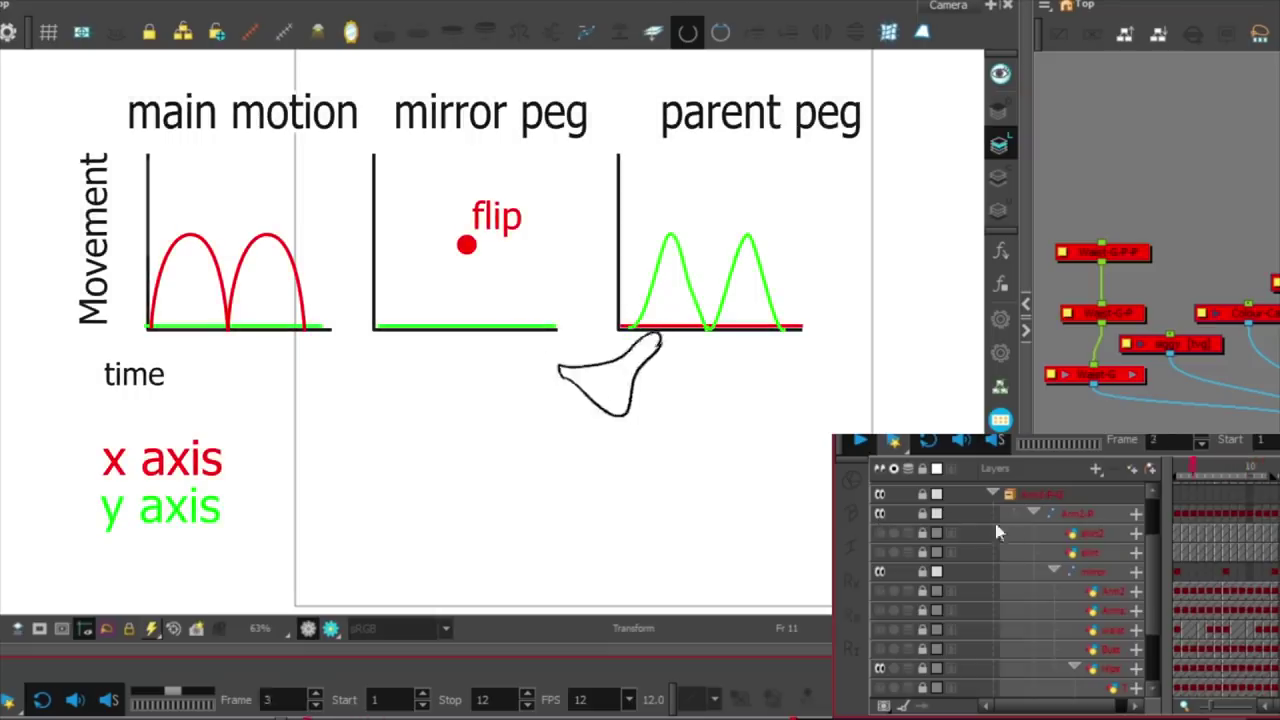
scroll(1051, 551, down, 1)
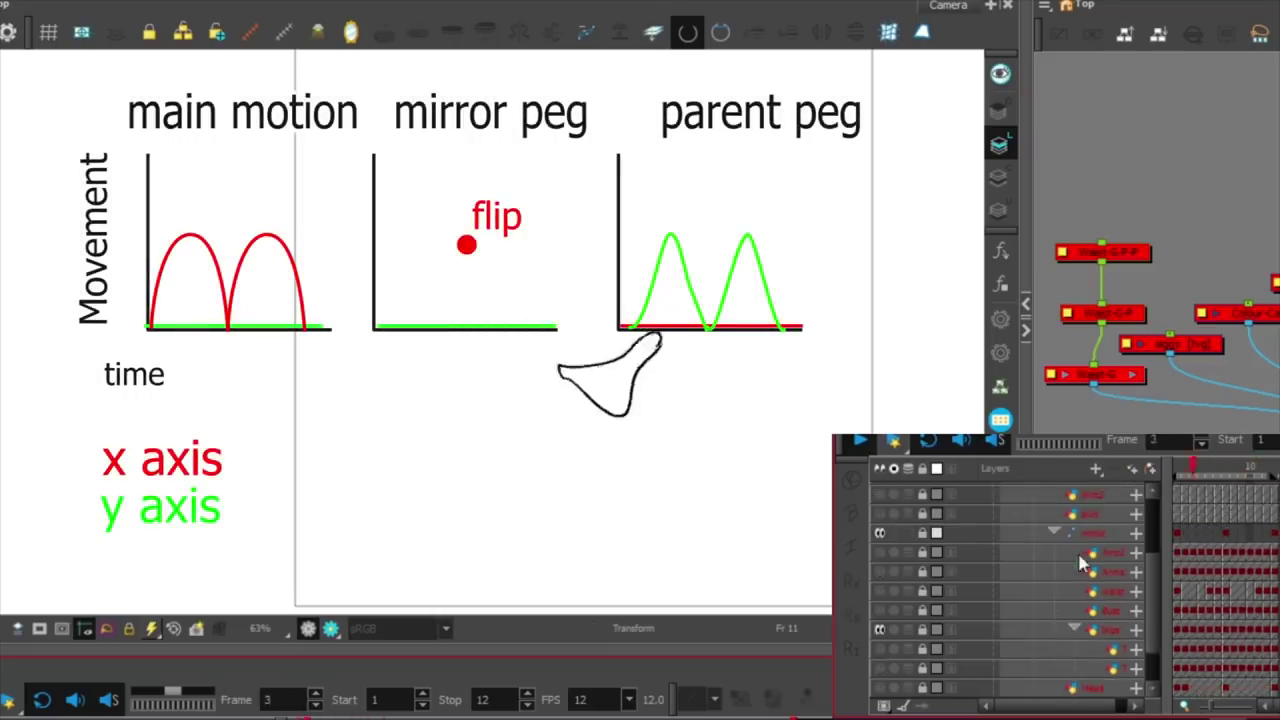
scroll(1100, 591, down, 2)
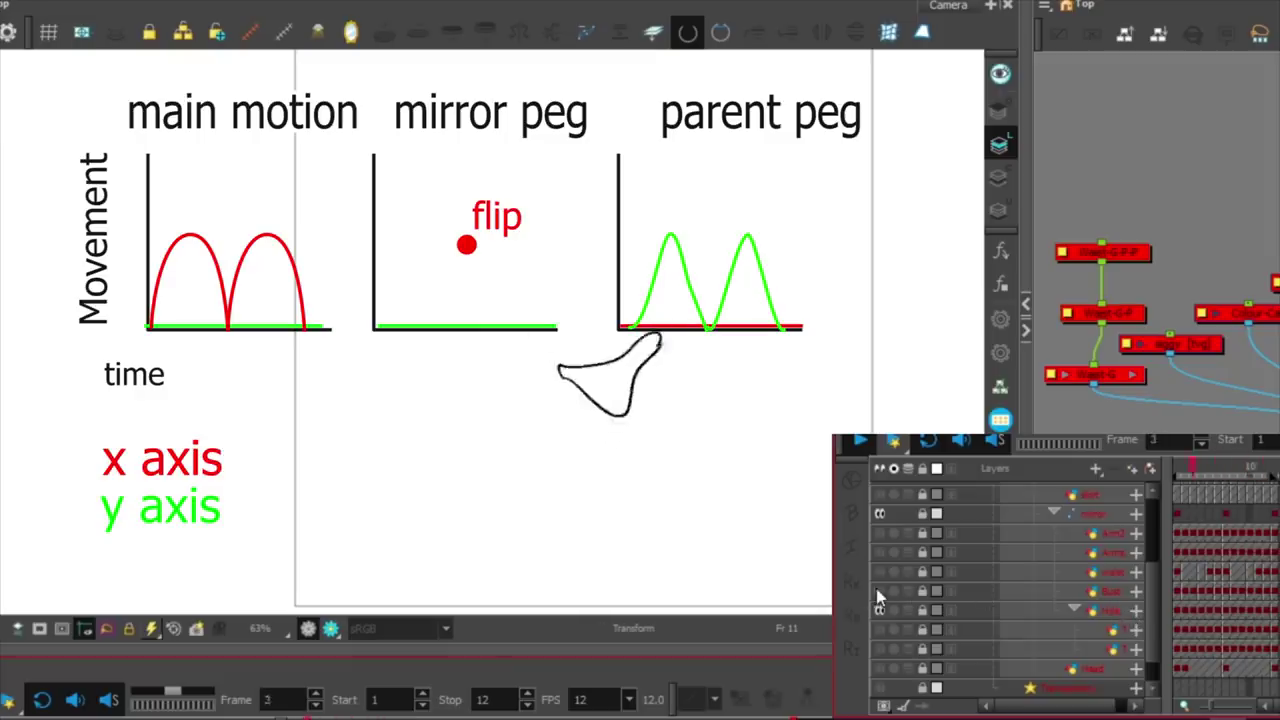
scroll(880, 522, up, 3)
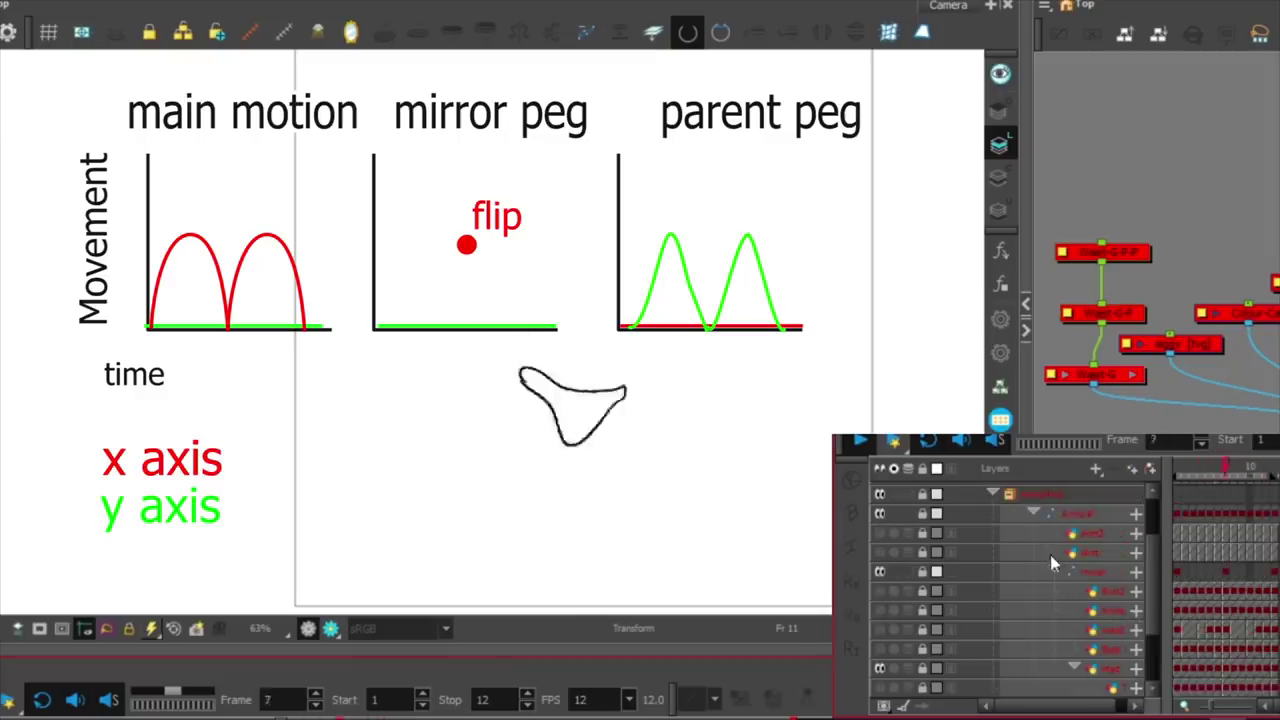
scroll(1051, 561, down, 1)
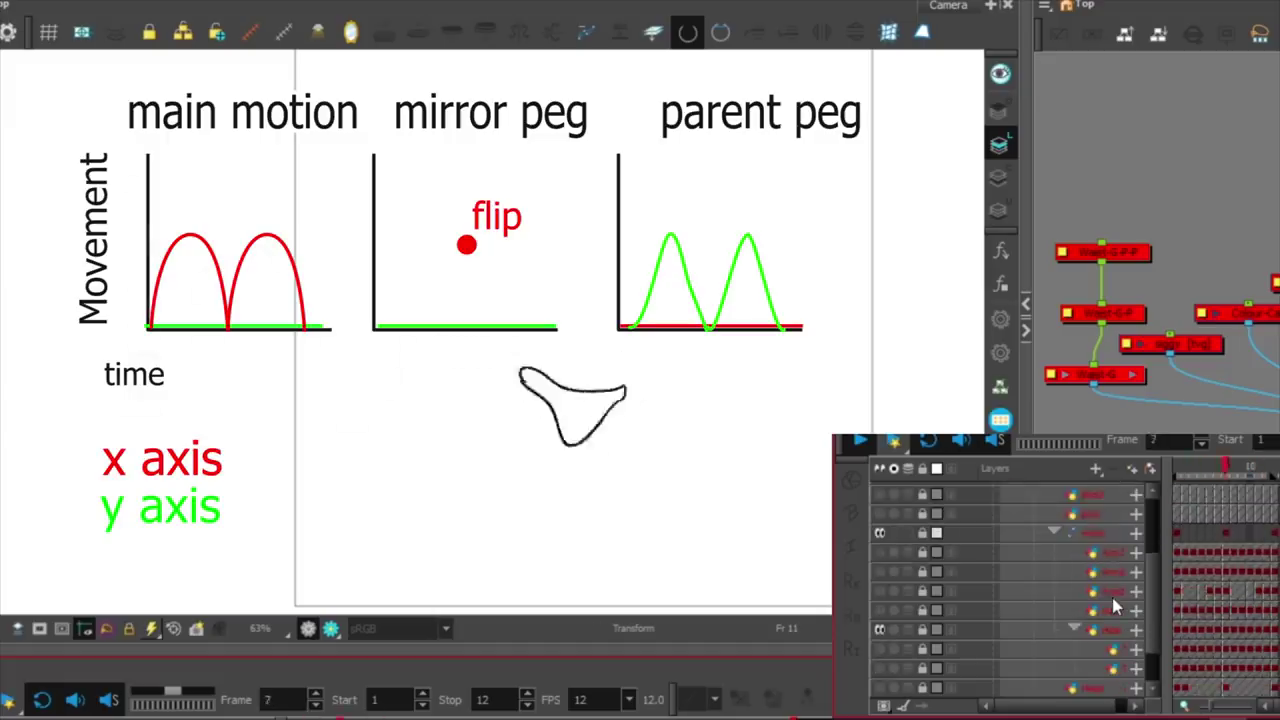
scroll(1098, 582, down, 2)
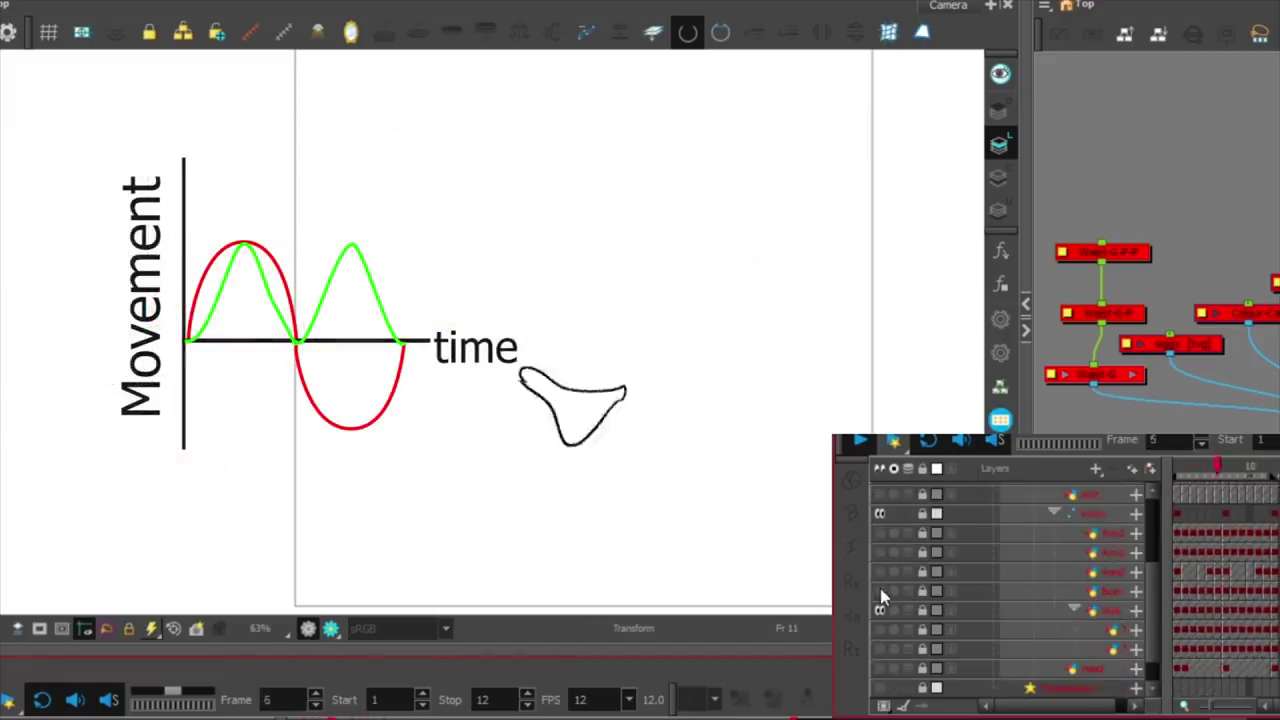
scroll(880, 592, up, 1)
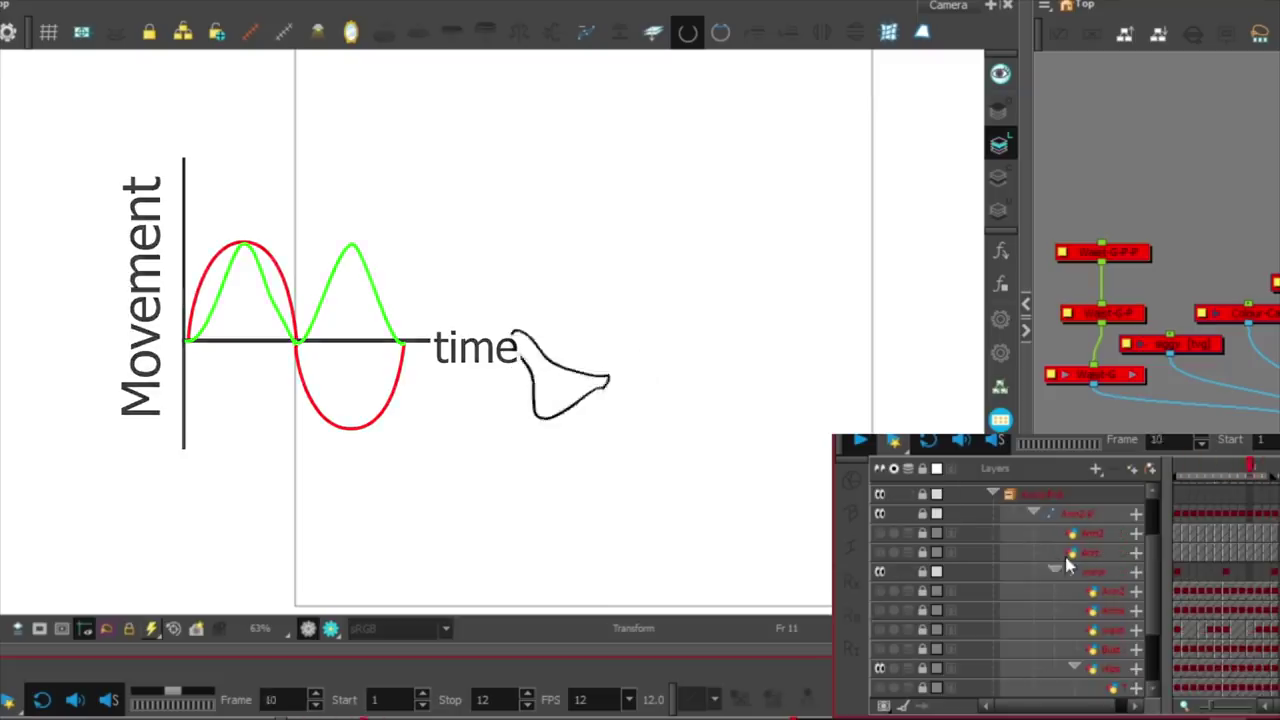
Show the Bust layer together with the hips and compare its motion with the parent peg's movement.
scroll(1070, 580, down, 1)
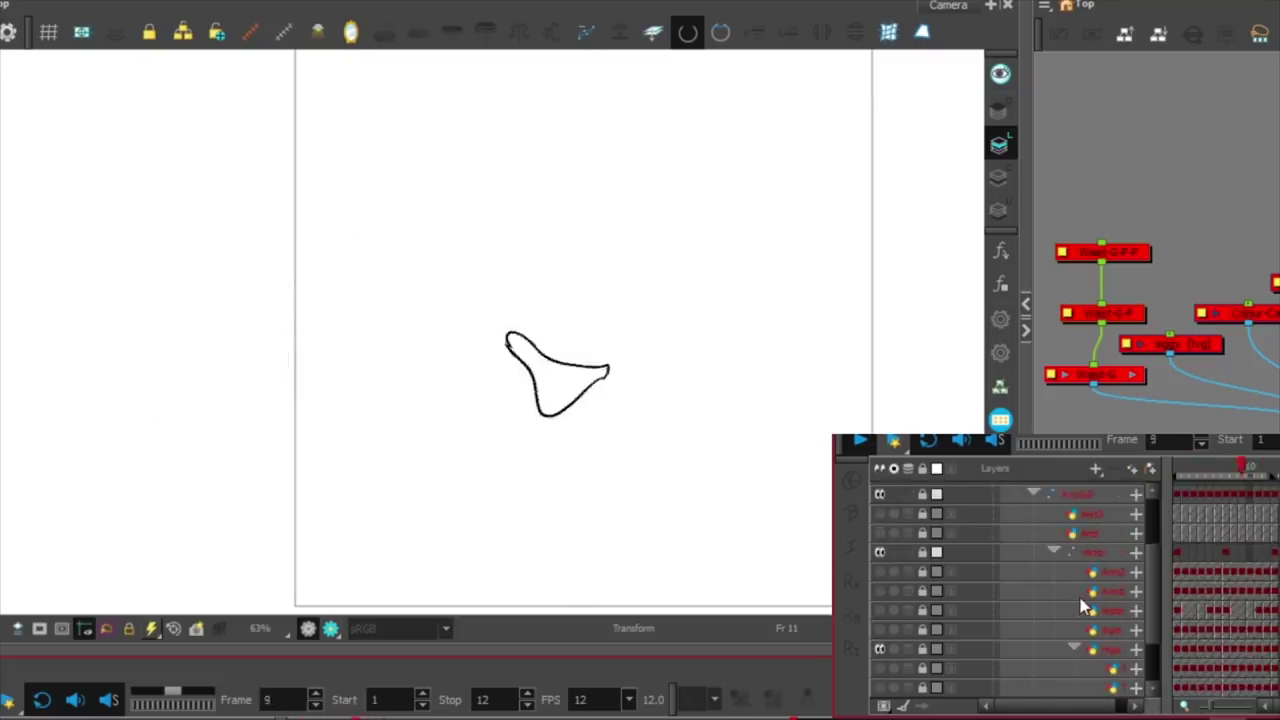
scroll(1090, 590, down, 2)
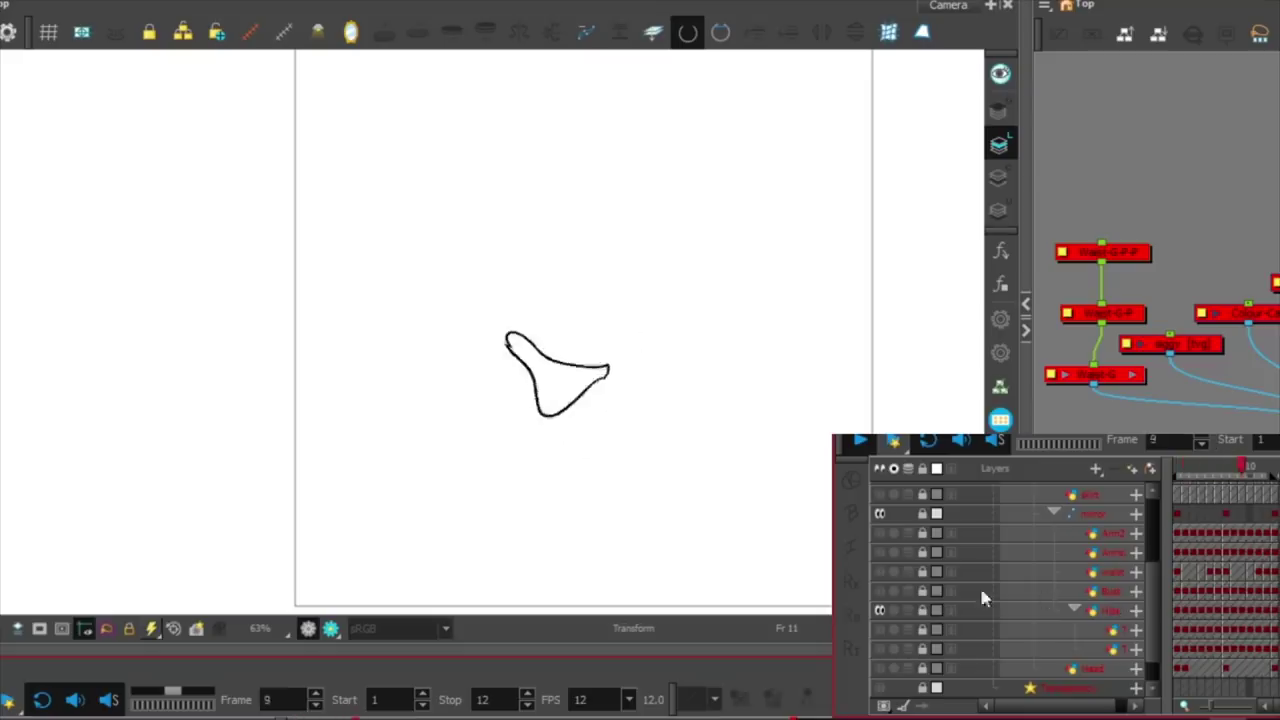
click(880, 590)
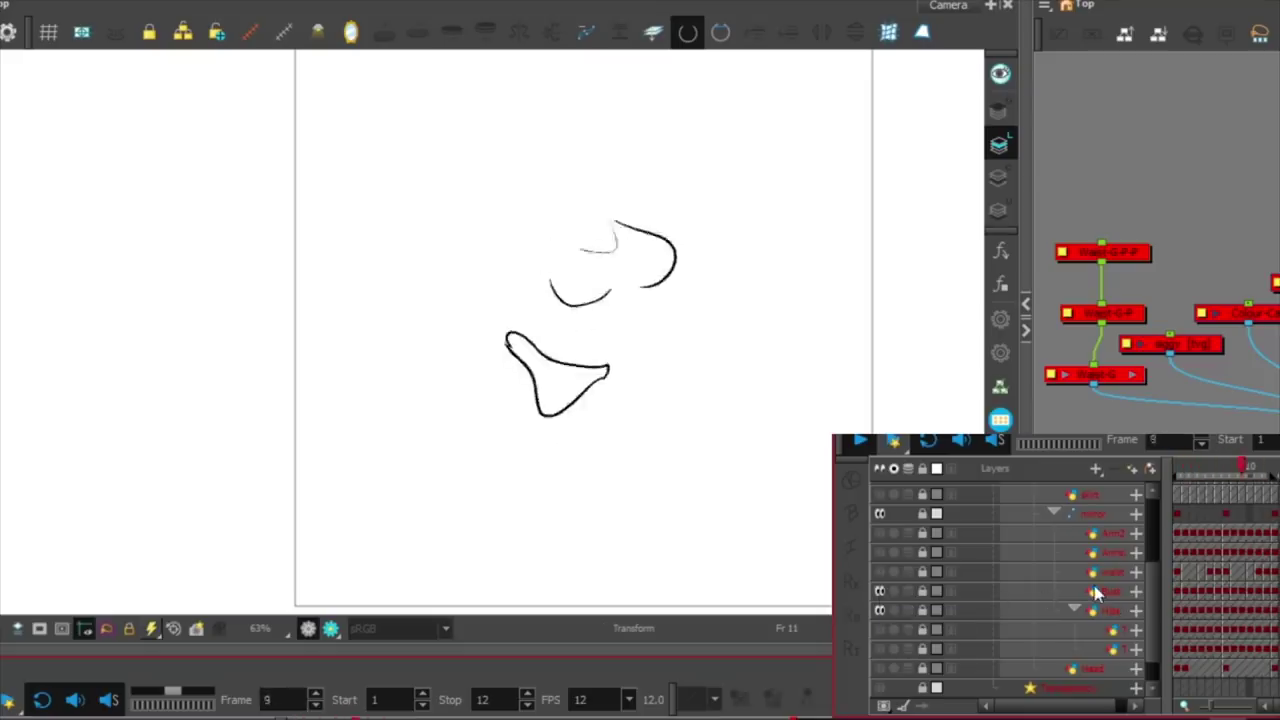
scroll(892, 539, up, 4)
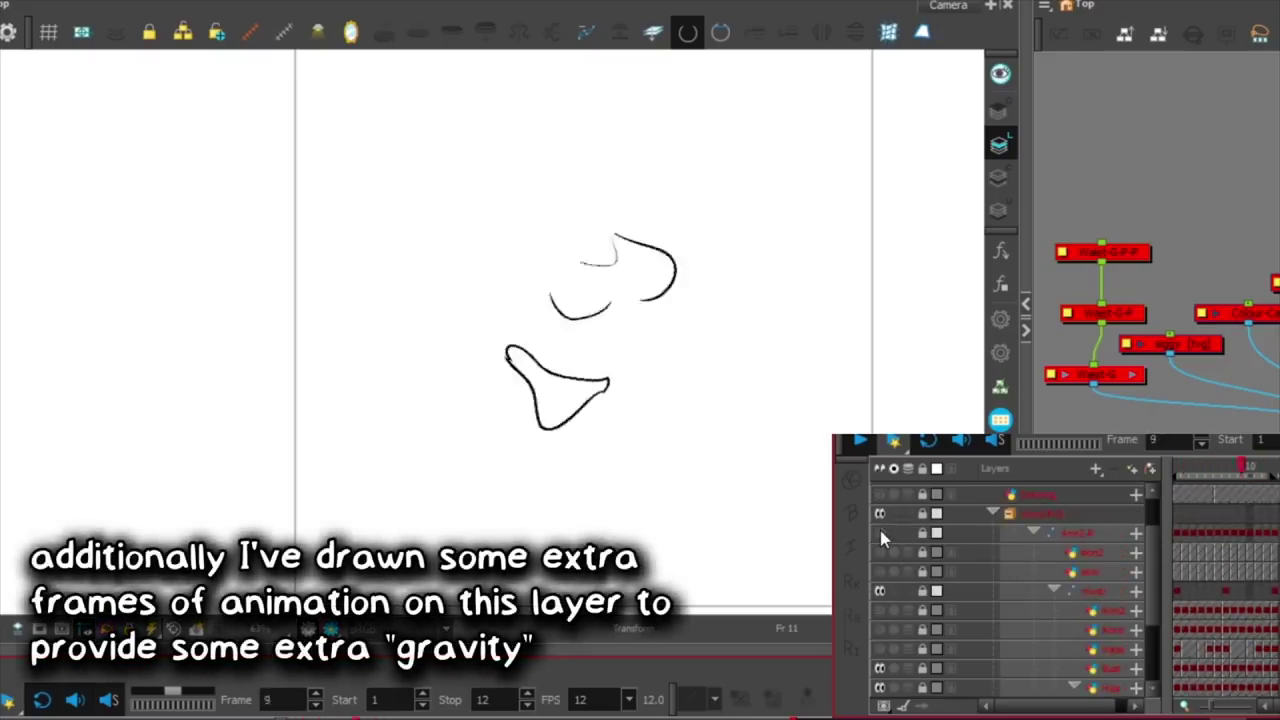
scroll(1015, 580, down, 4)
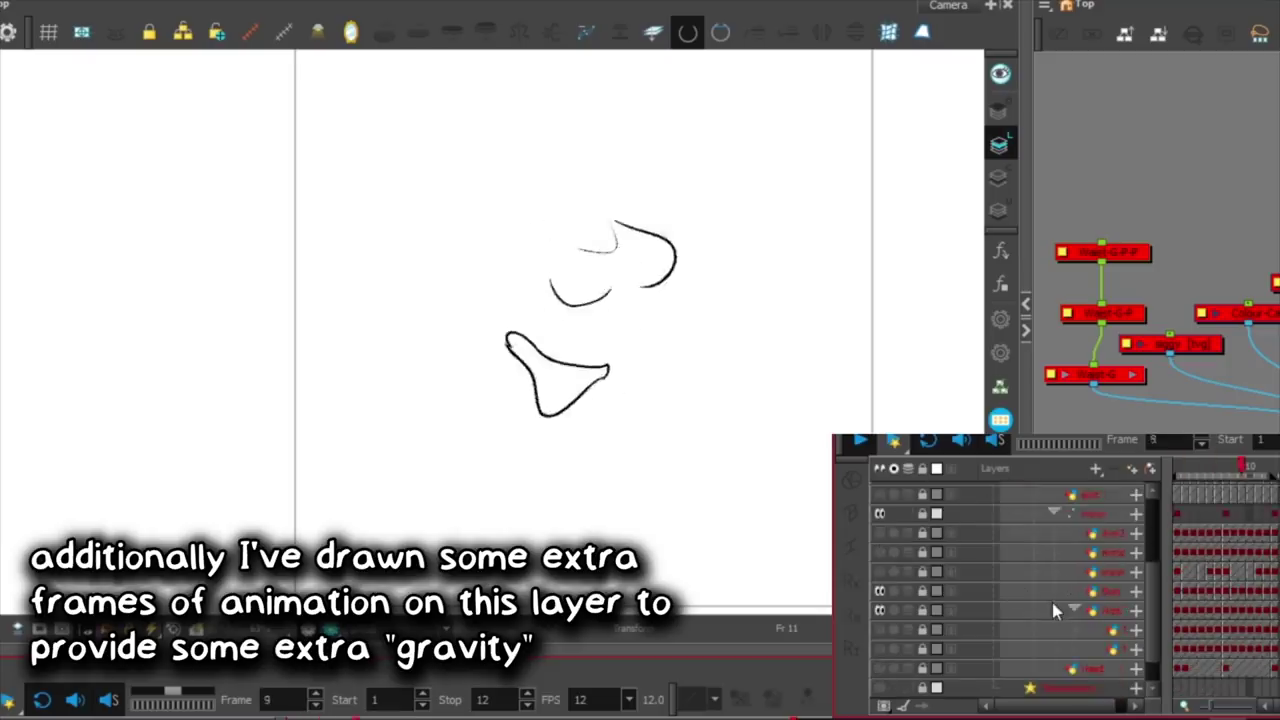
Show both thigh layers beneath the hips layer.
click(880, 630)
click(880, 649)
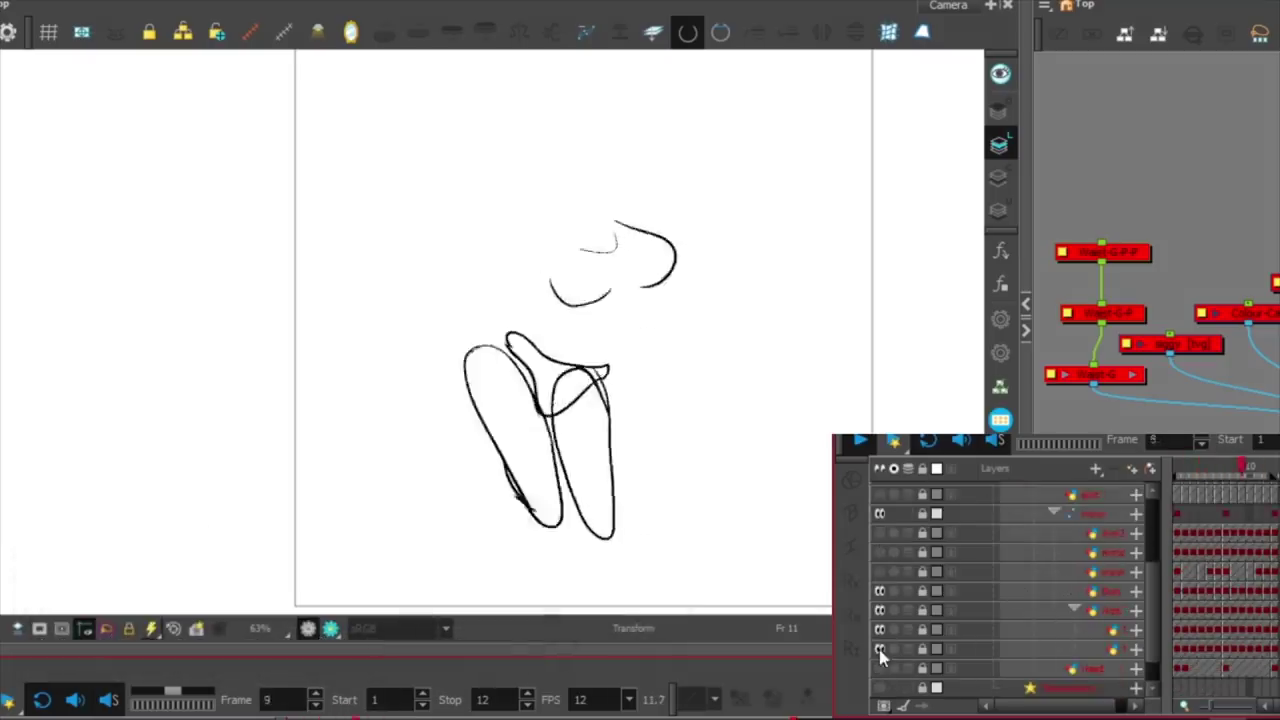
scroll(982, 624, up, 1)
scroll(980, 618, up, 2)
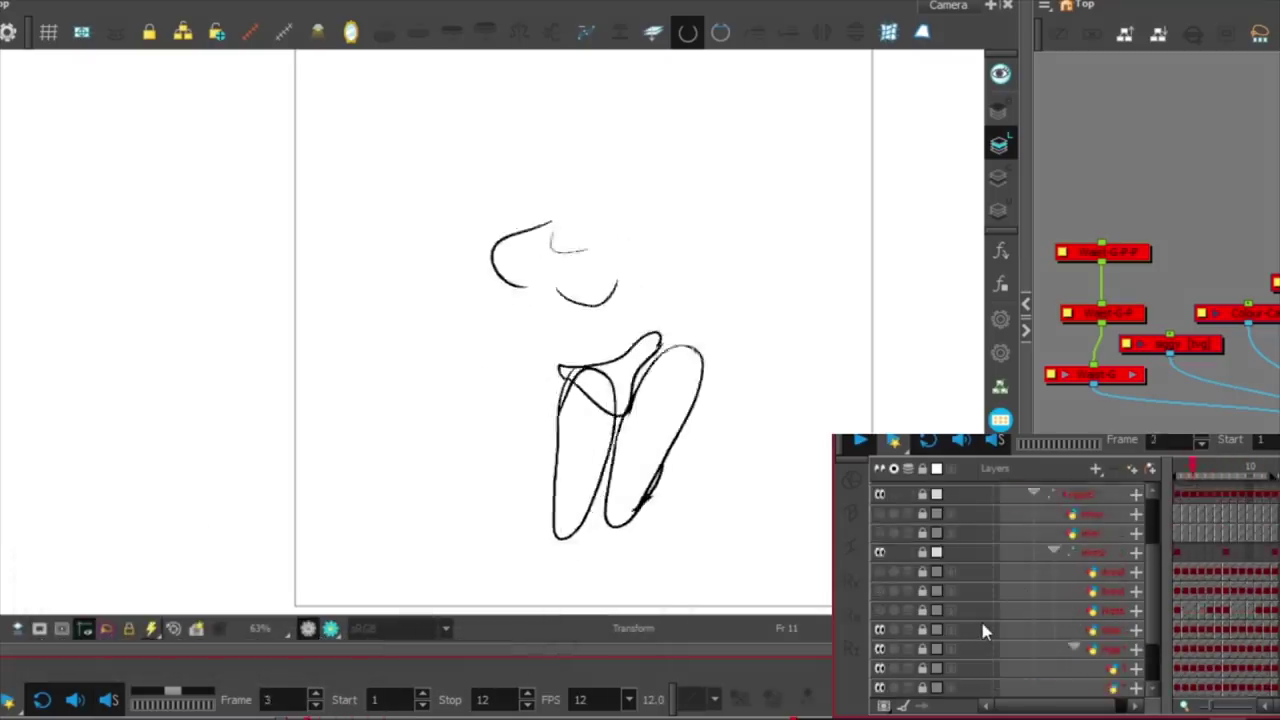
Toggle the Arm2-P parent peg and examine how the thighs follow the hips through the peg hierarchy.
click(881, 515)
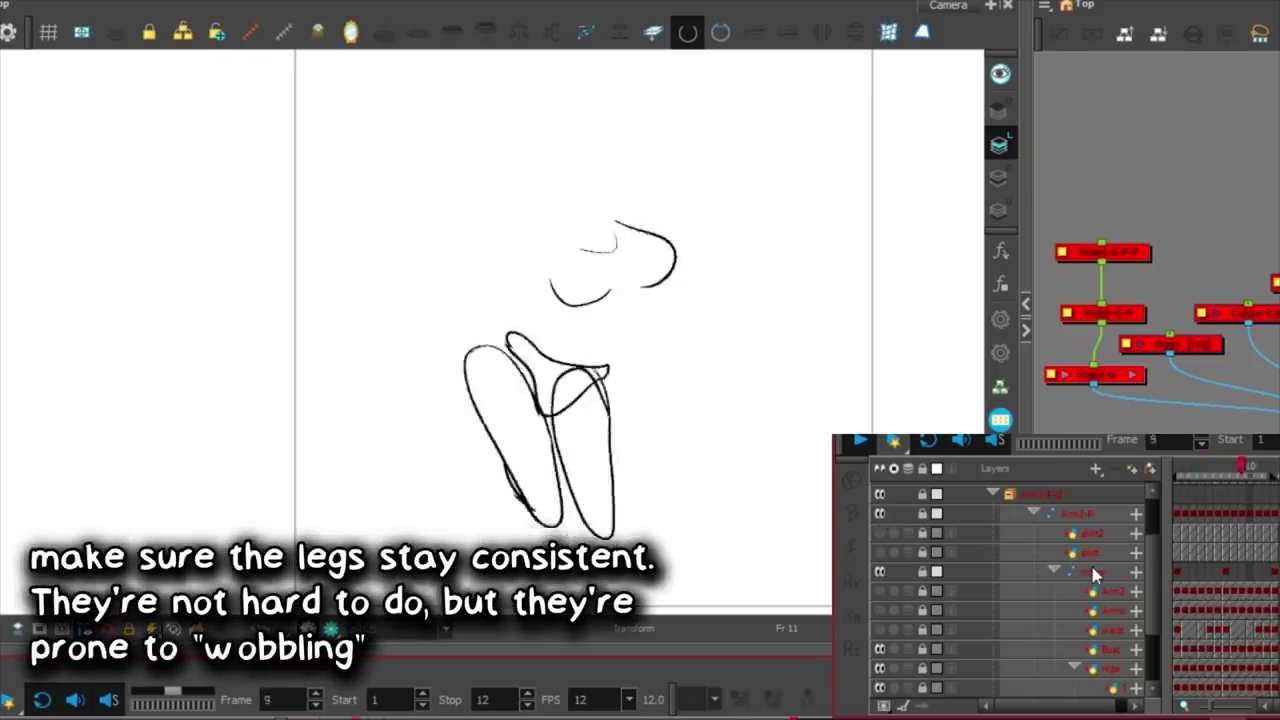
scroll(1092, 570, down, 2)
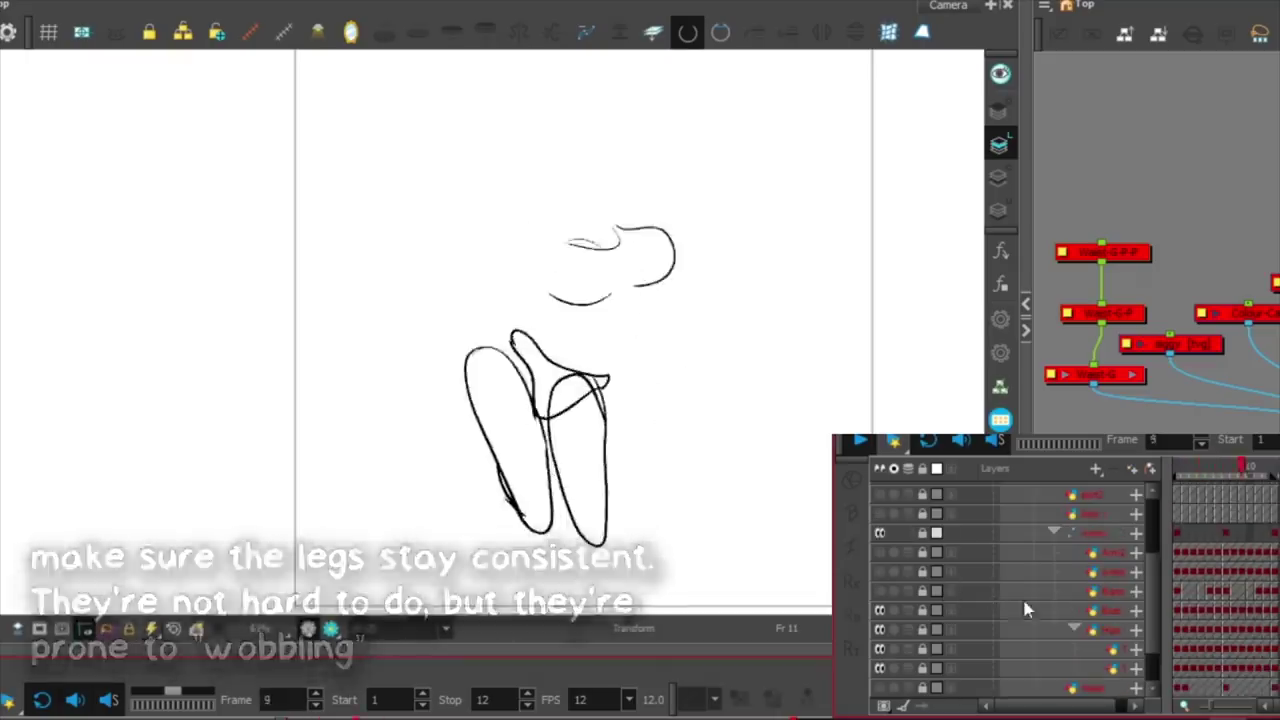
scroll(1005, 575, up, 2)
scroll(1100, 574, down, 4)
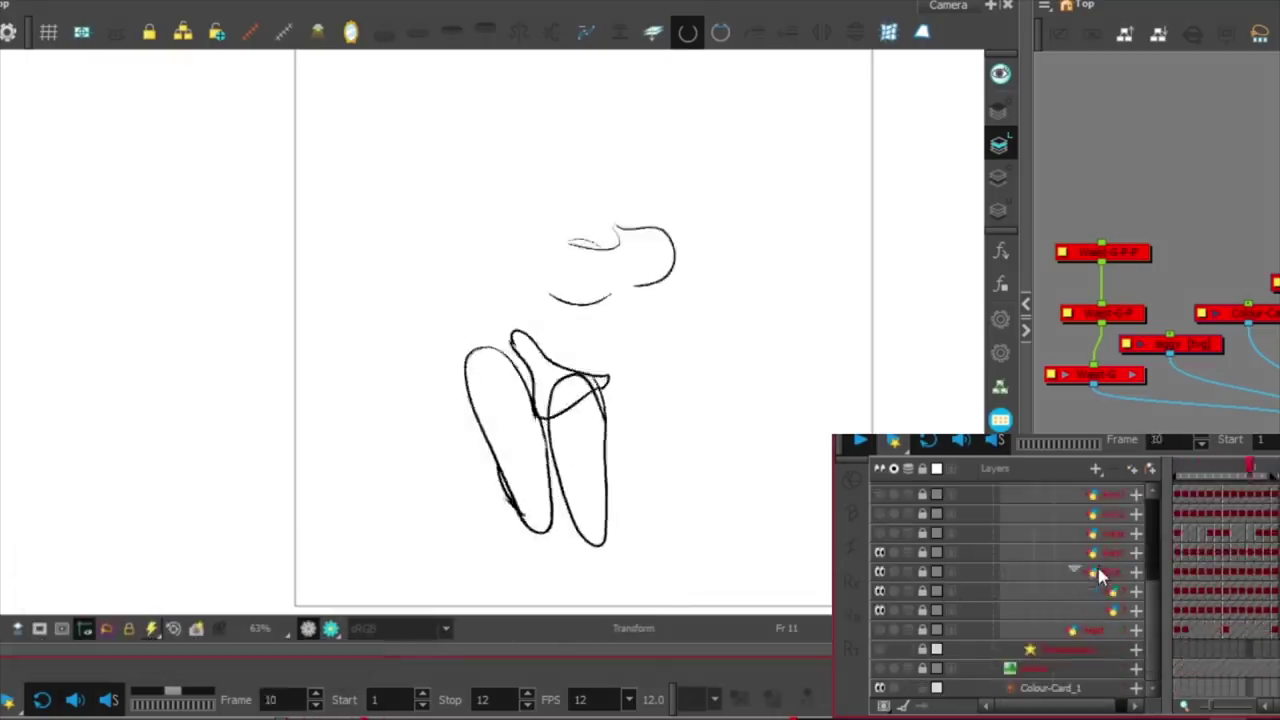
scroll(1065, 610, up, 4)
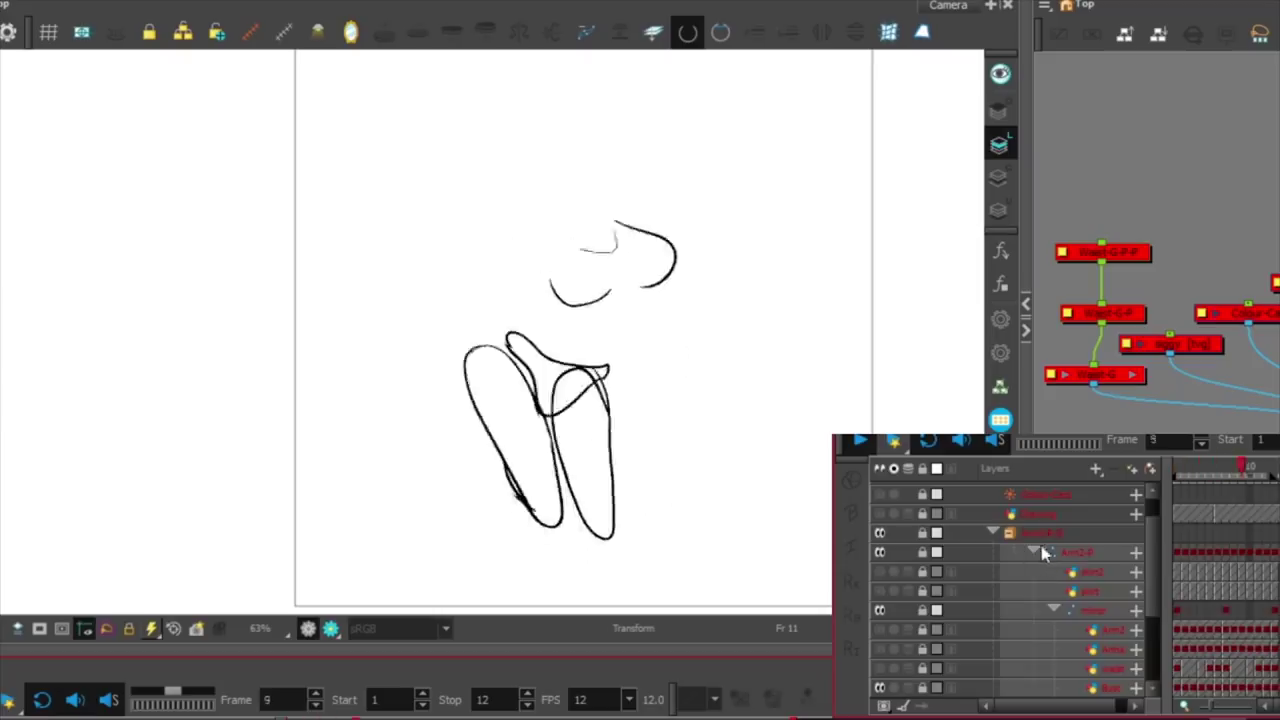
Show the head layer and toggle the mirror and Arm2-P pegs to compare its motion with the body's.
scroll(1091, 577, down, 4)
click(880, 630)
scroll(1110, 612, up, 2)
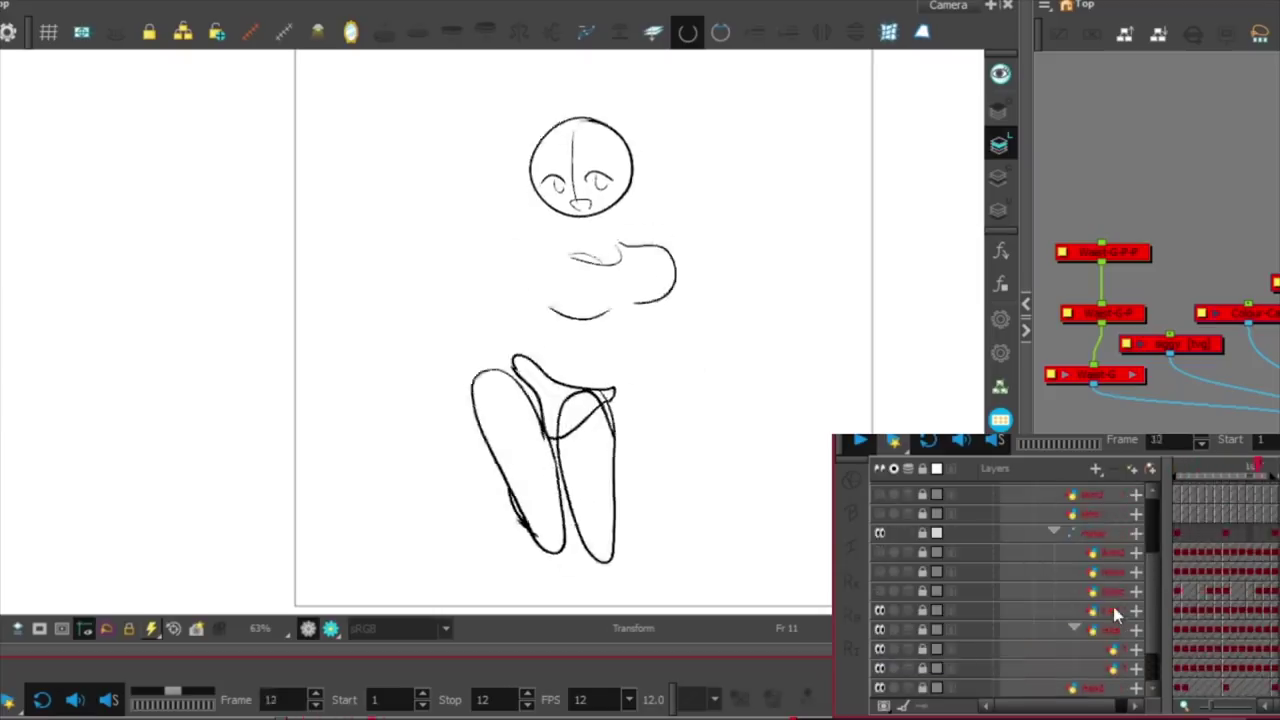
click(880, 532)
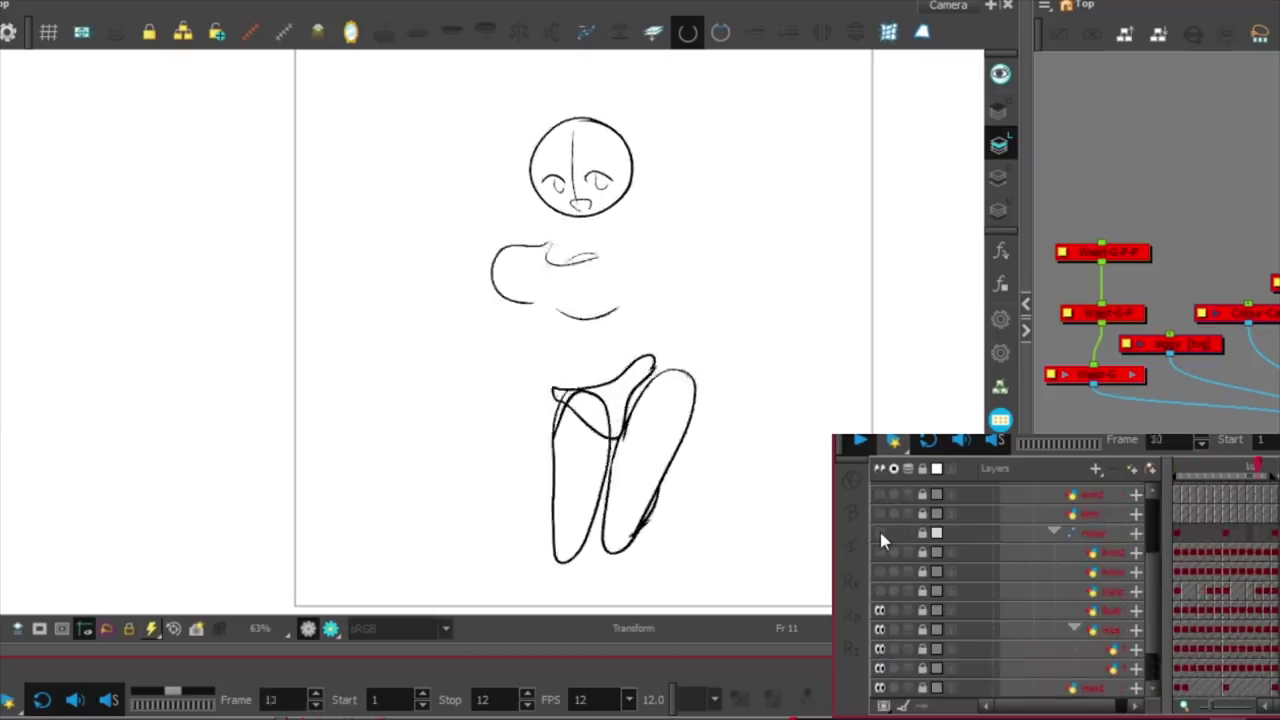
scroll(905, 552, up, 3)
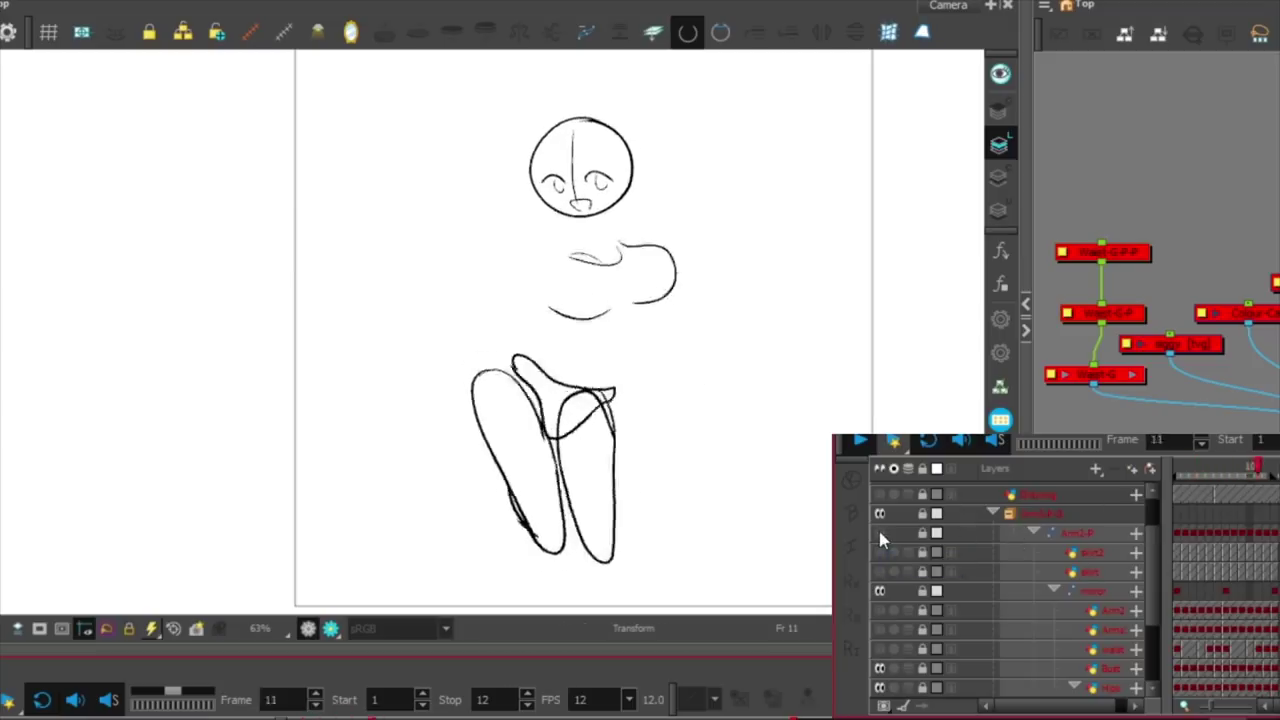
Show both arm layers under the mirror peg to add the raised arms to the figure.
scroll(940, 552, down, 2)
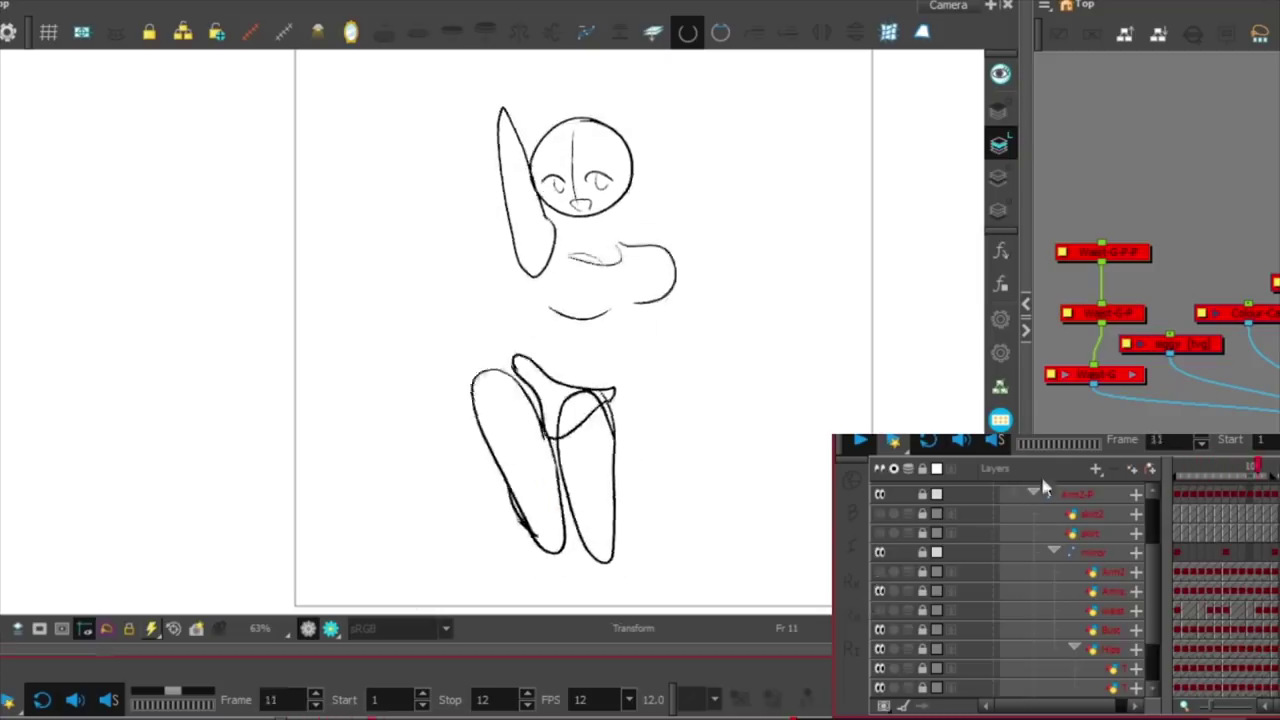
scroll(942, 566, up, 2)
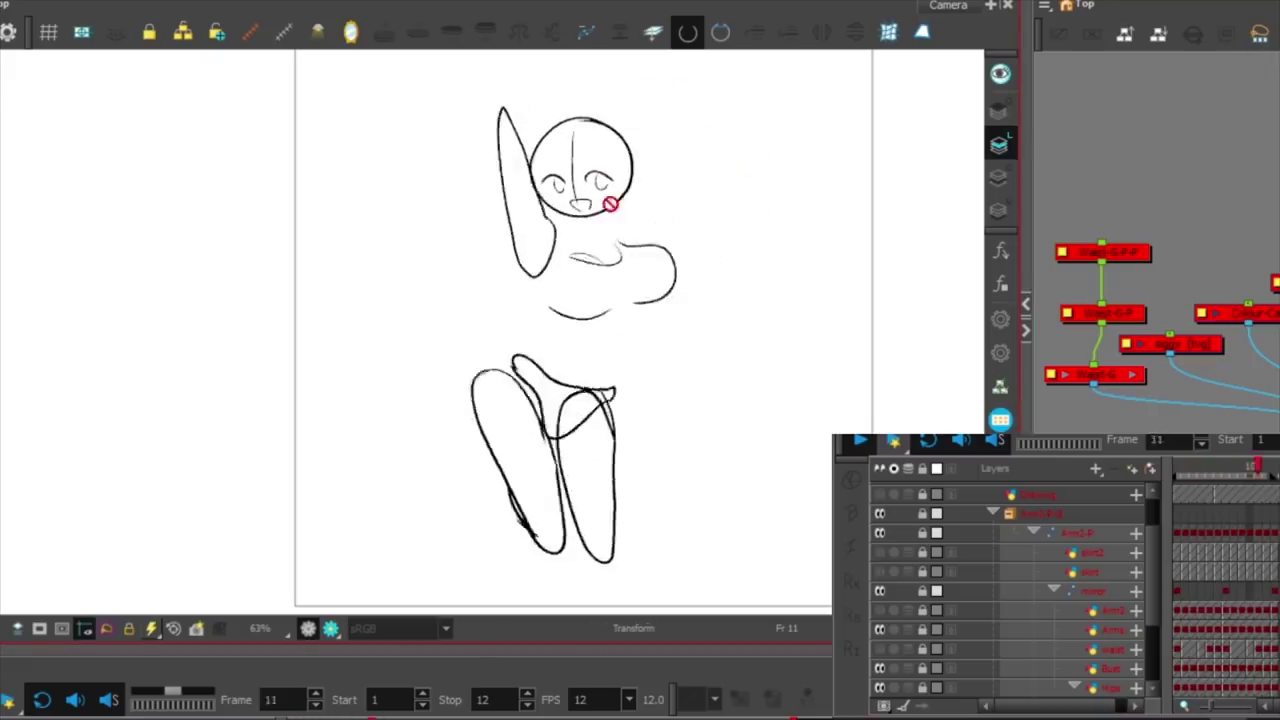
scroll(1022, 581, down, 1)
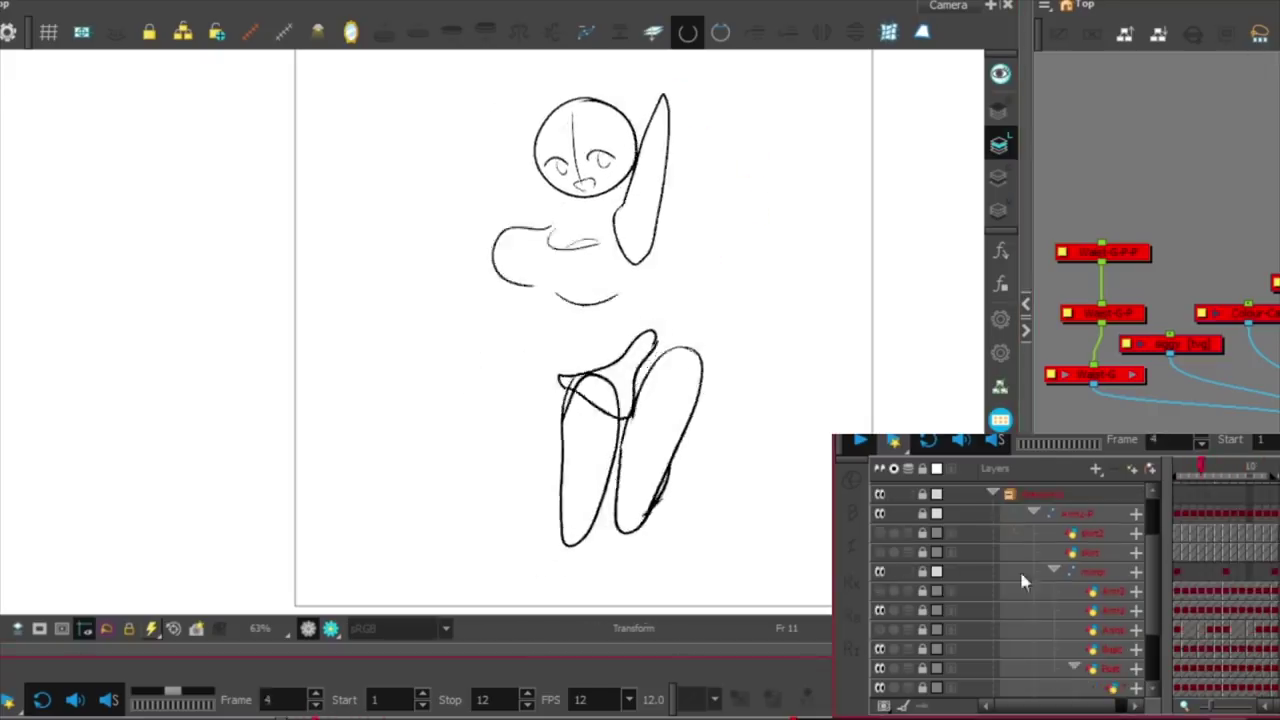
click(879, 593)
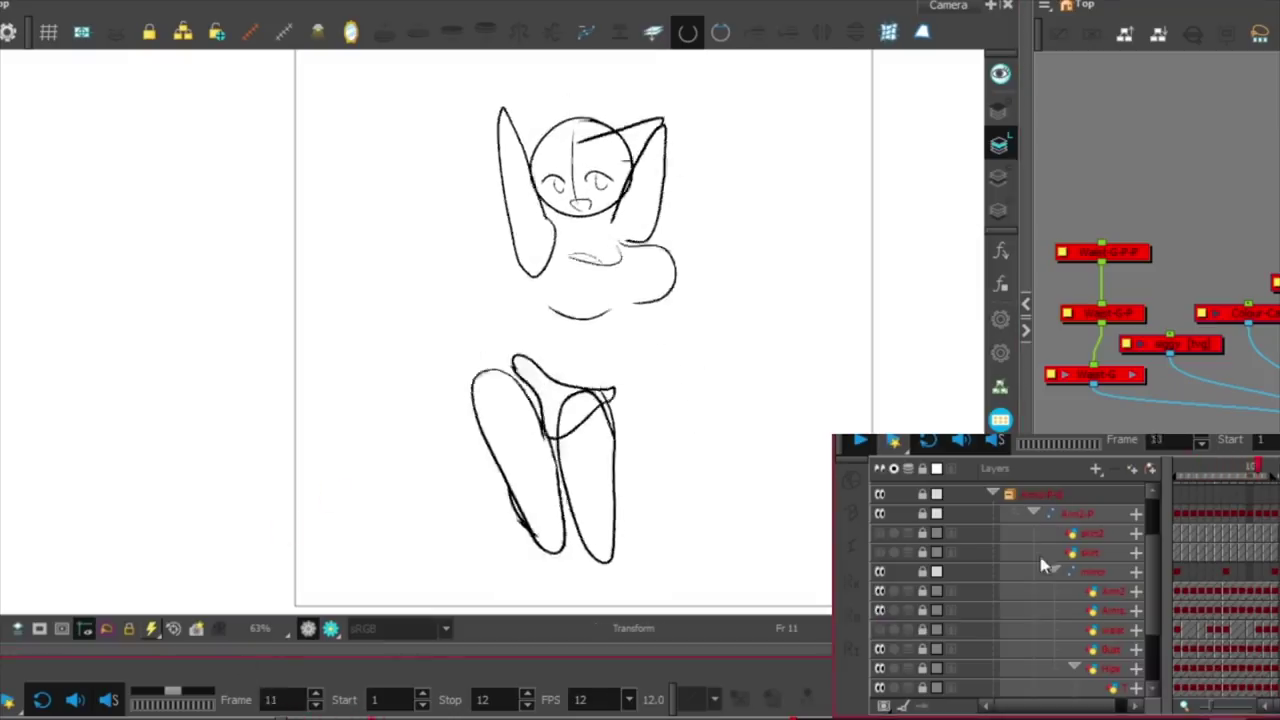
Show the waist, skirt and skirt2 layers, and toggle the visibility of the Waist-G-P-P peg.
scroll(1030, 580, down, 1)
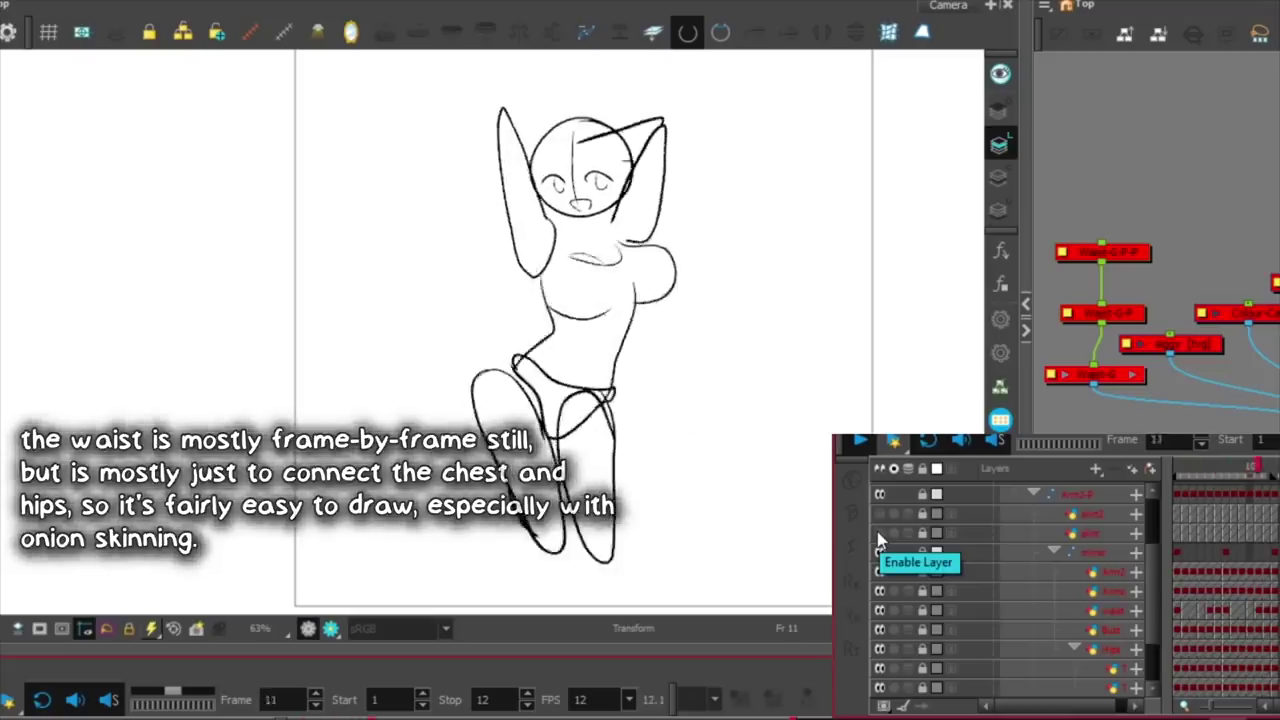
click(879, 534)
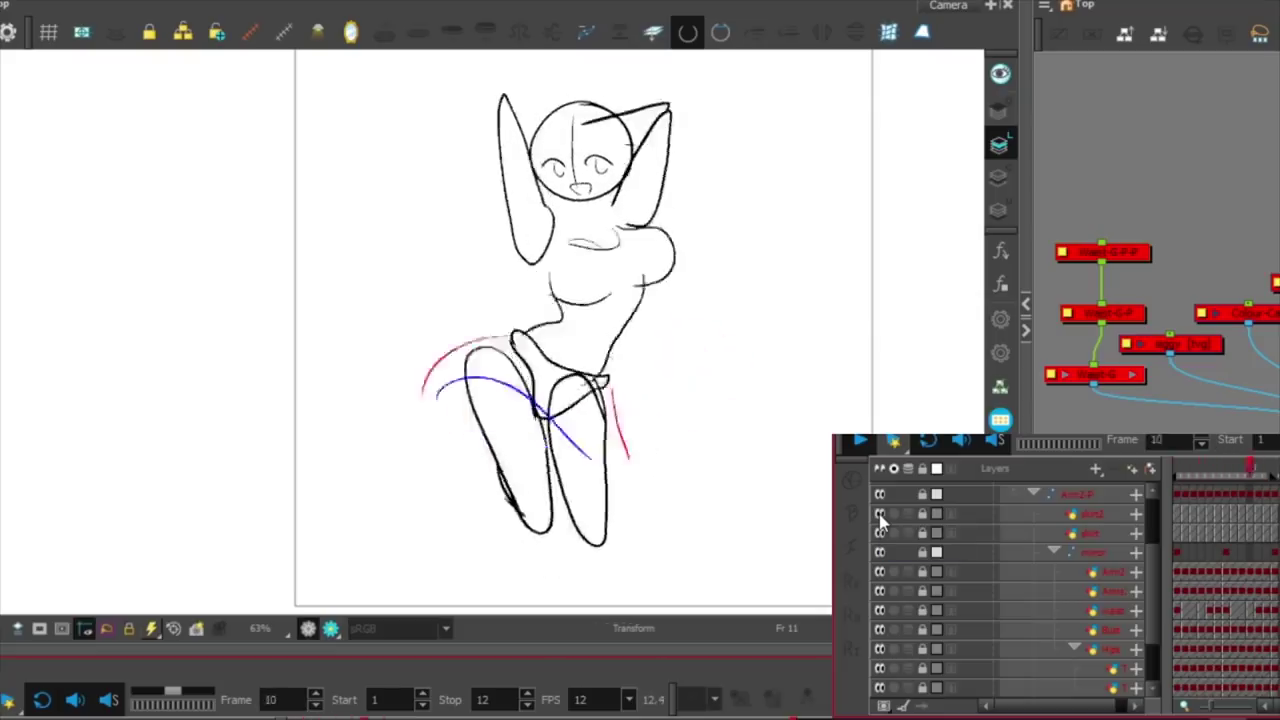
scroll(1007, 509, up, 2)
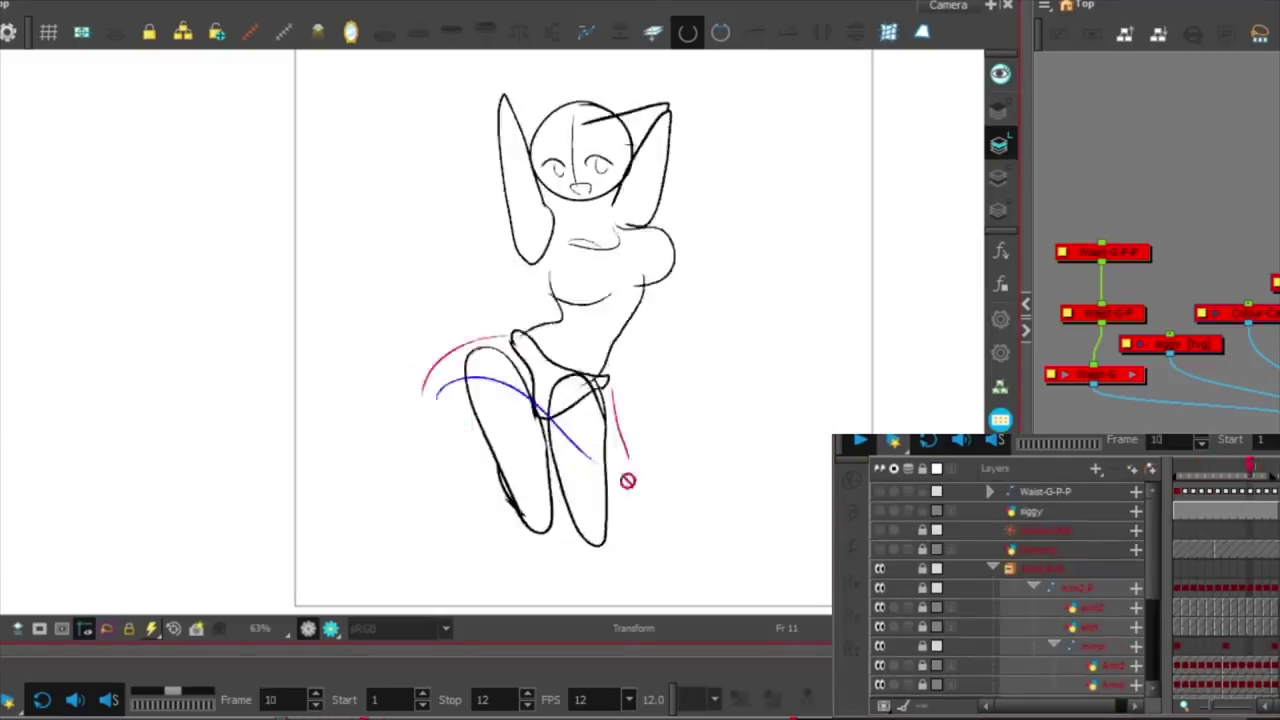
click(879, 492)
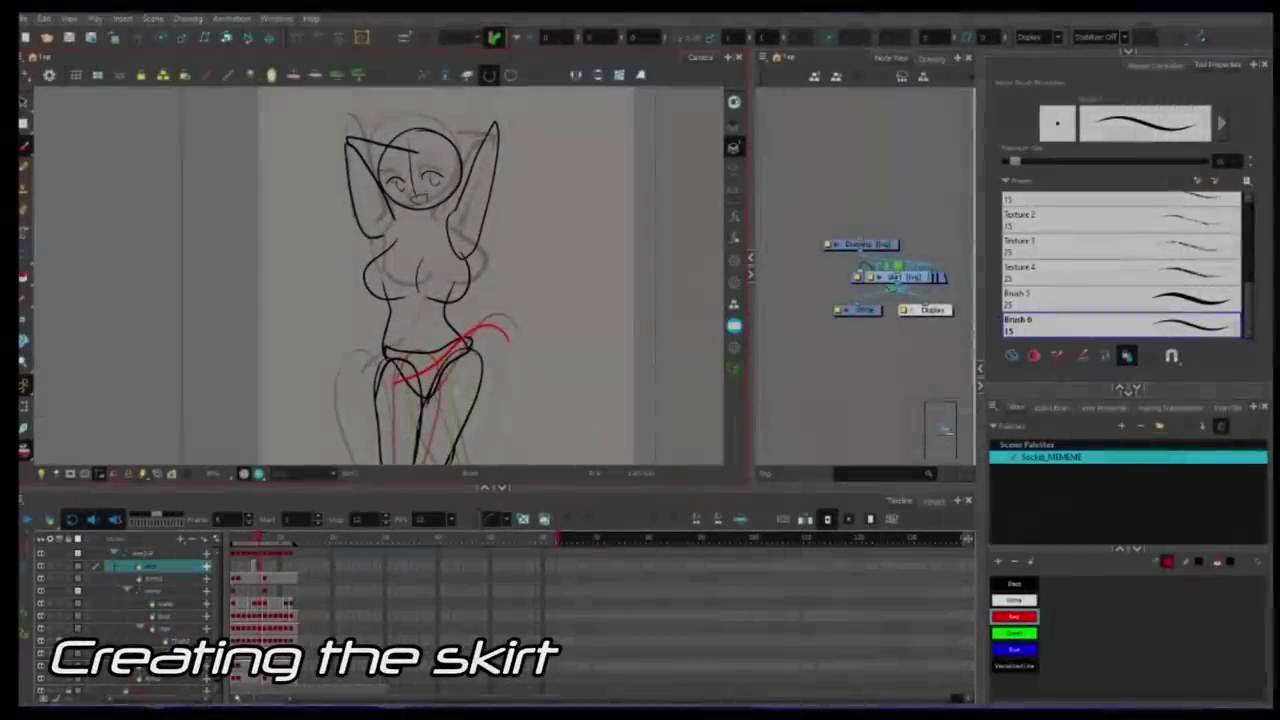
Sketch the red skirt curve across the hips and thighs on frames 6 to 10 of the skirt layer.
key(ctrl+z)
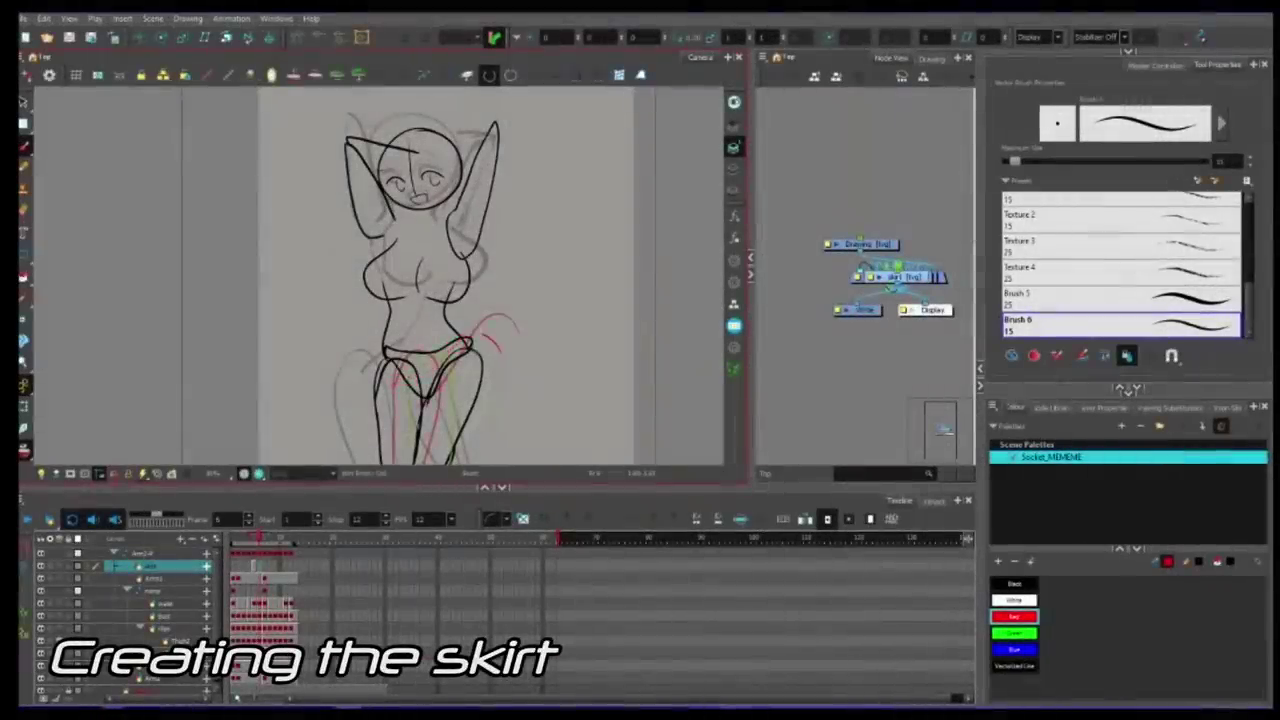
drag(386, 391, 505, 353)
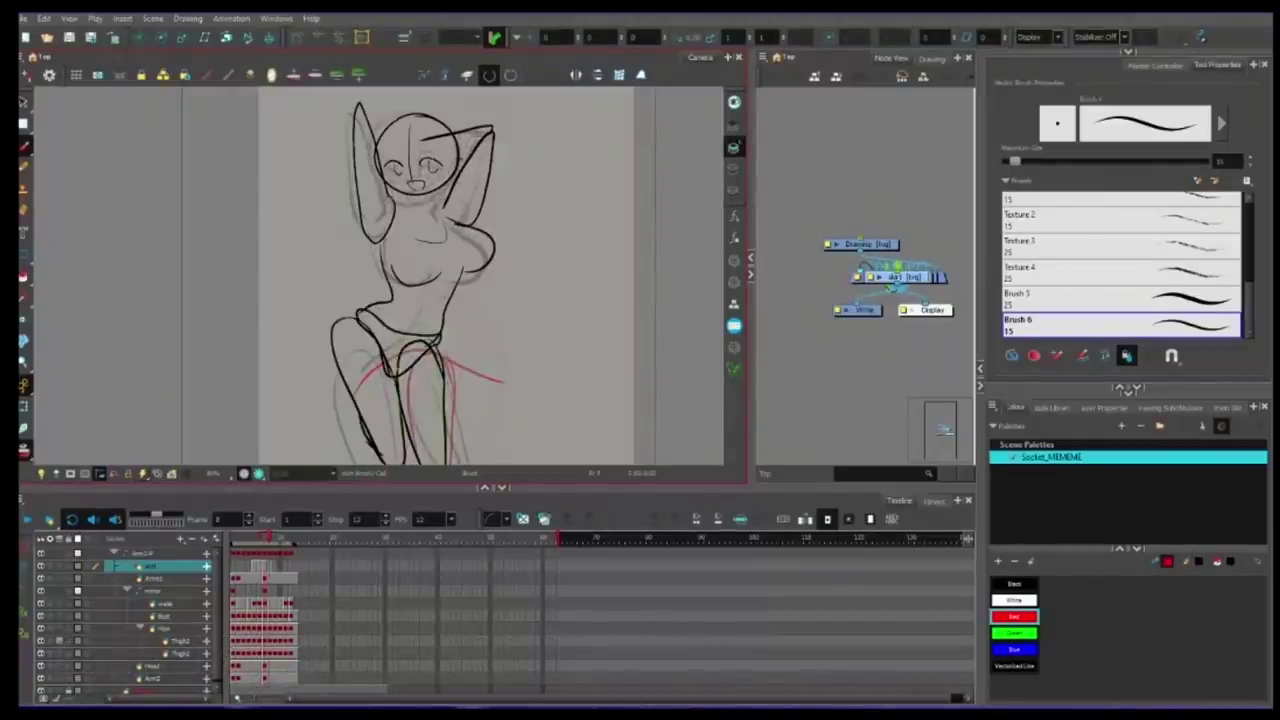
key(super+x)
key(Escape)
key(ctrl+z)
mouse_move(345, 385)
mouse_down()
mouse_move(473, 383)
mouse_move(458, 398)
mouse_up()
key(ctrl+z)
key(period)
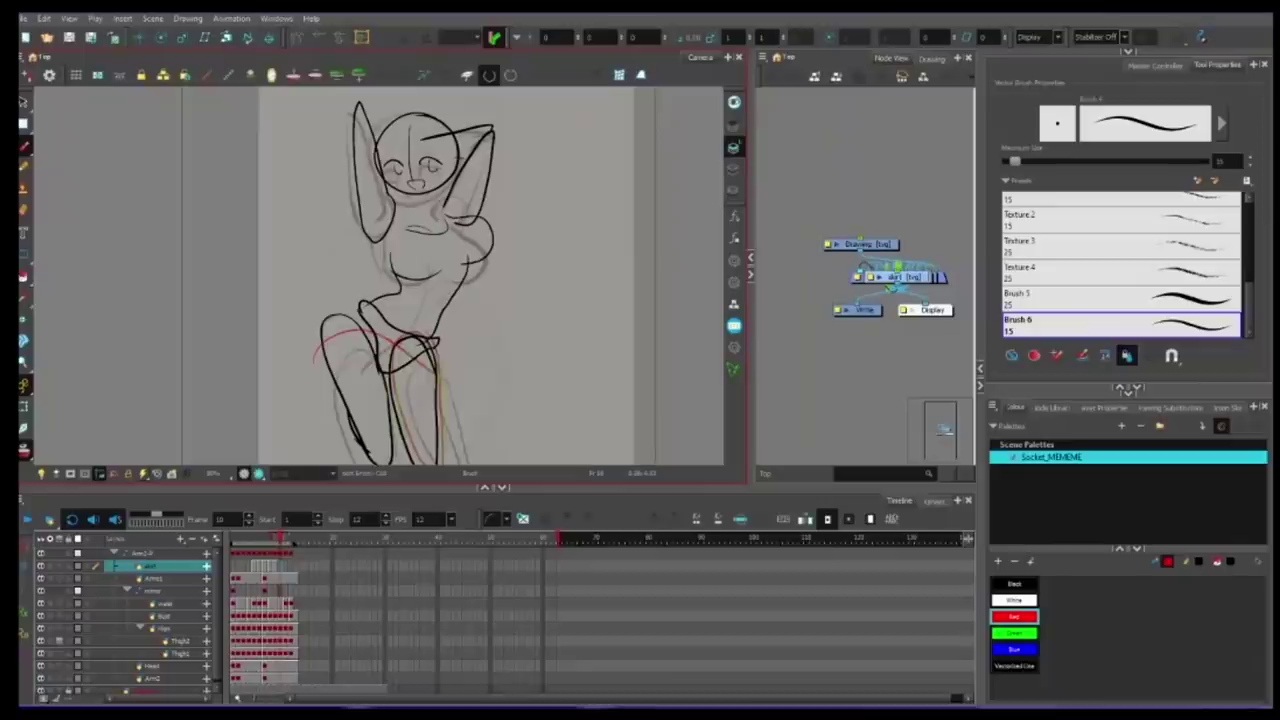
Redraw the skirt curve over the raised hip on frame 11 of the skirt layer.
key(period)
drag(326, 387, 429, 408)
key(ctrl+z)
drag(322, 362, 430, 404)
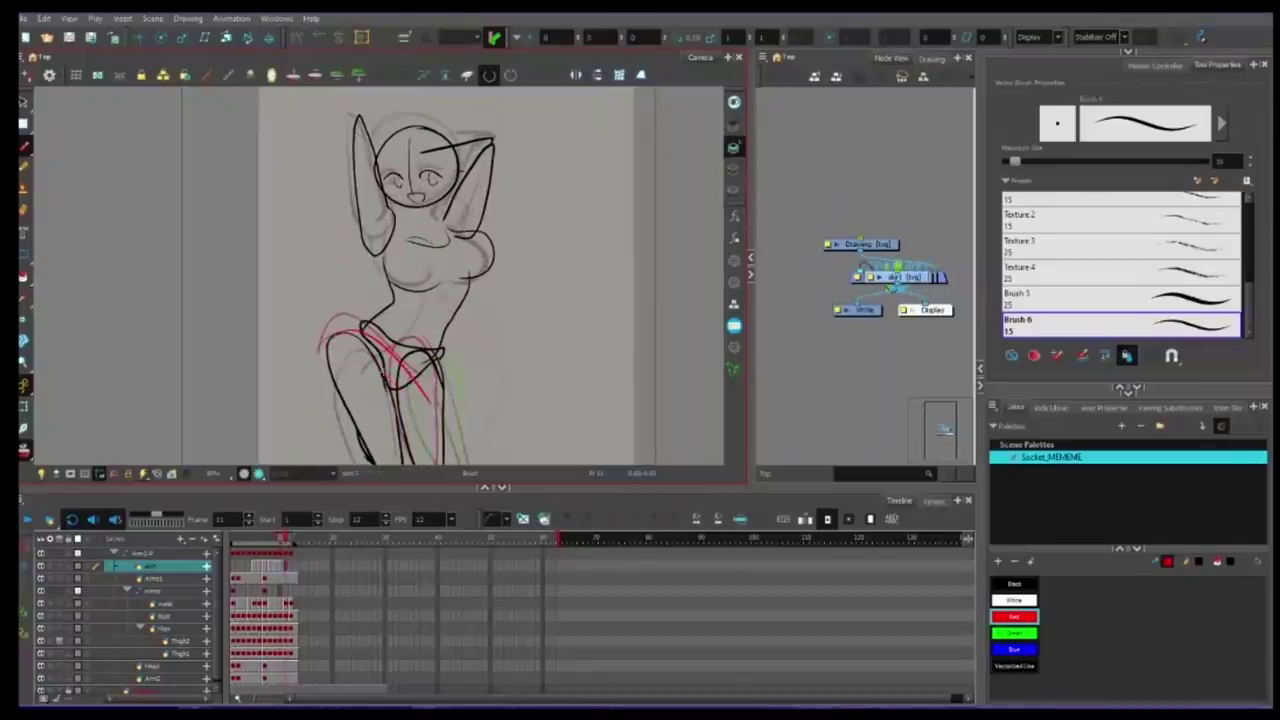
key(ctrl+z)
drag(309, 351, 408, 393)
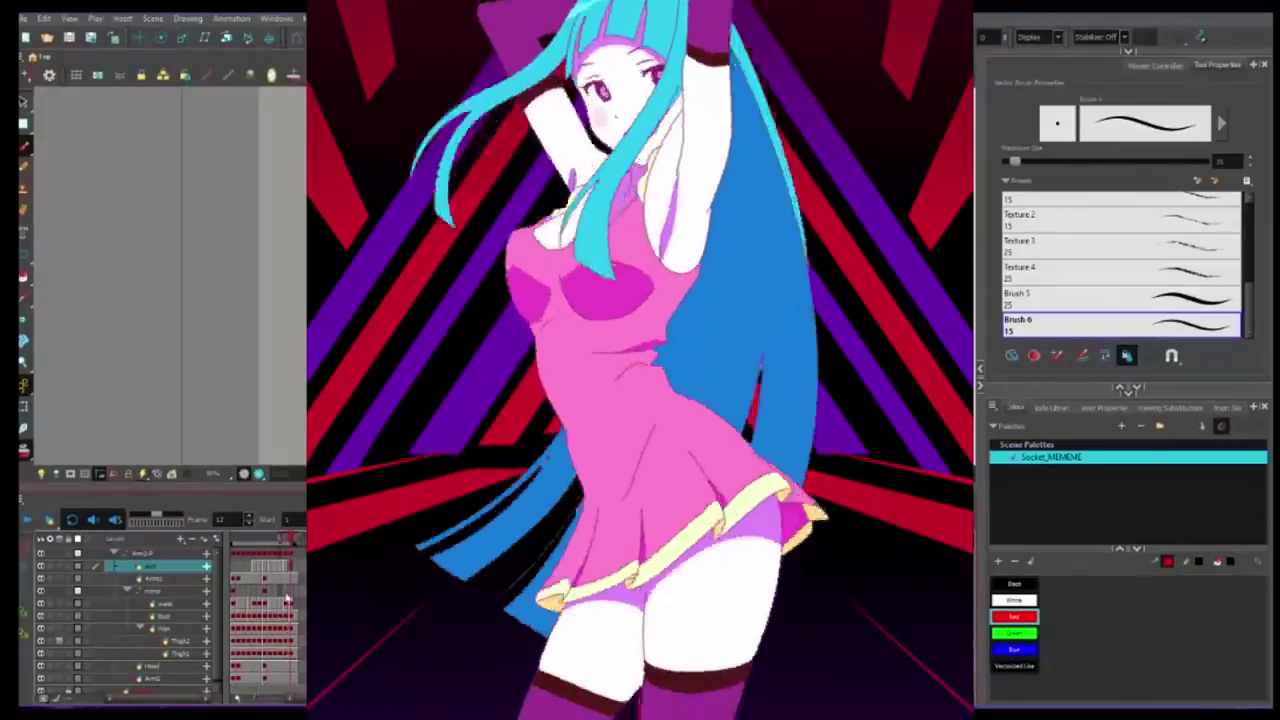
Copy the frame 1 cells of the arm, mirror, body and head layers to frame 13, and select the skirt layer there.
drag(236, 579, 236, 679)
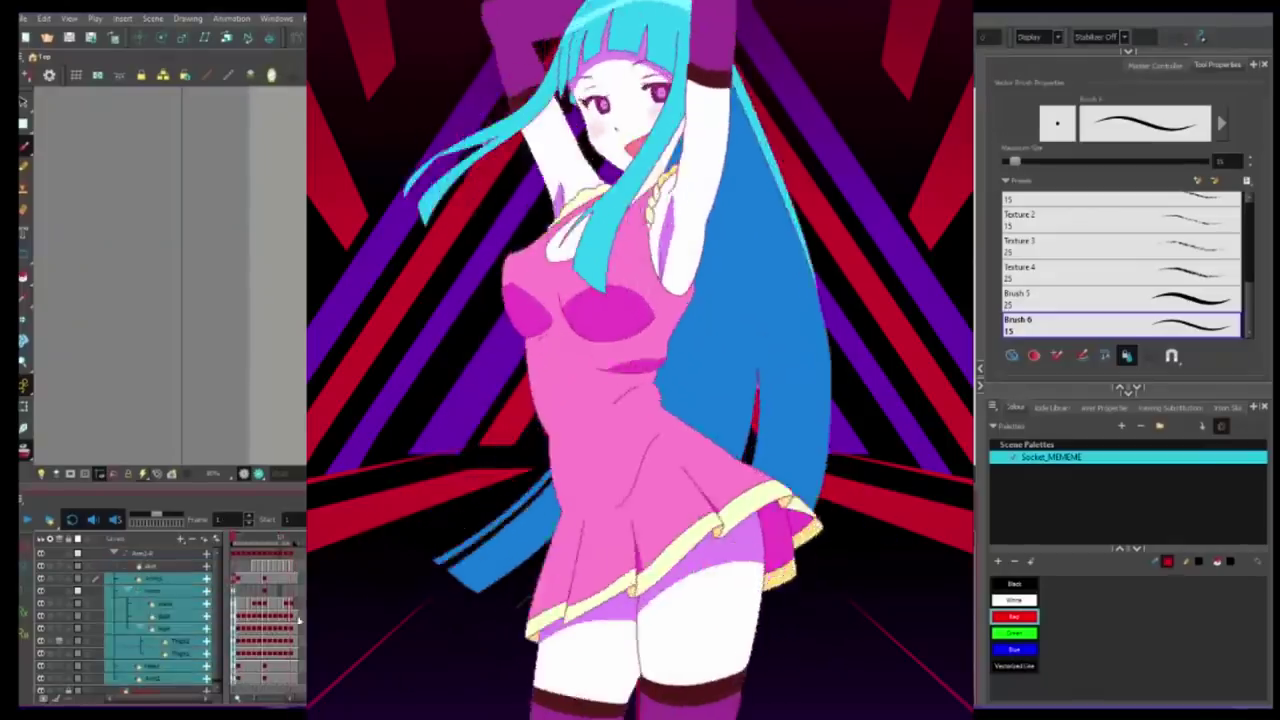
click(298, 580)
click(297, 567)
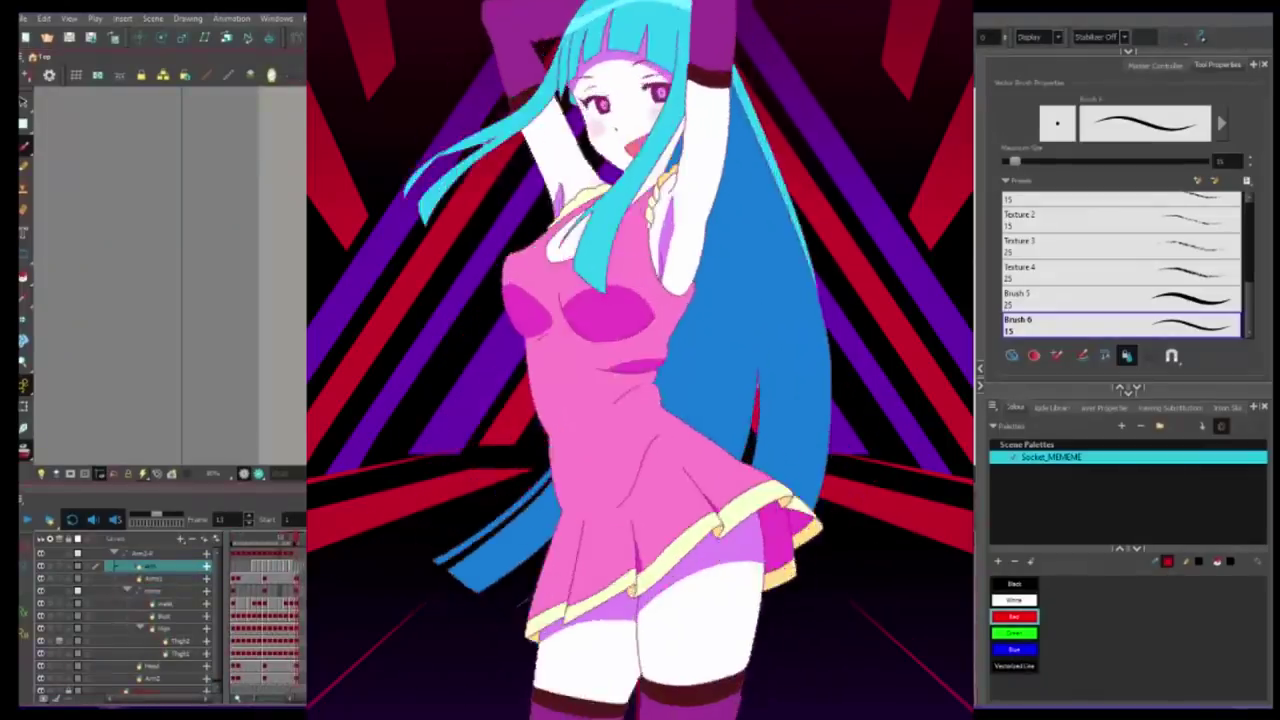
click(261, 567)
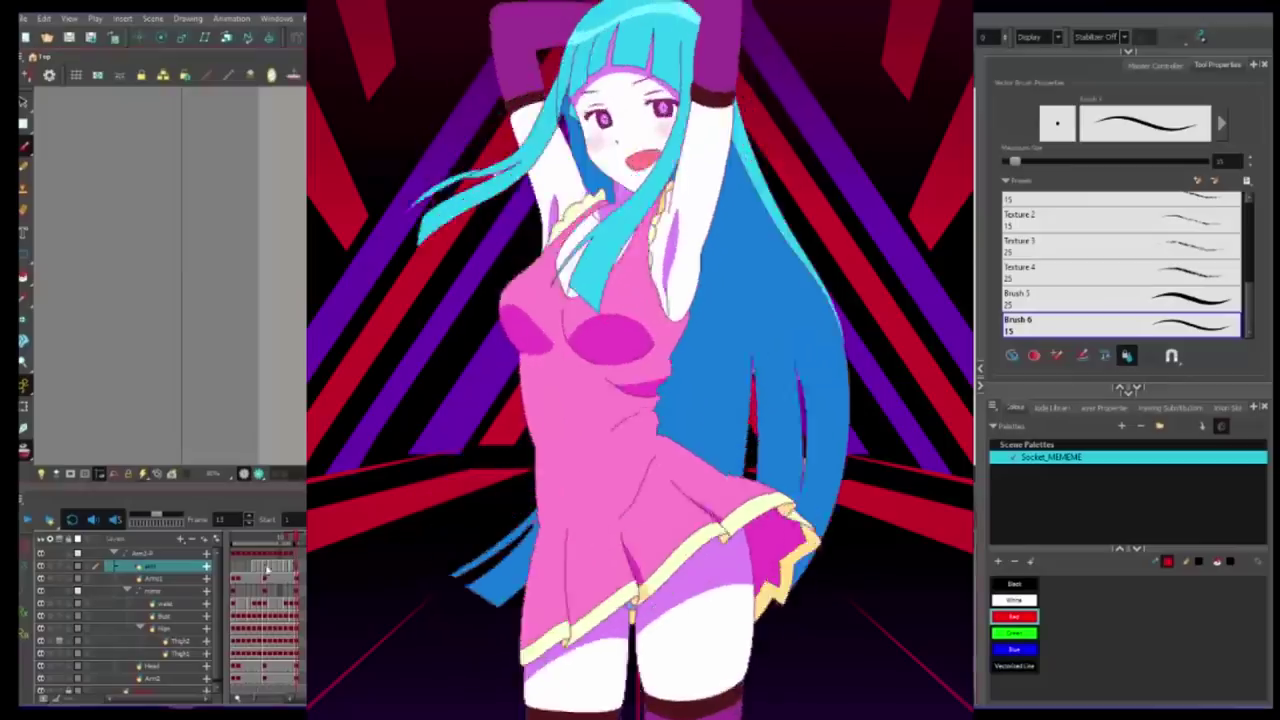
click(297, 568)
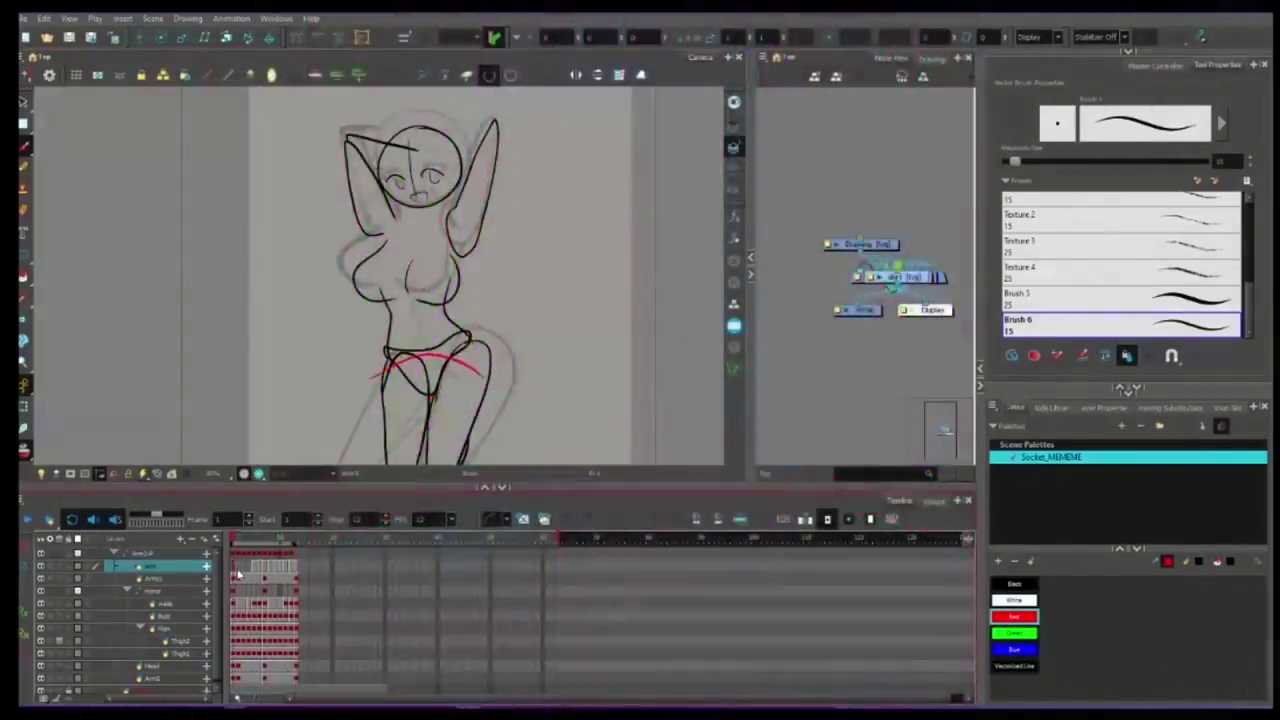
Sketch the red skirt curve over the thighs on frames 2 to 4 of the skirt layer.
click(239, 569)
key(period)
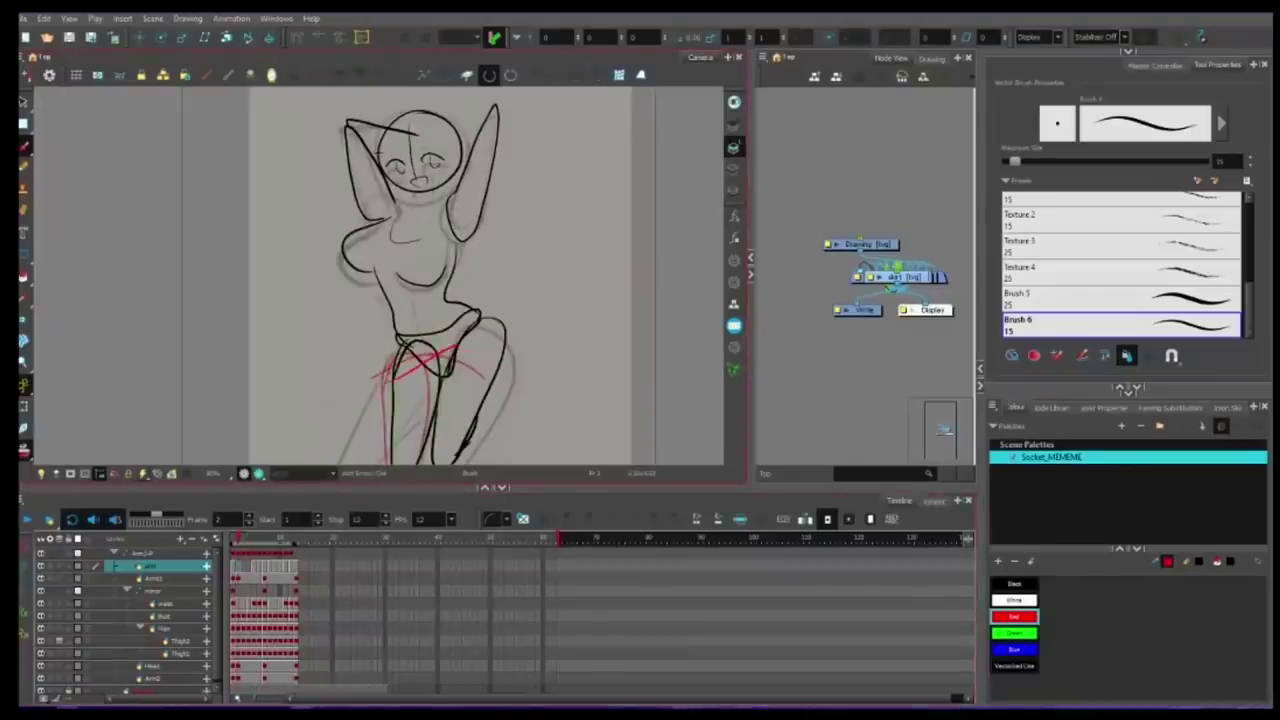
drag(380, 368, 522, 366)
key(period)
key(period)
drag(418, 405, 519, 331)
key(period)
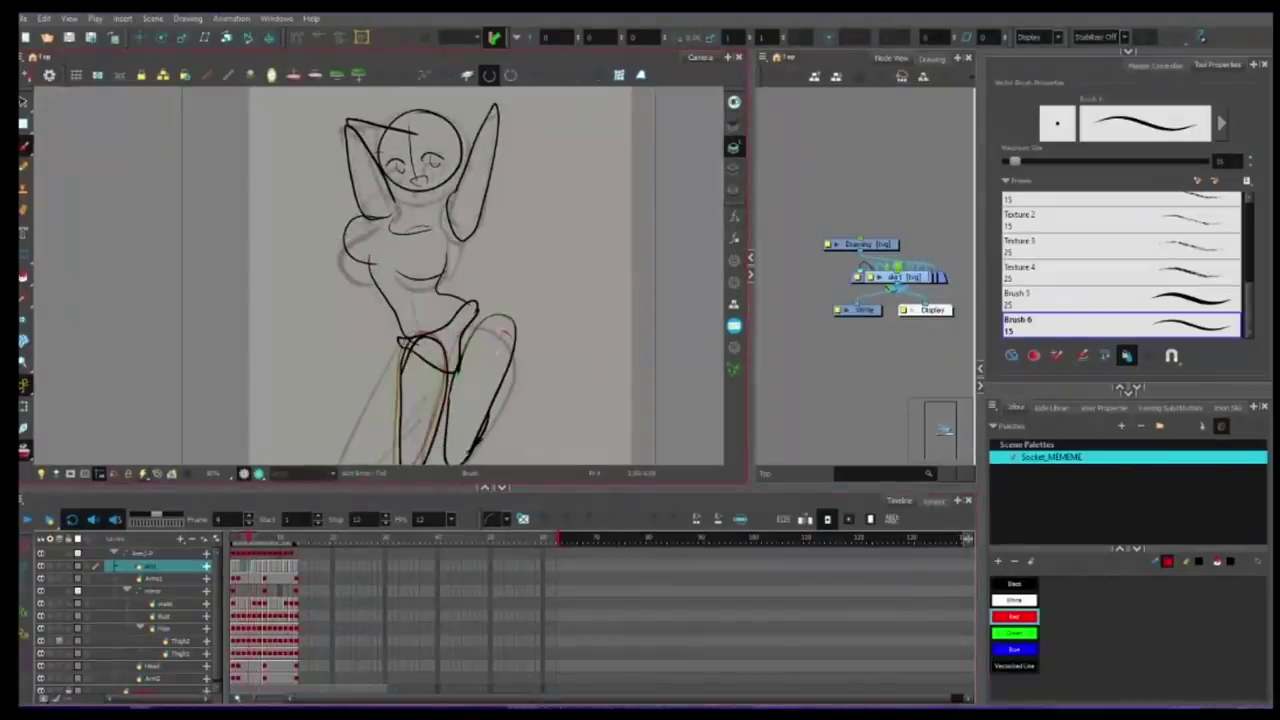
Step back through the first skirt drawings and play the loop to check the skirt's motion.
key(comma)
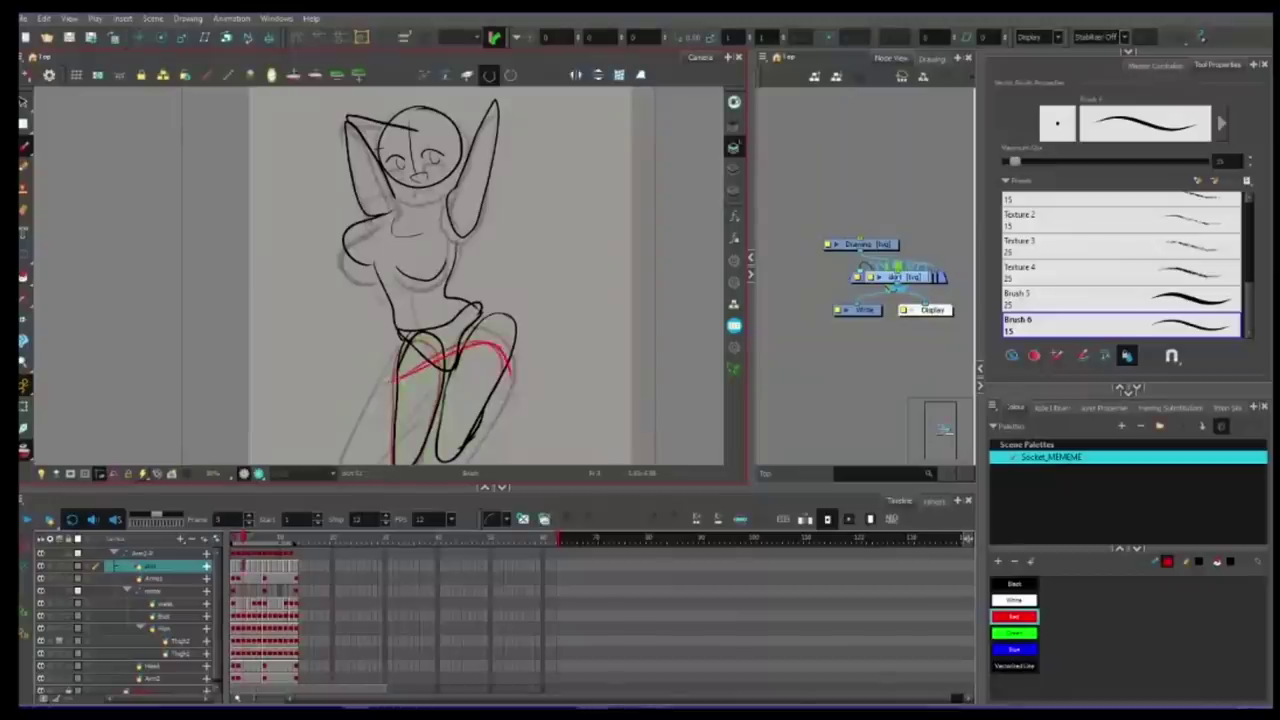
key(alt+s)
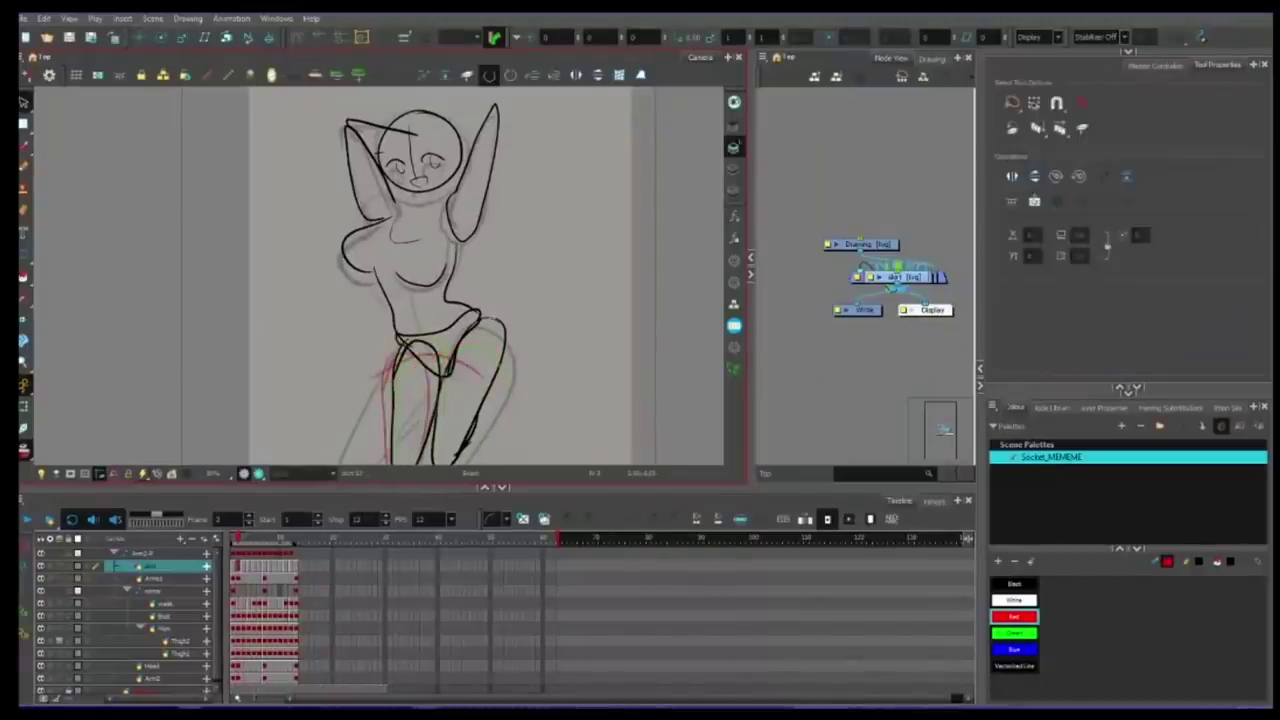
key(alt+b)
click(27, 521)
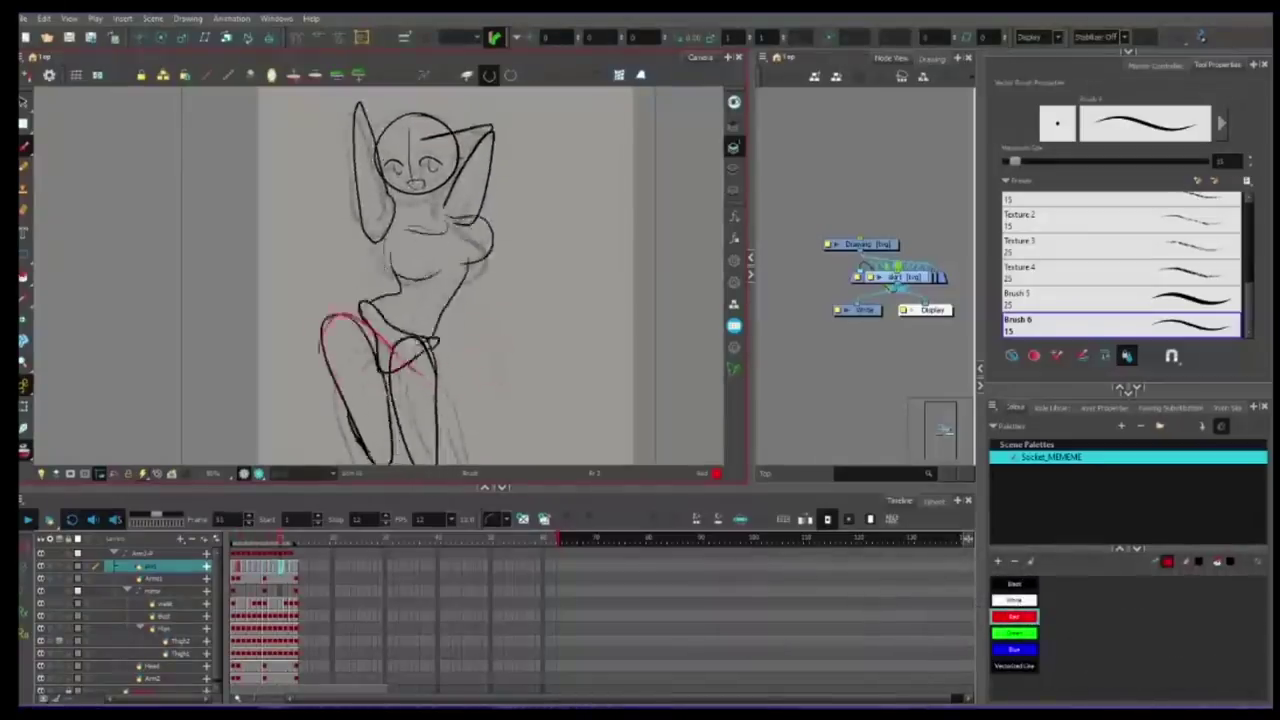
Add a drawing layer named skirt2 above the skirt layer.
click(206, 540)
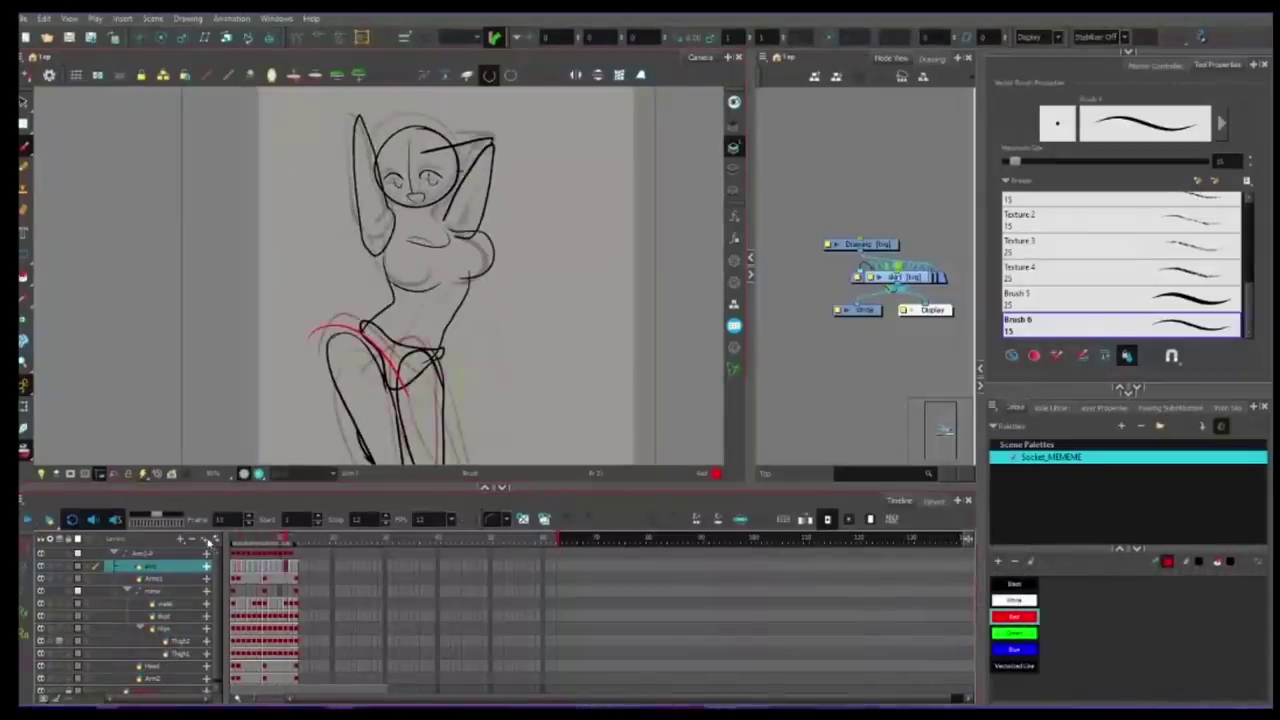
text(skirt2)
key(Return)
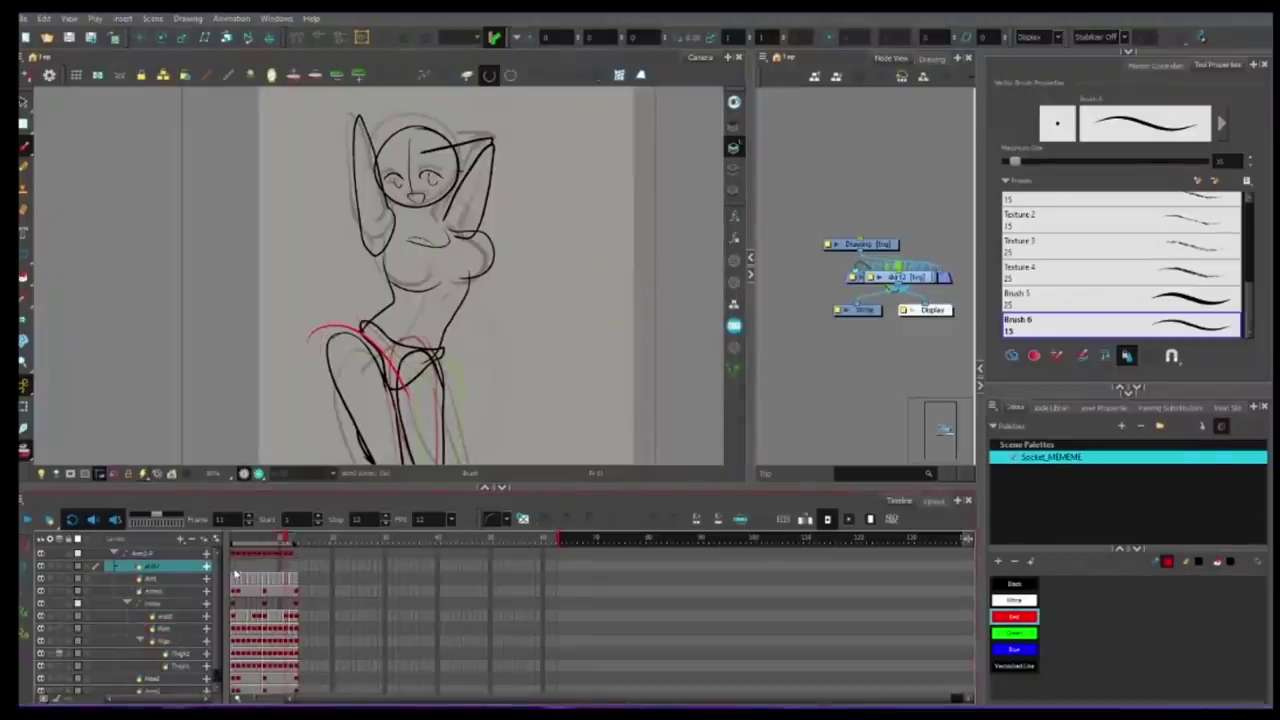
Select the skirt layer's cells from frame 1 to frame 13 and clear them.
key(alt+s)
click(240, 580)
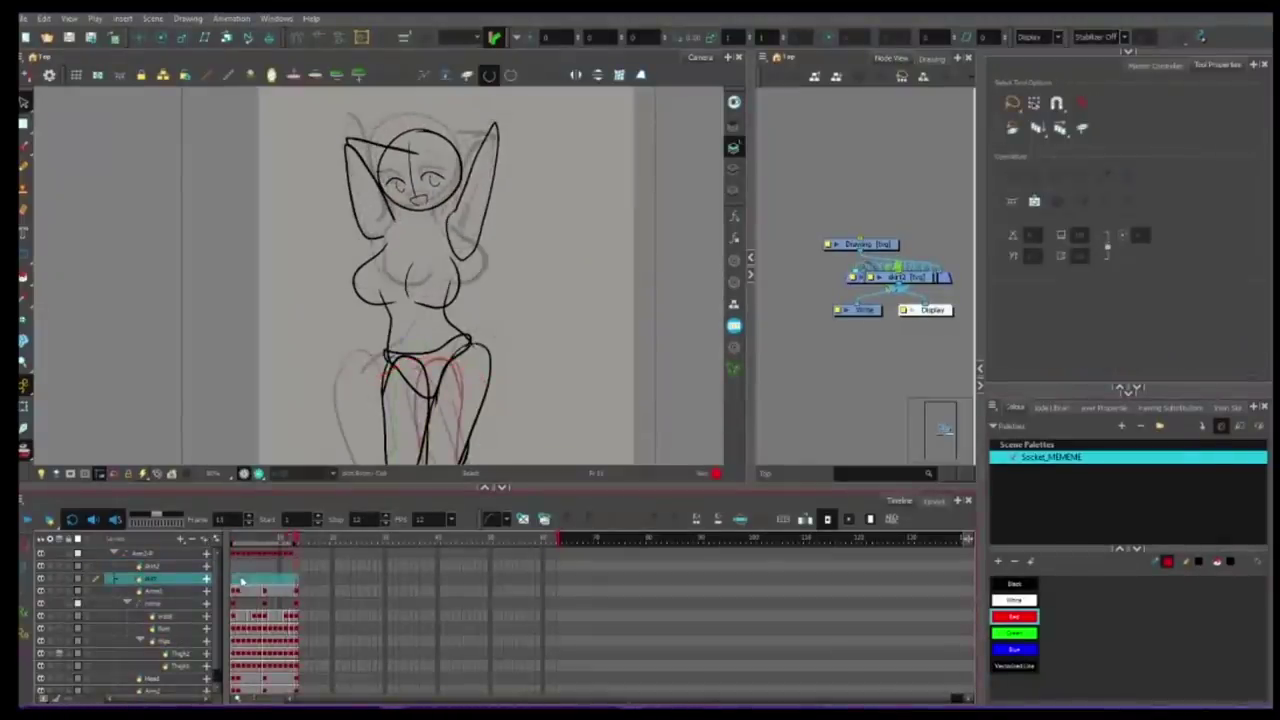
click(235, 579)
click(296, 581)
Copy the Arm2-P peg's frame 1 keyframe to frame 13.
click(233, 553)
key(ctrl+c)
click(296, 555)
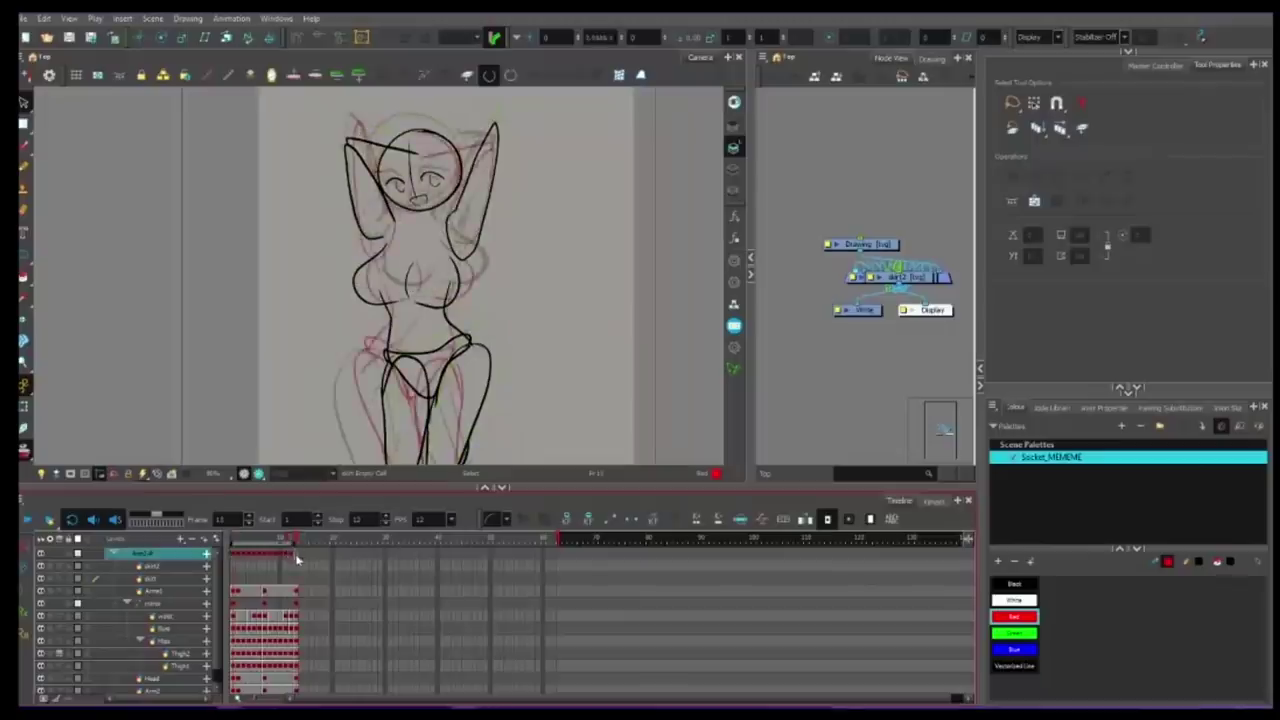
key(ctrl+v)
Sketch the red skirt edge curving off the hip on frames 1 to 4 of the skirt layer.
click(234, 580)
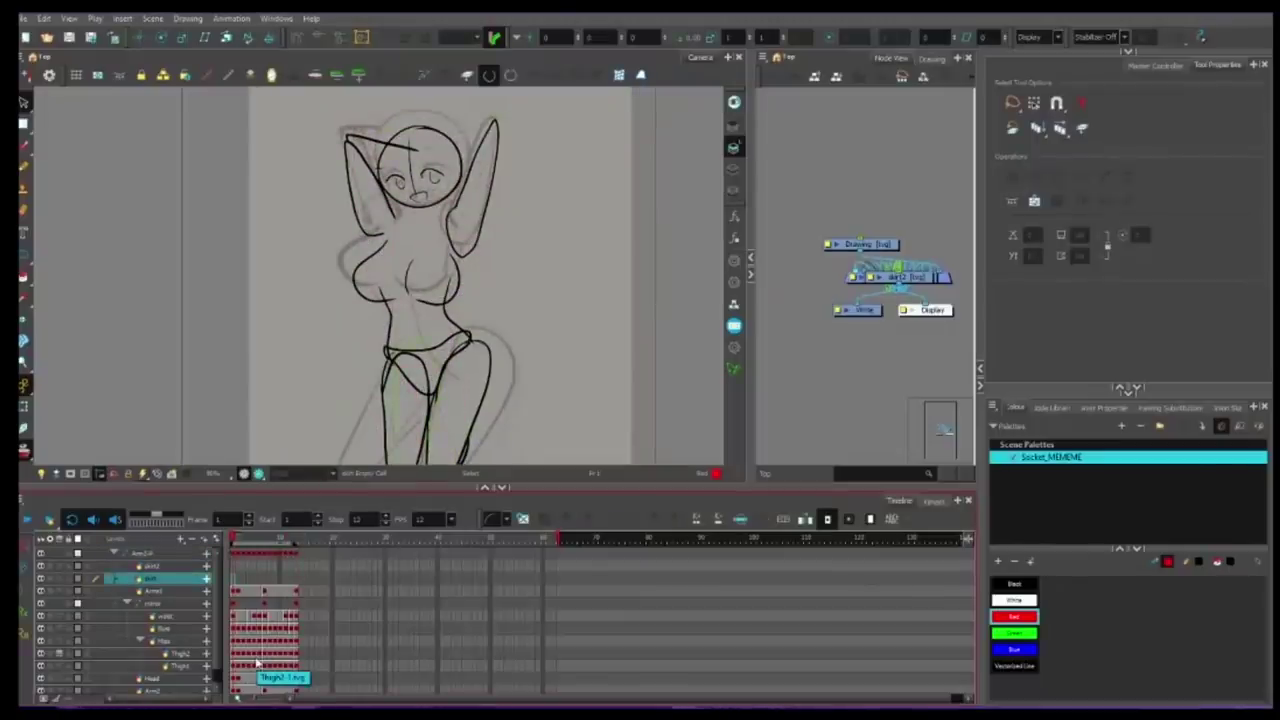
key(alt+b)
key(ctrl+z)
mouse_move(479, 333)
mouse_down()
mouse_move(500, 373)
mouse_move(490, 415)
mouse_up()
key(.)
key(.)
mouse_move(482, 311)
mouse_down()
mouse_move(517, 381)
mouse_move(541, 348)
mouse_up()
key(.)
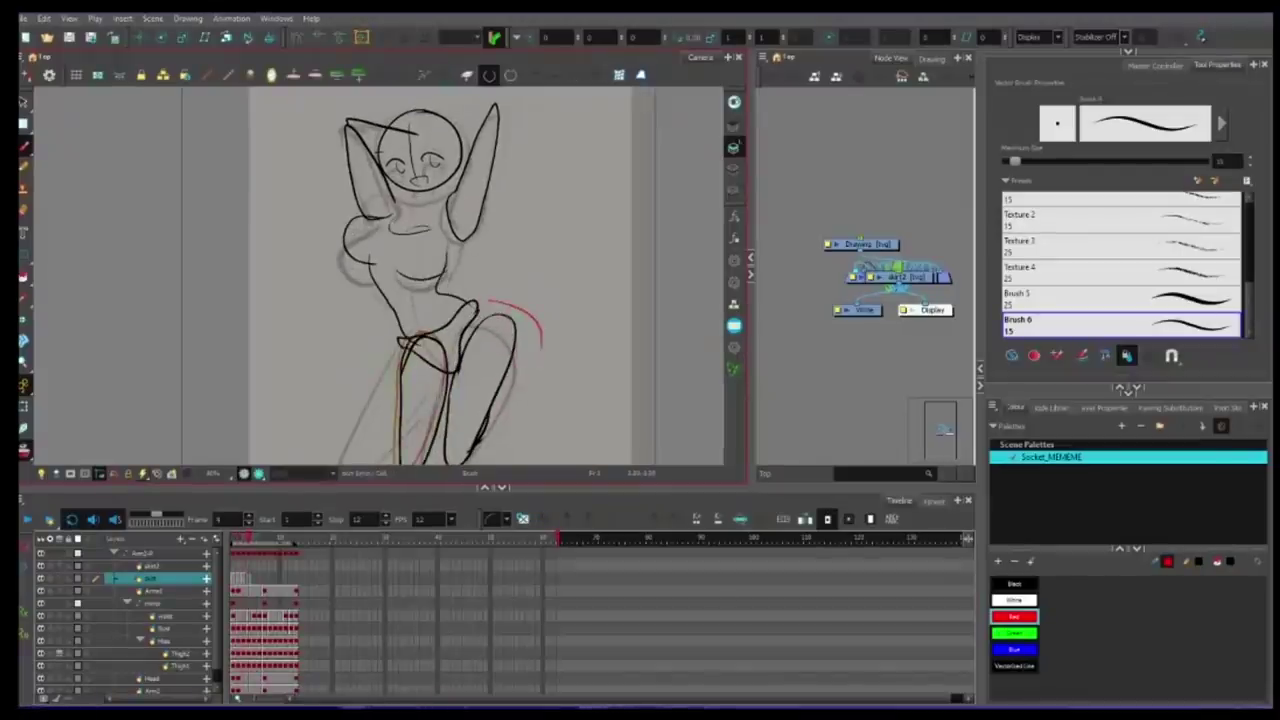
key(ctrl+z)
mouse_move(480, 299)
mouse_down()
mouse_move(548, 327)
mouse_move(539, 362)
mouse_up()
Continue the red skirt edge beside the hip on frames 5 to 8 of the skirt layer.
key(.)
key(ctrl+z)
key(.)
key(.)
mouse_move(462, 346)
mouse_down()
mouse_move(520, 388)
mouse_move(500, 407)
mouse_move(456, 400)
mouse_up()
key(.)
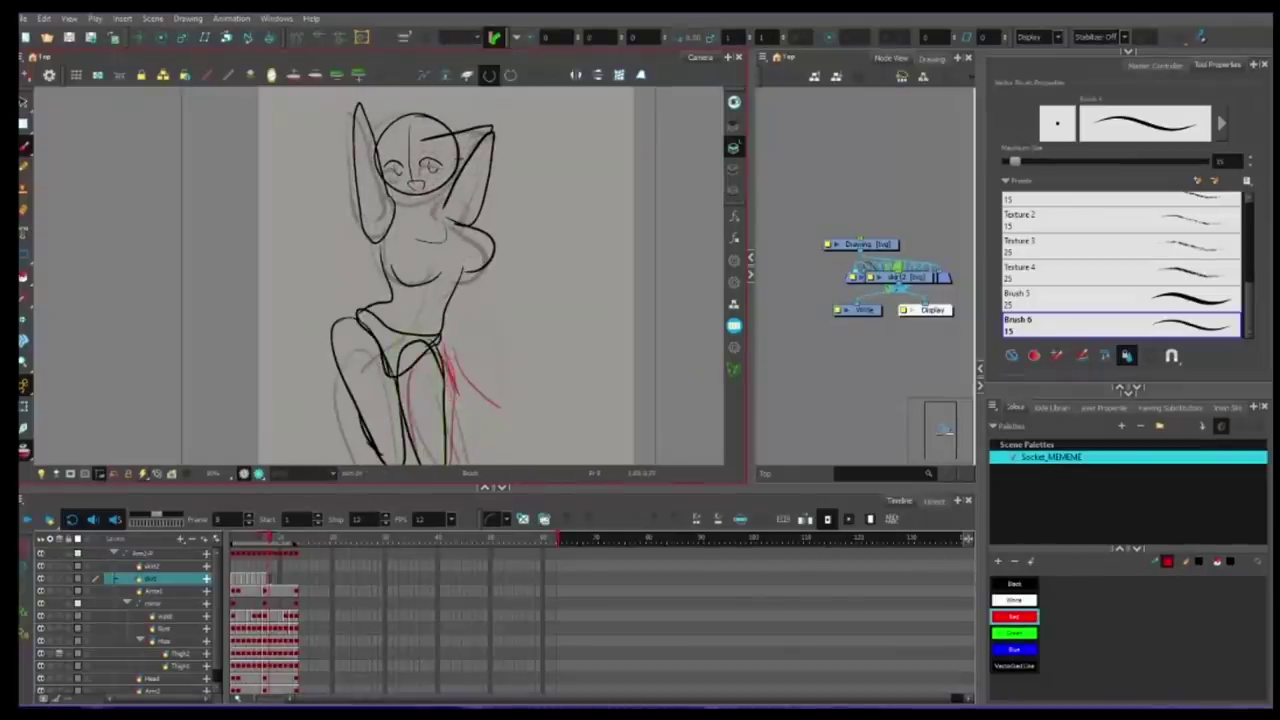
Draw the red skirt edge beside the thigh on frames 9 to 12 of the skirt layer.
key(period)
key(period)
key(.)
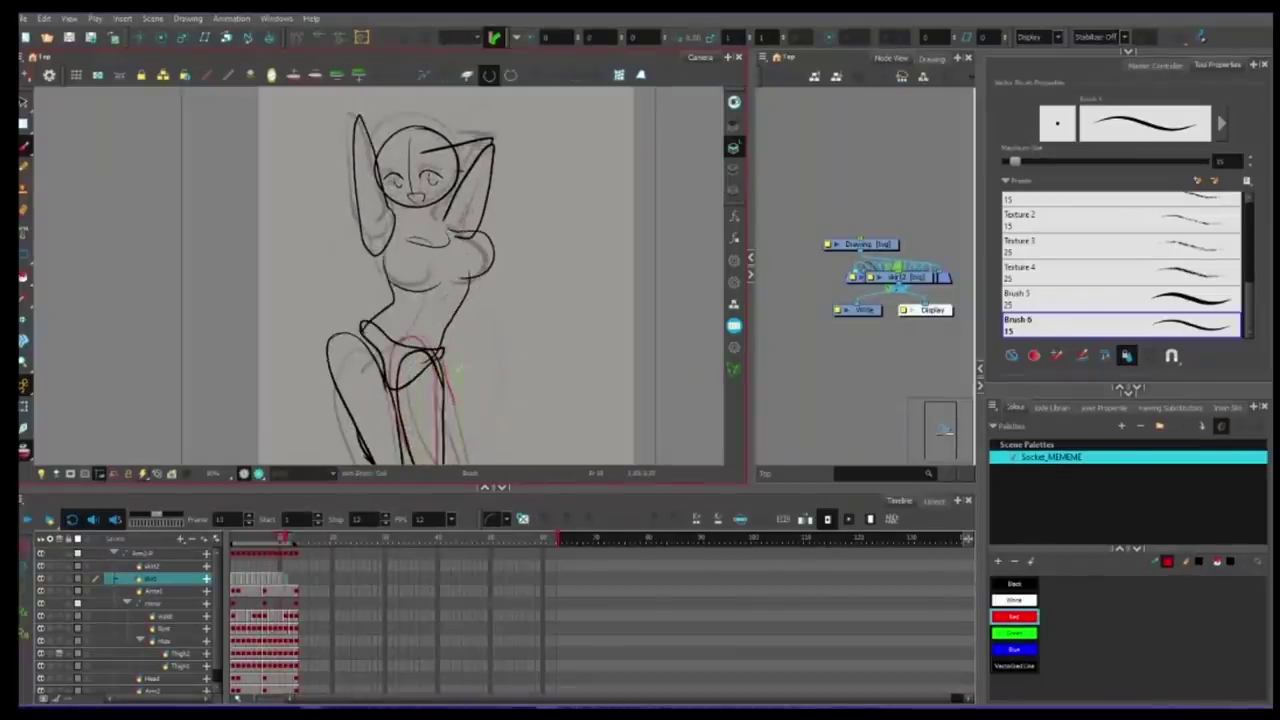
key(.)
drag(445, 361, 450, 415)
key(.)
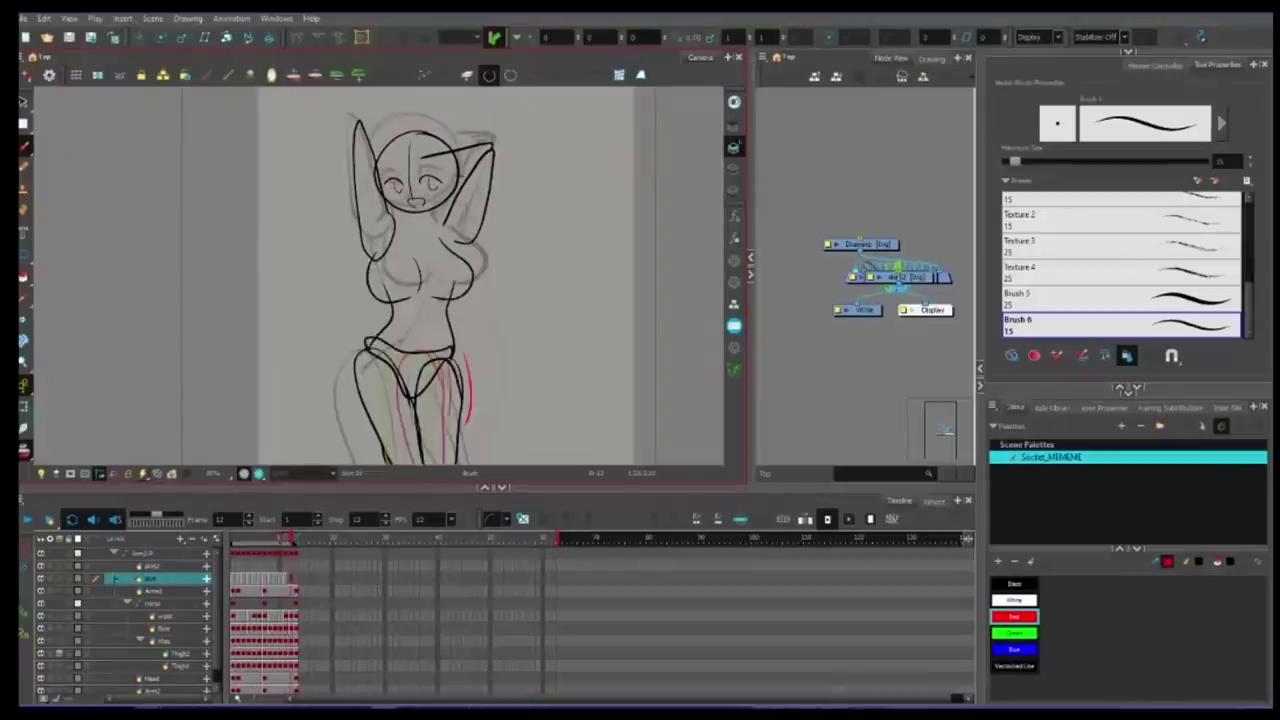
drag(467, 356, 468, 425)
Paste the frame 1 skirt drawing onto frame 13 of the skirt layer and play the loop.
click(297, 580)
key(ctrl+v)
key(.)
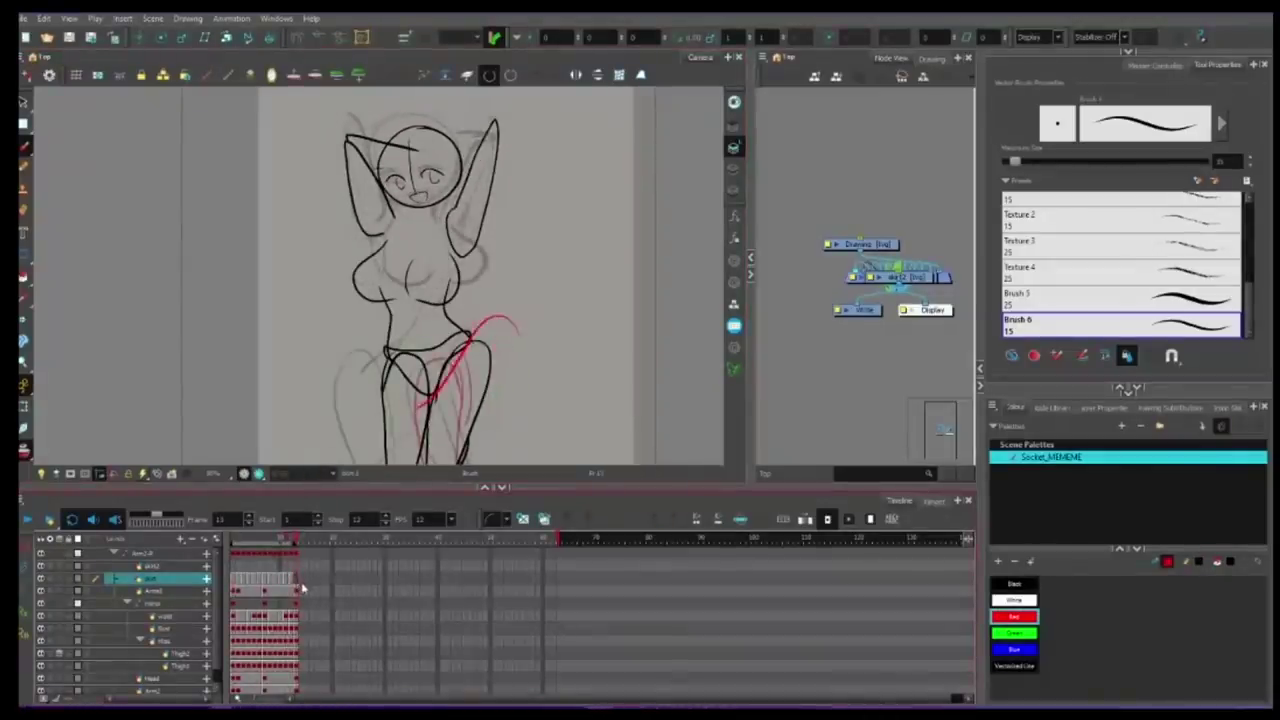
click(32, 521)
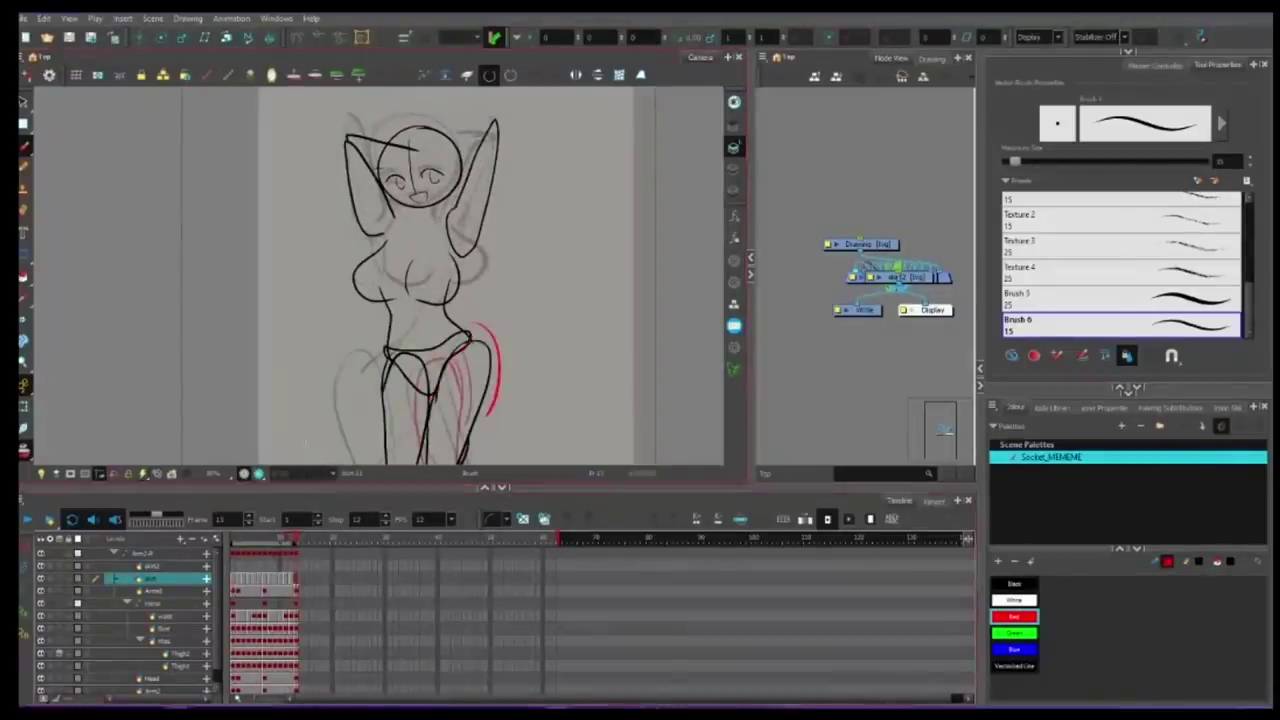
click(32, 521)
Add the skirt's red edge at the opposite hip across the loop's frames and play the animation back.
key(.)
key(.)
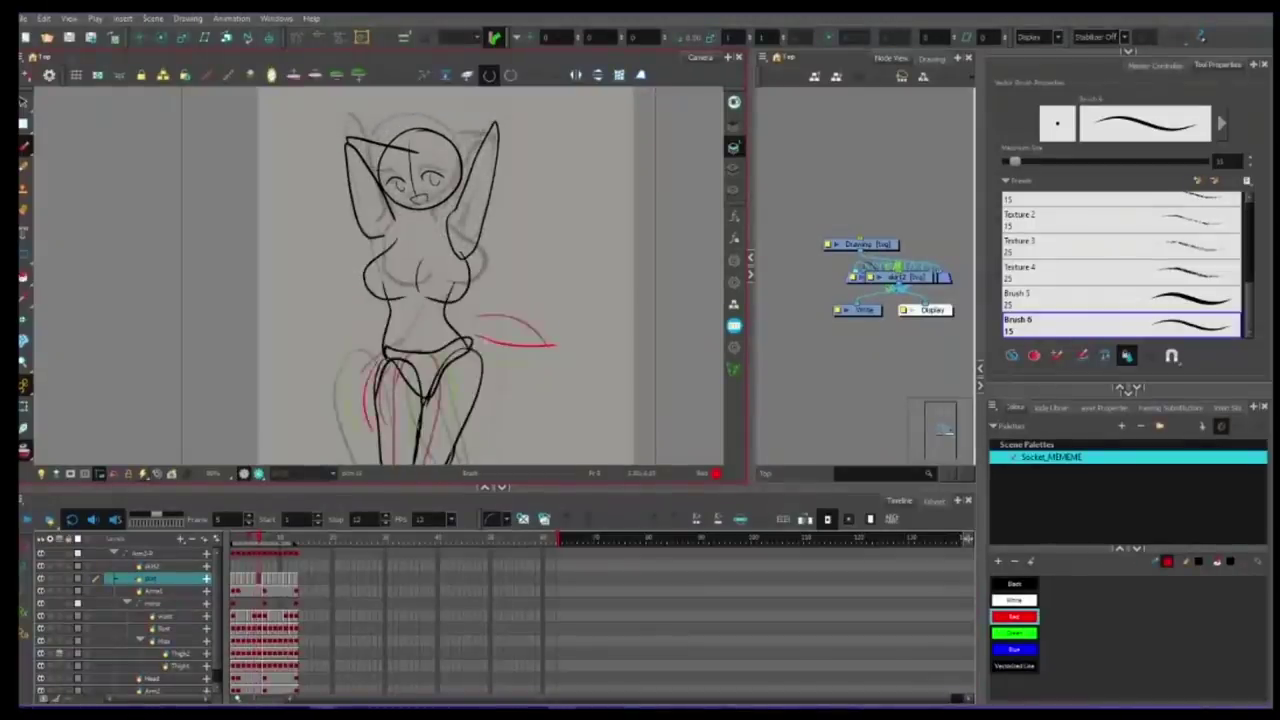
key(period)
key(period)
click(28, 519)
scroll(420, 172, down, 4)
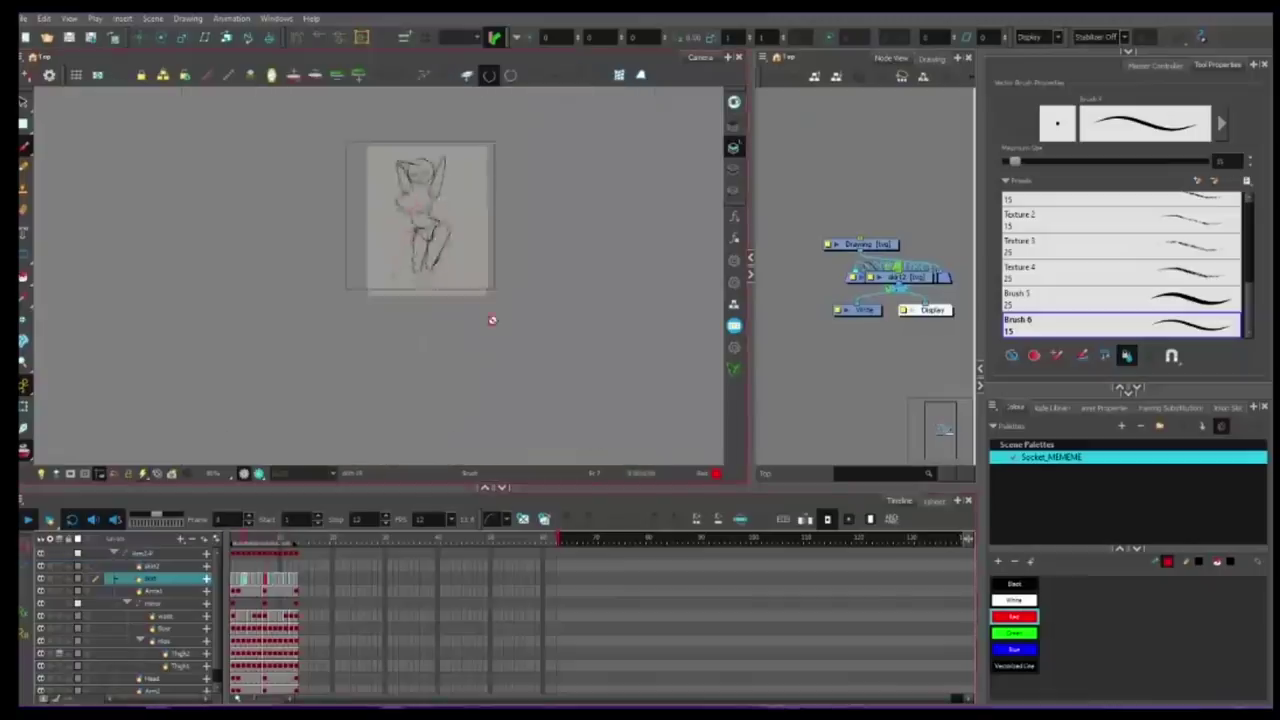
scroll(464, 247, up, 4)
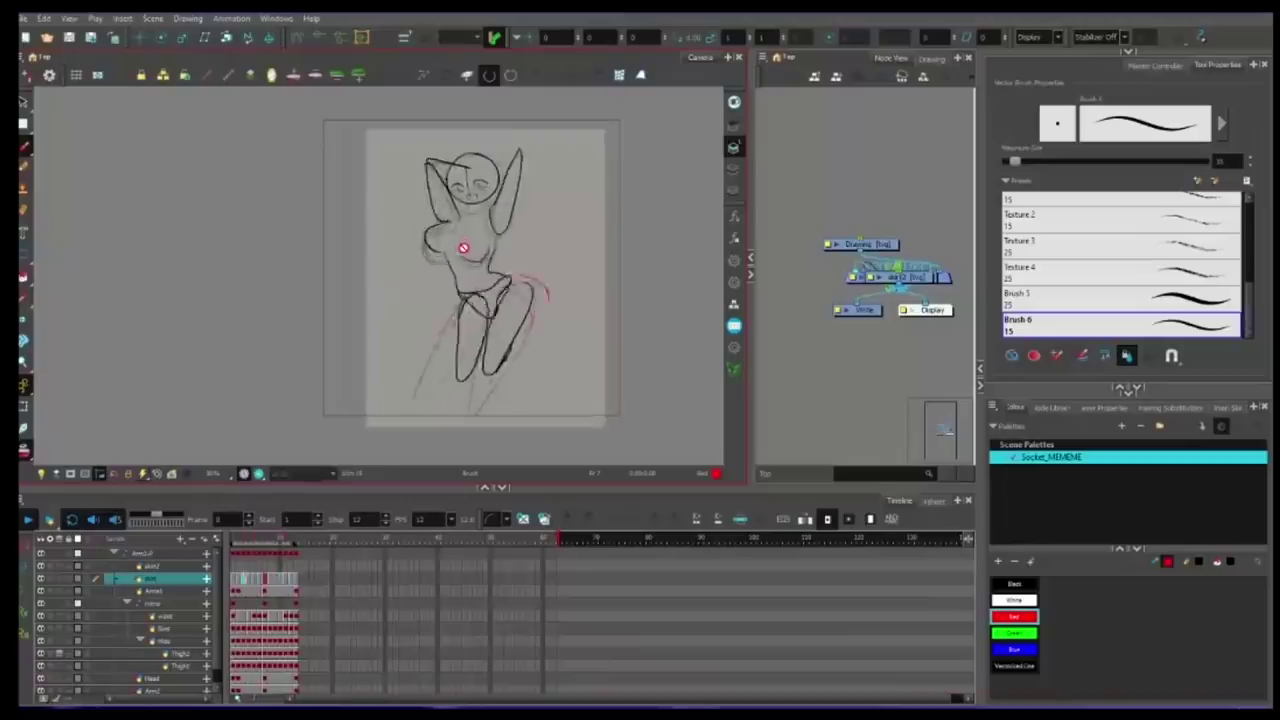
Sketch the skirt's hem in blue across the thighs on frame 1 of the skirt2 layer.
click(234, 566)
key(alt+z)
click(448, 313)
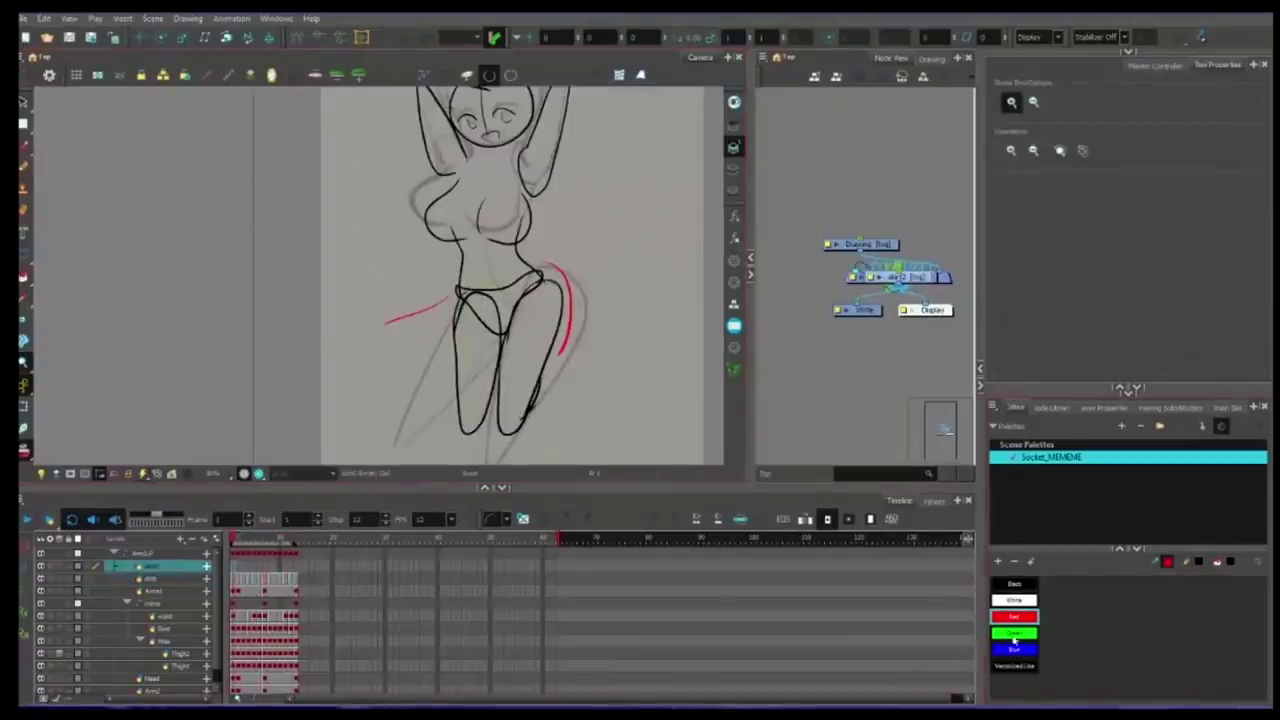
click(1014, 649)
drag(397, 336, 328, 391)
scroll(328, 391, up, 1)
key(alt+b)
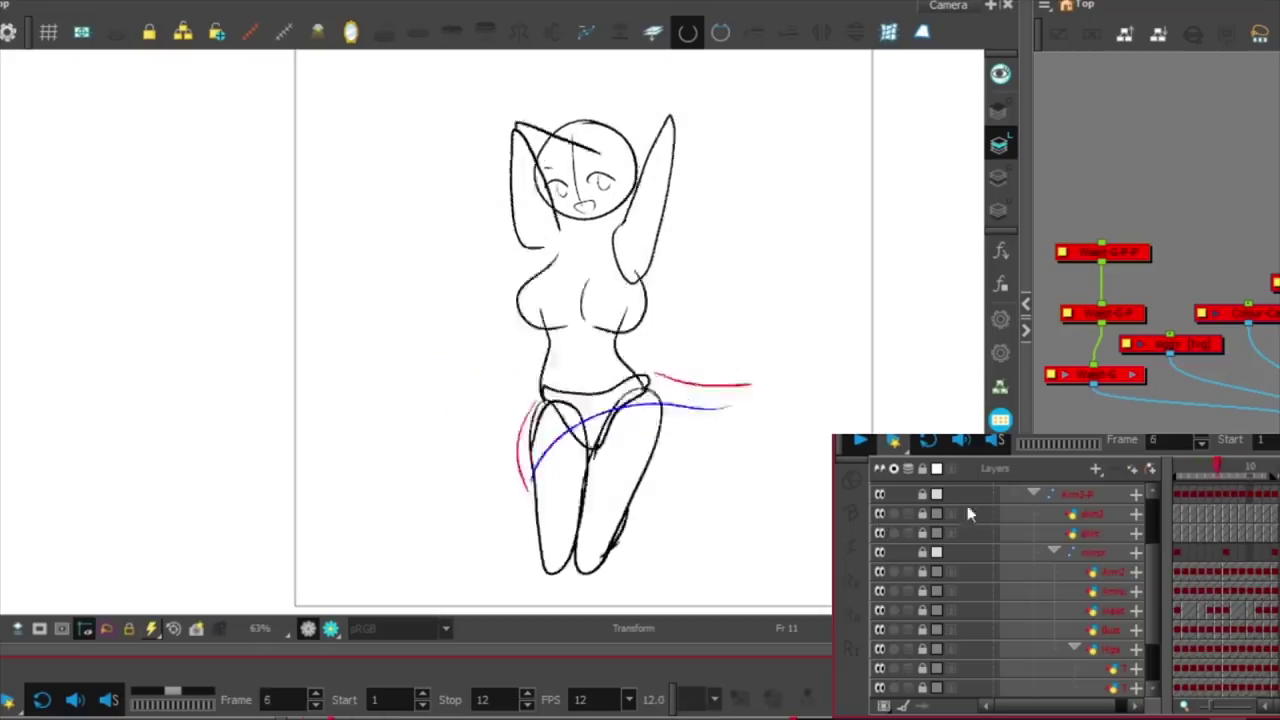
scroll(1008, 515, up, 3)
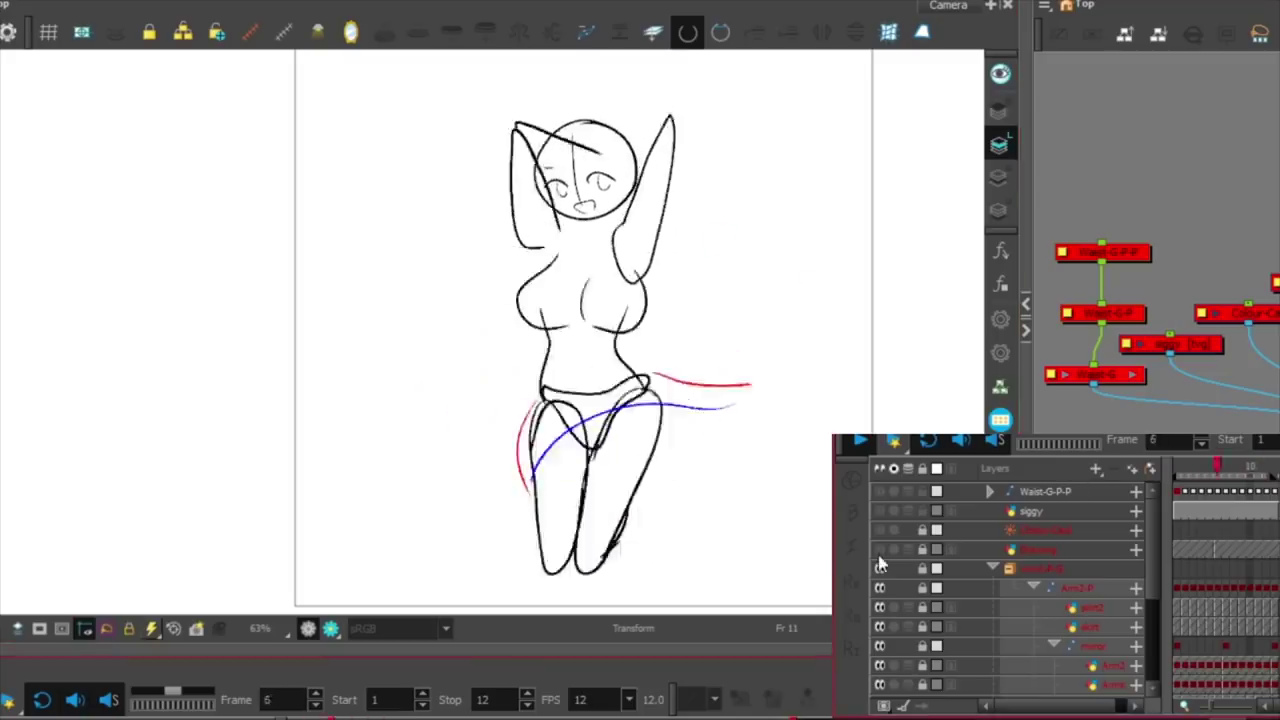
scroll(884, 533, down, 3)
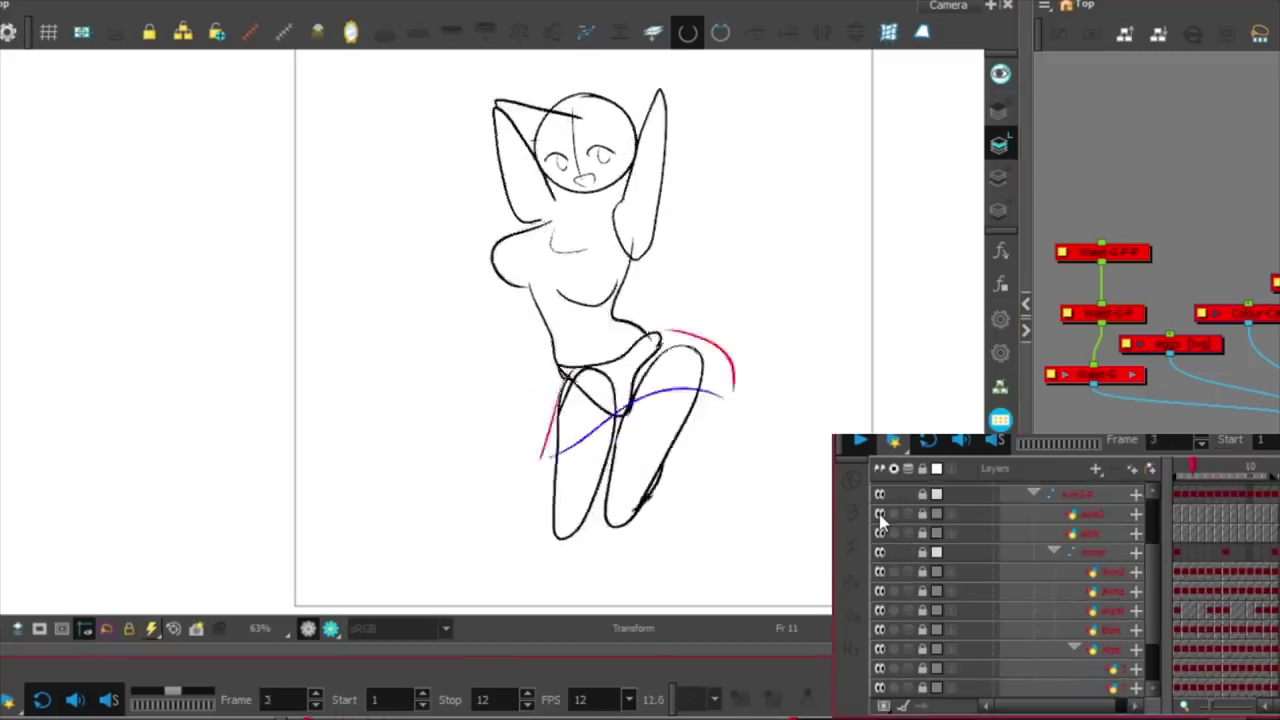
scroll(1003, 518, up, 3)
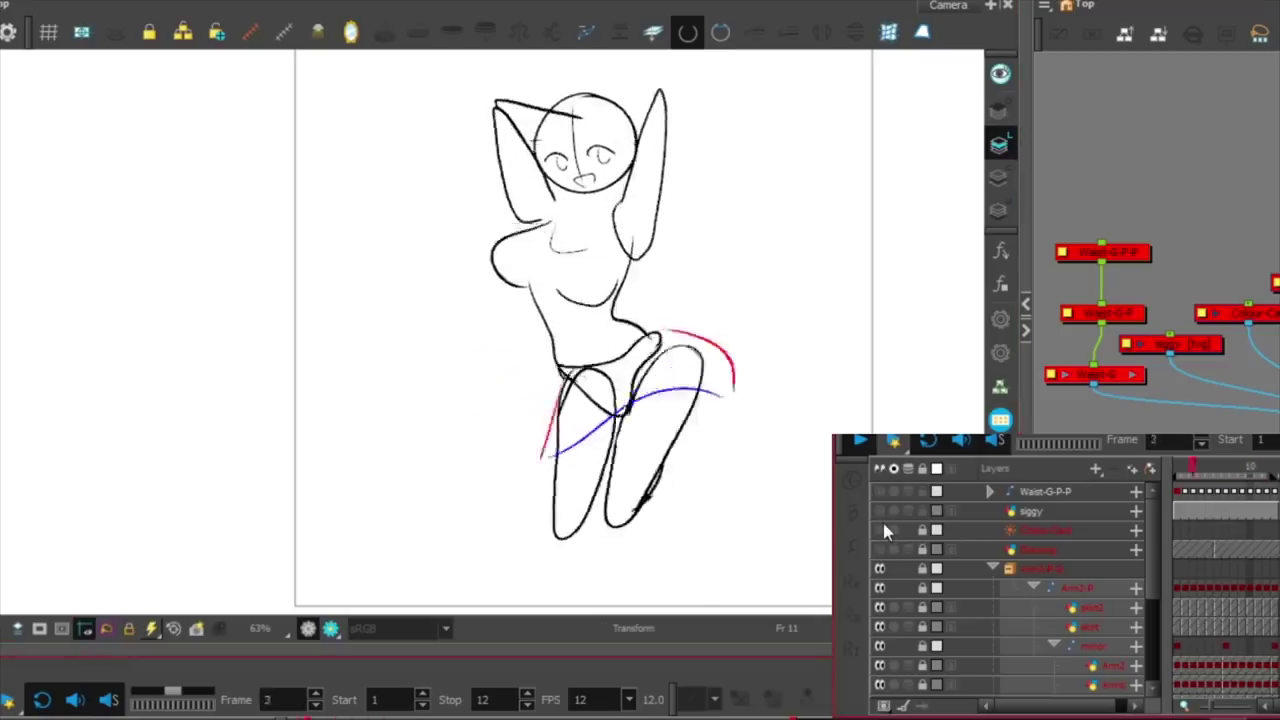
scroll(881, 520, down, 3)
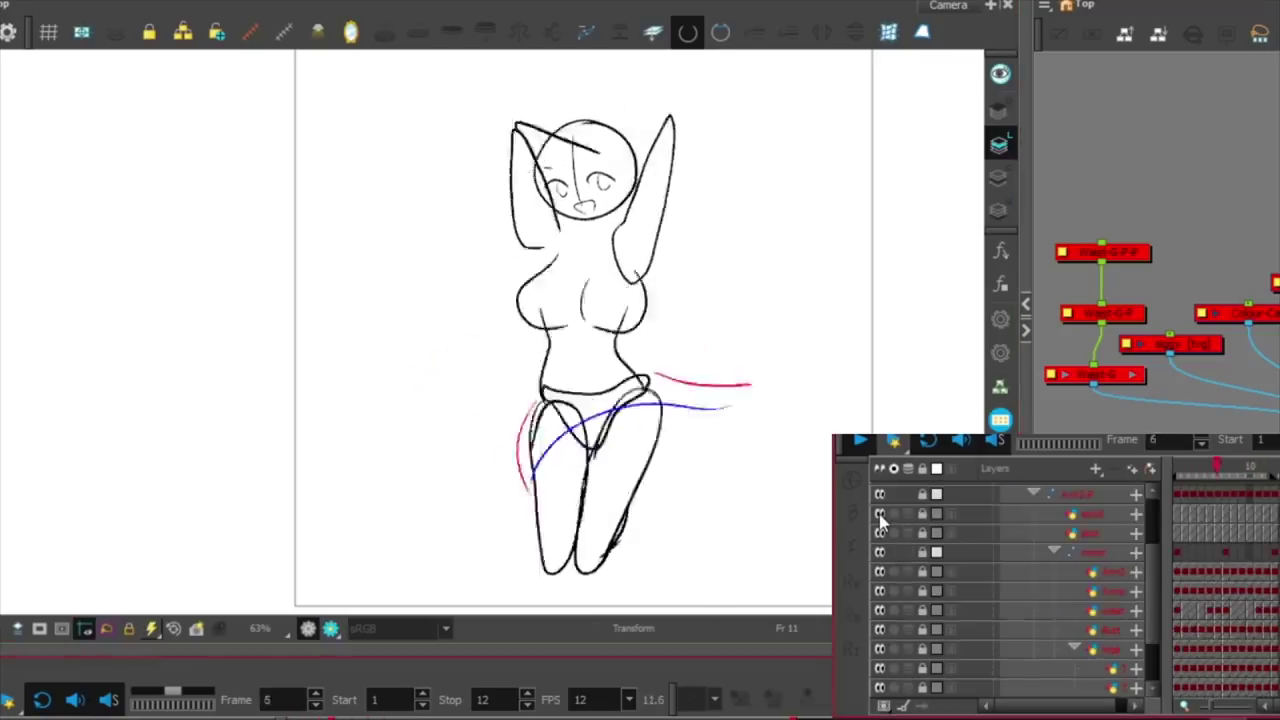
scroll(1008, 515, up, 3)
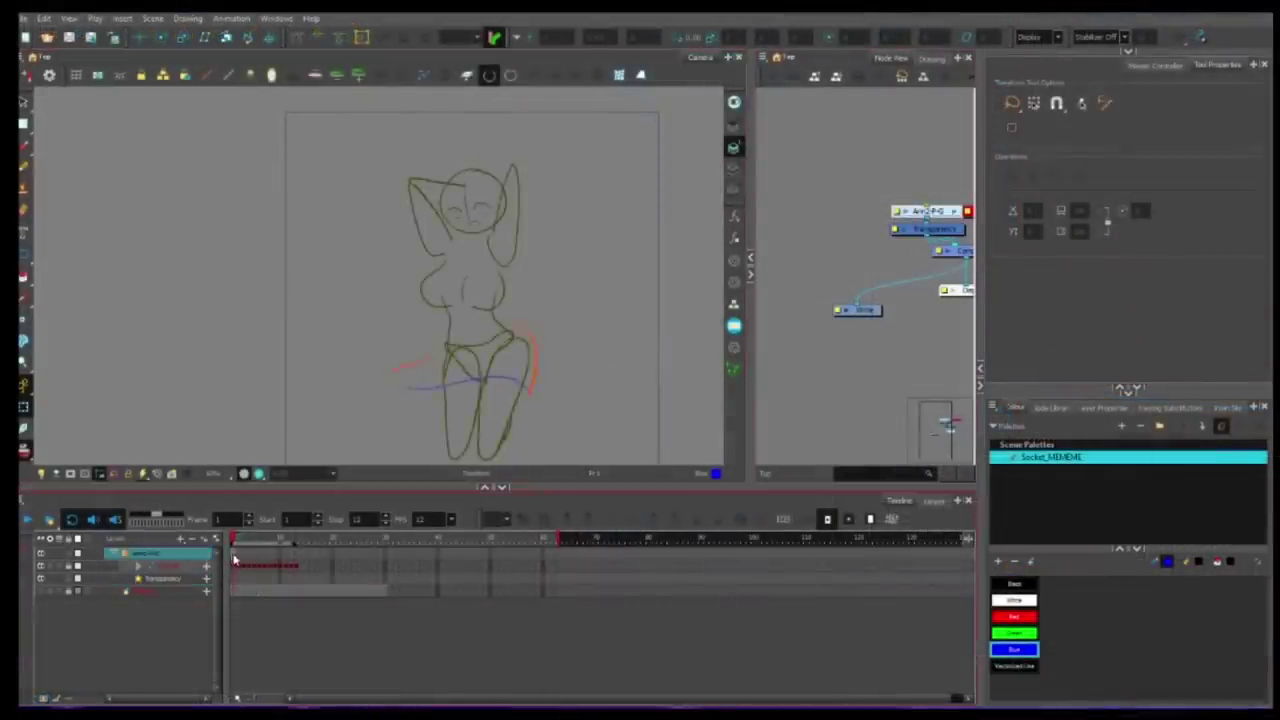
Collapse the rough group and add drawing layers named Head, Thigh1, Thigh2, Torso and Bust.
click(125, 562)
click(205, 544)
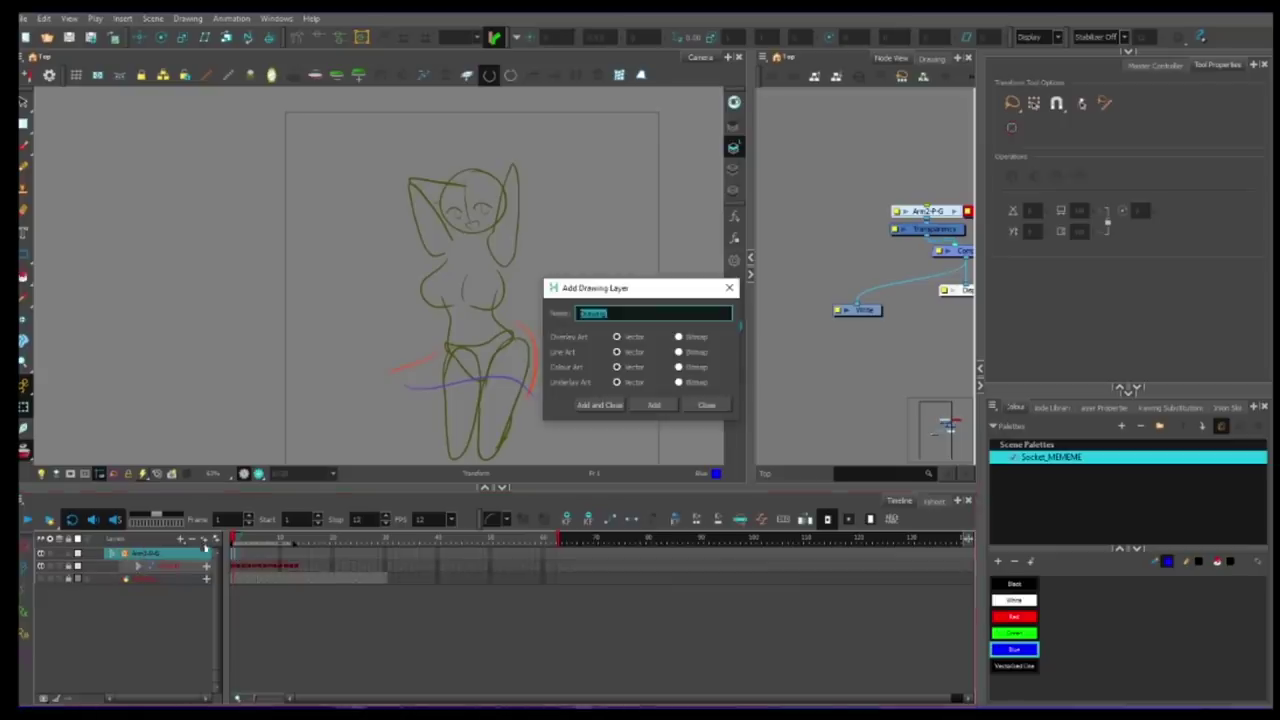
text(Head)
key(Return)
text(Thigh1)
key(Return)
text(Thigh2)
key(Return)
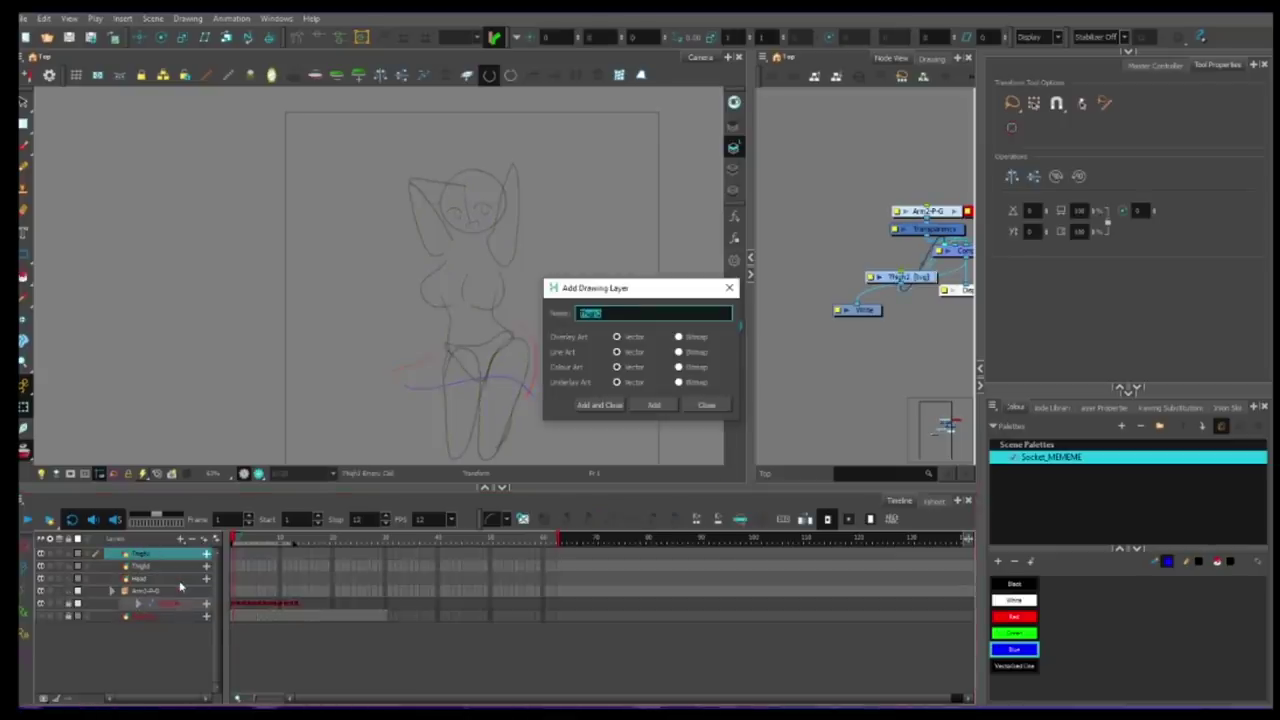
text(Torso)
key(Return)
text(Bust)
key(Return)
Add drawing layers named Shoulder1, Shoulder2, Arm1, Arm2, Face, Pelvis and Waist.
text(Ar)
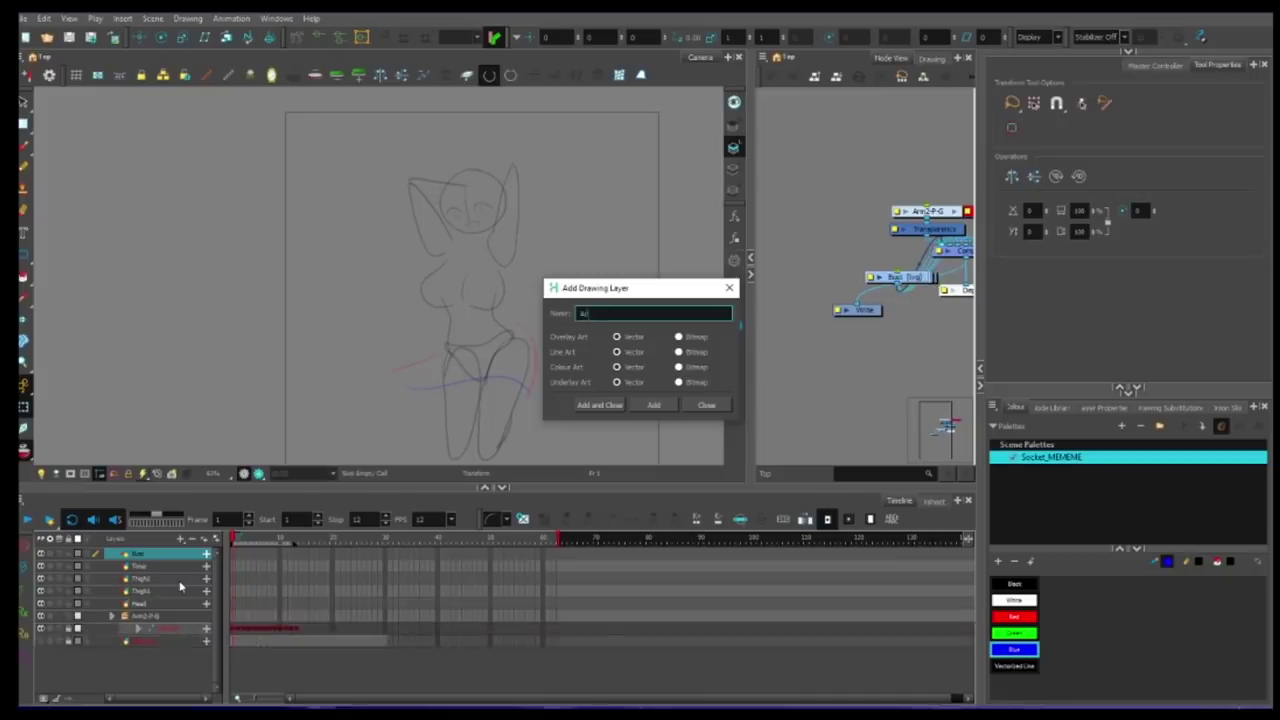
text(1)
key(Return)
text(Shoulder2)
key(Return)
text(Arm1)
key(Return)
text(Arm2)
key(Return)
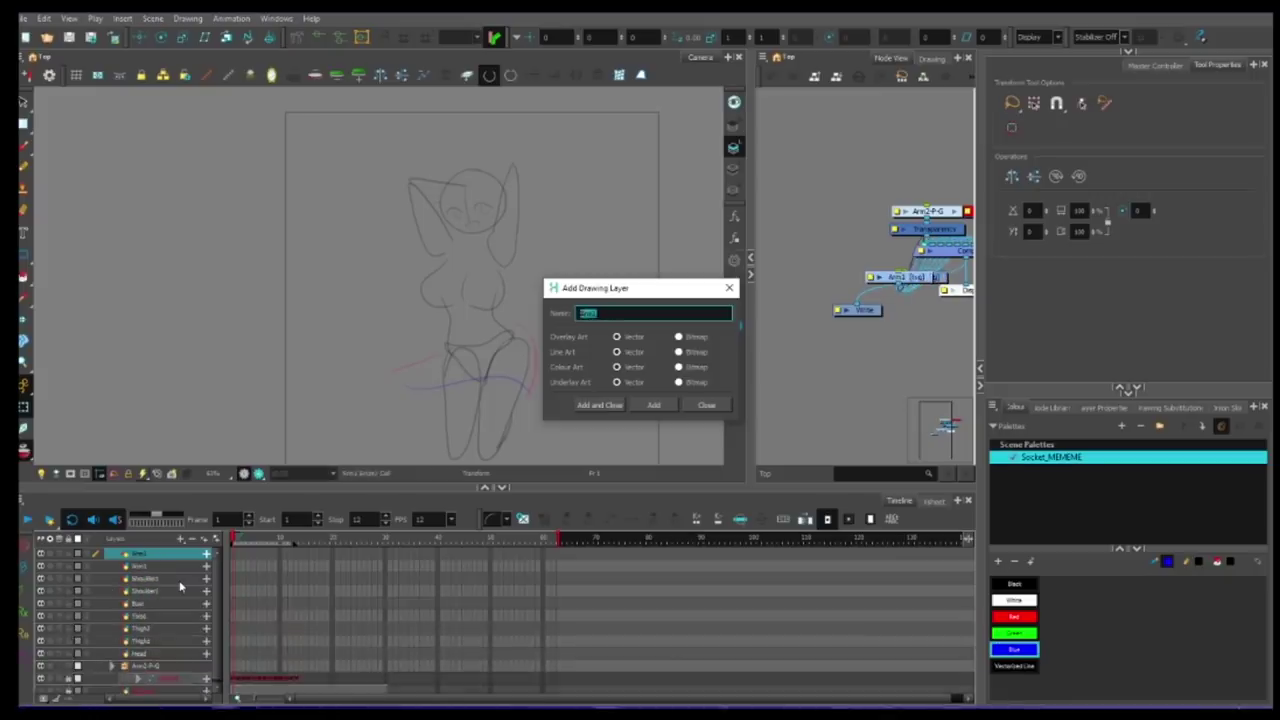
text(Pelvis)
key(Return)
key(Escape)
Group all the new body-part layers from Waist down to Head.
scroll(181, 640, down, 3)
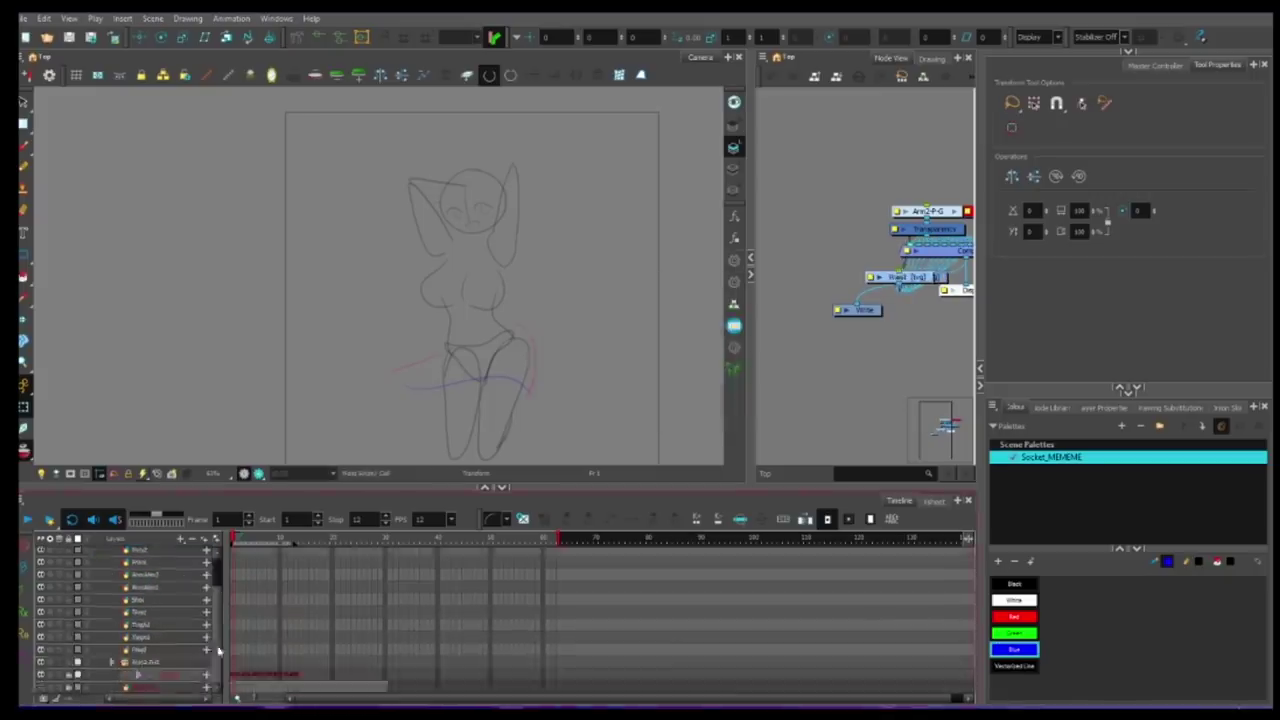
shift+click(180, 651)
key(ctrl+g)
Draw the black bust outline over the rough pose on frame 4 of the Bust layer with the Pencil tool.
click(180, 655)
key(alt+z)
click(440, 297)
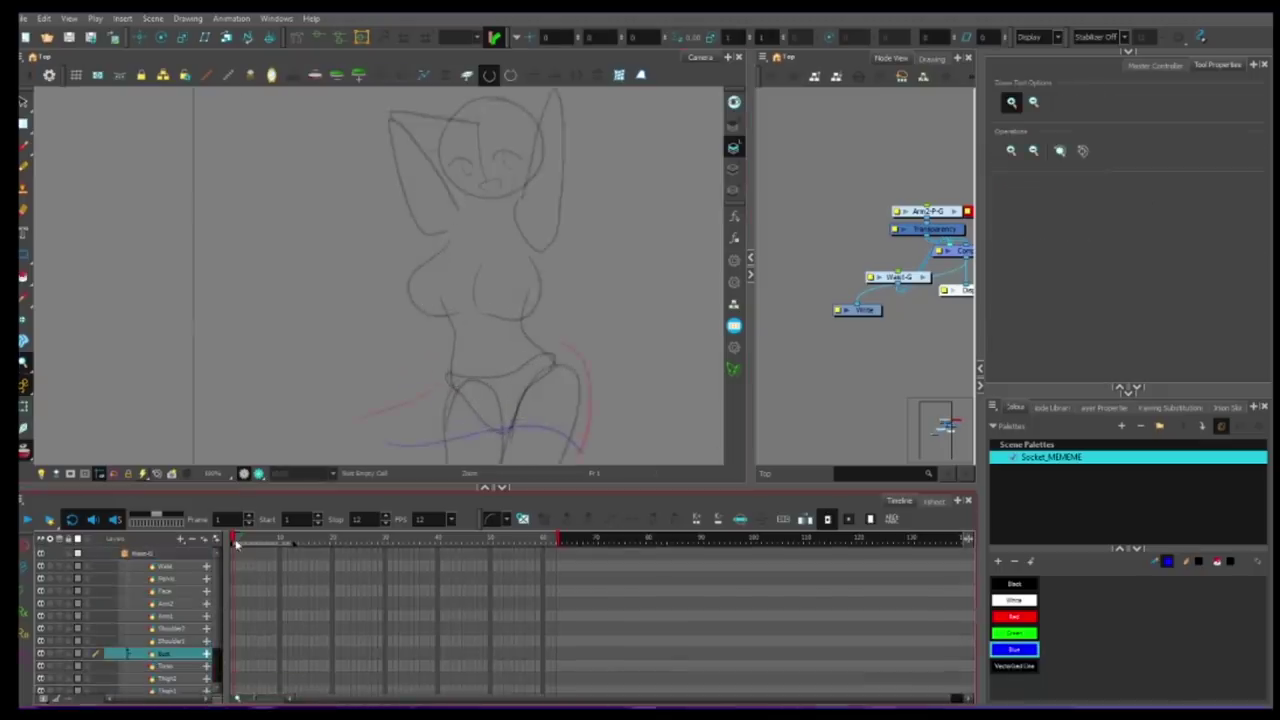
drag(237, 545, 250, 545)
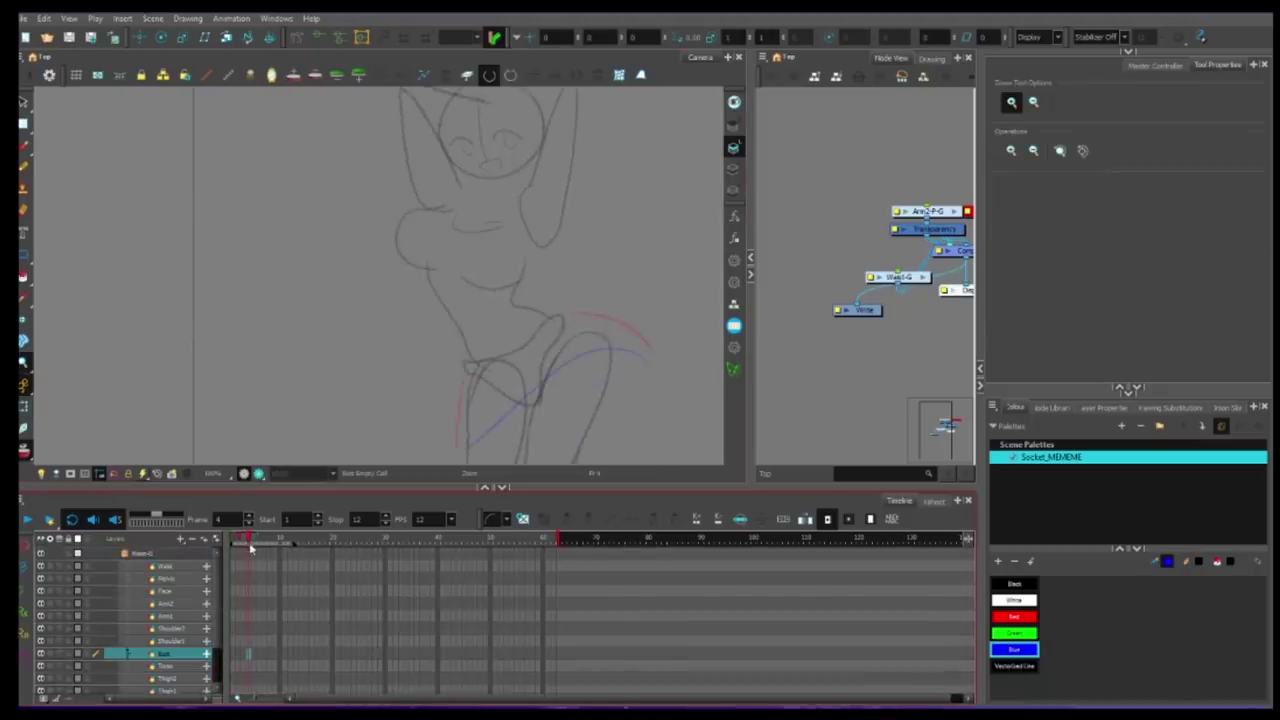
click(477, 300)
key(alt+slash)
drag(490, 275, 468, 367)
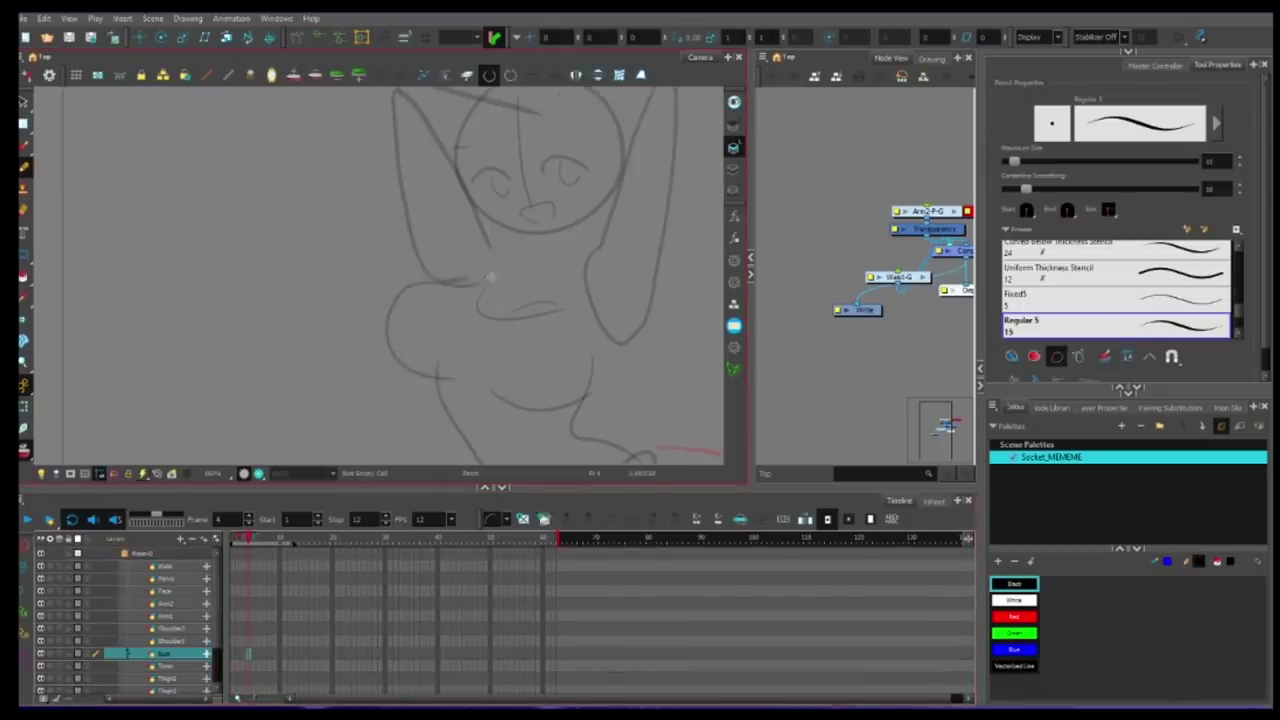
drag(490, 277, 482, 372)
key(ctrl+z)
mouse_move(496, 269)
mouse_down()
mouse_move(486, 375)
mouse_move(480, 362)
mouse_up()
key(ctrl+z)
key(ctrl+z)
drag(480, 375, 523, 404)
Select all the bust strokes and adjust their maximum line size.
key(alt+s)
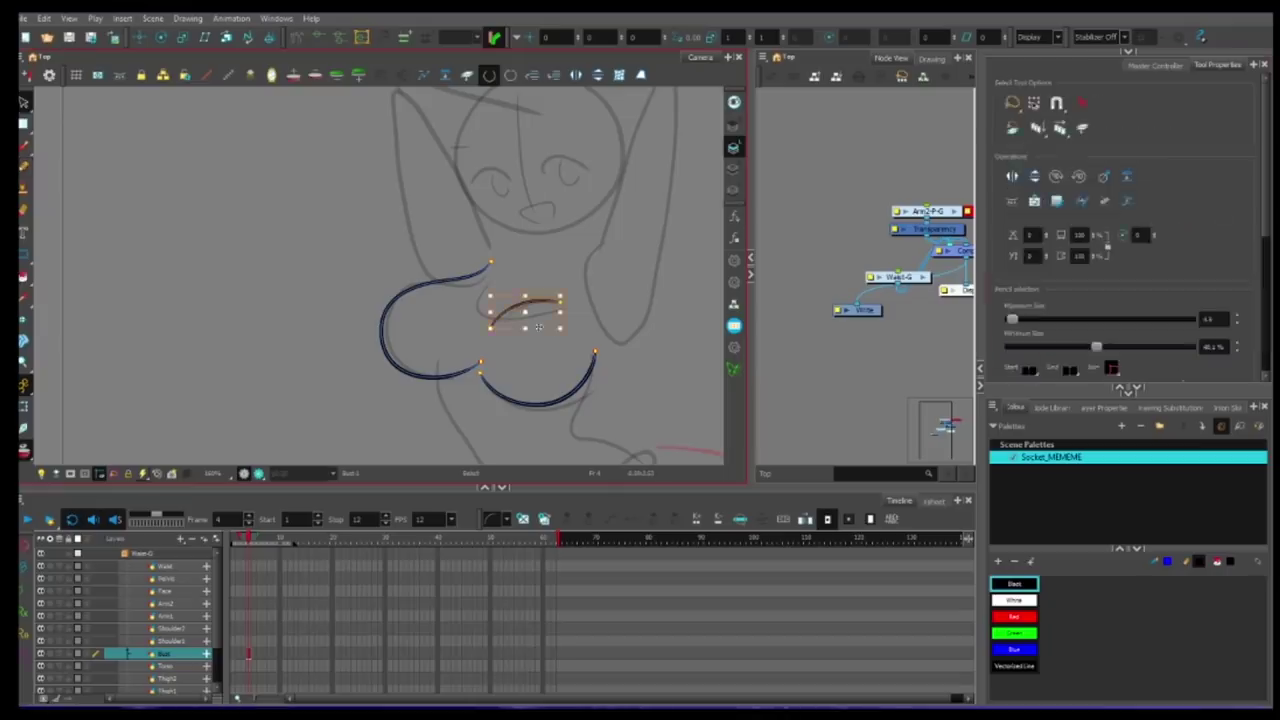
key(ctrl+a)
click(1235, 323)
Refine the bust linework and reshape the neckline curve with the Contour Editor.
key(alt+slash)
key(alt+e)
key(alt+s)
mouse_move(480, 362)
mouse_down()
mouse_move(455, 376)
mouse_move(514, 404)
mouse_move(455, 469)
mouse_up()
key(alt+slash)
key(2)
key(alt+q)
click(500, 350)
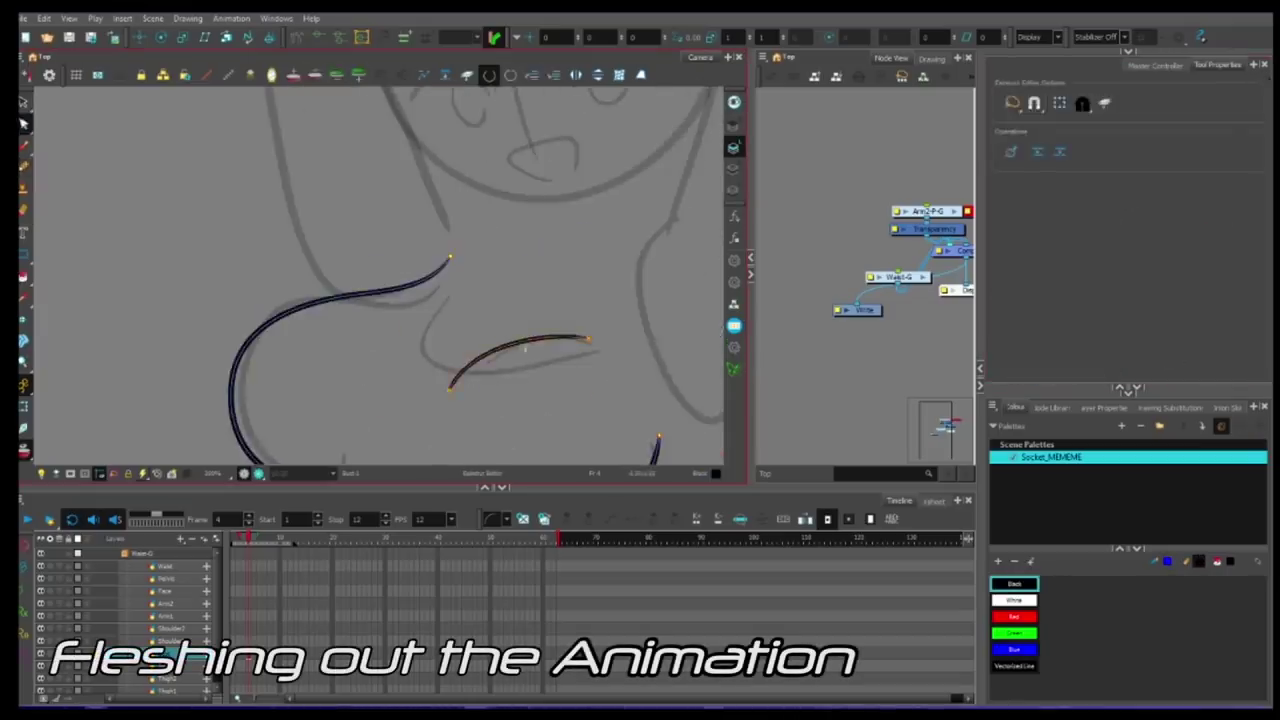
Draw the outlines of one sleeve and its raised arm on frame 4 of the Shoulder1 layer.
key(alt+z)
key(1)
drag(523, 391, 500, 277)
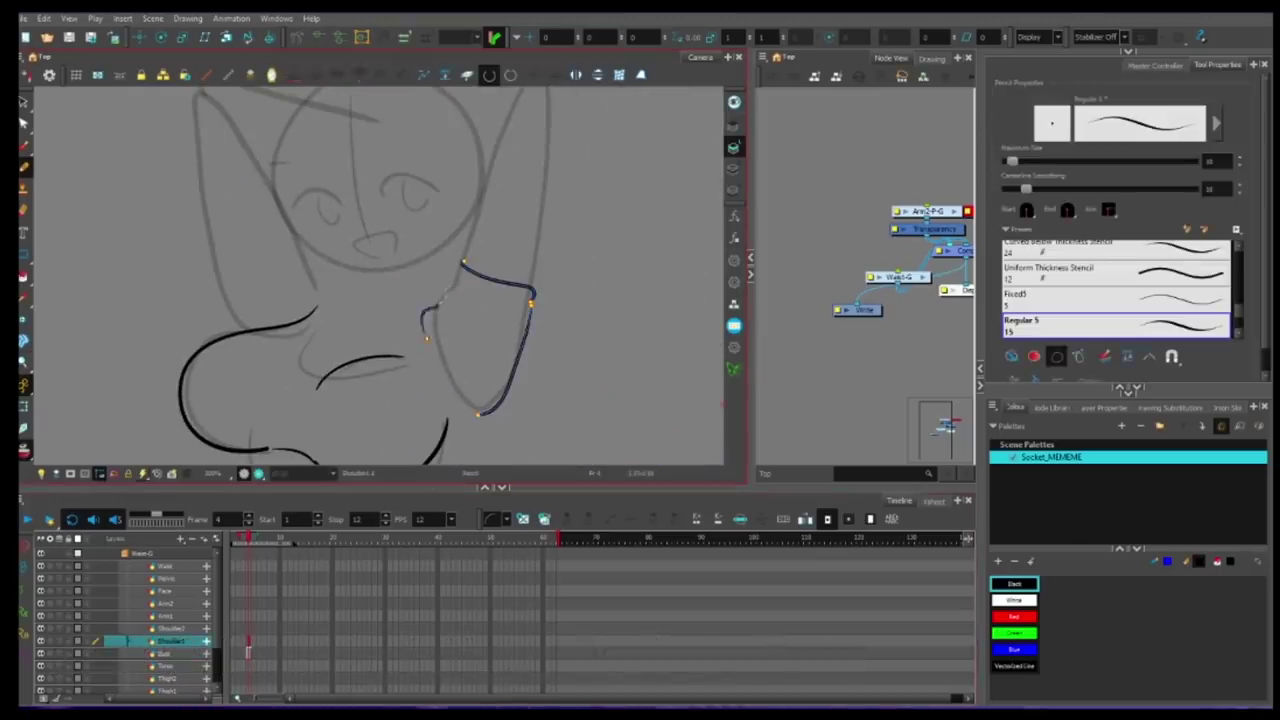
drag(487, 226, 455, 328)
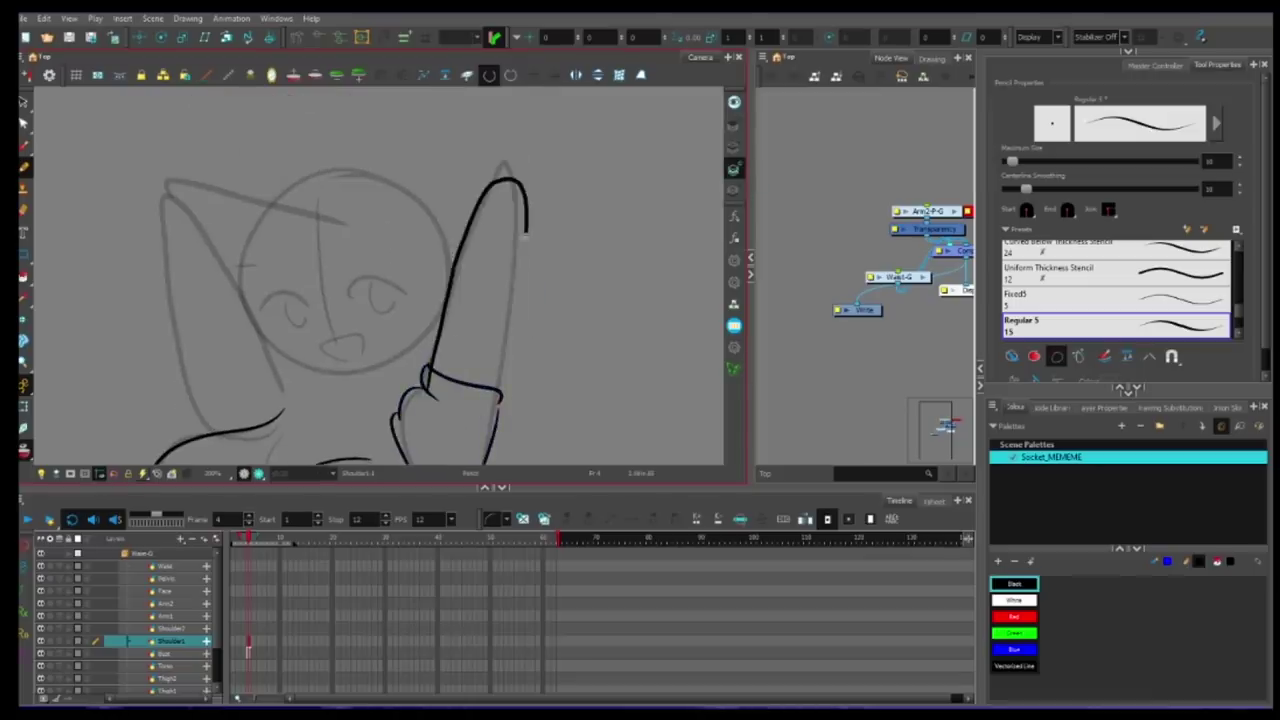
drag(524, 237, 429, 390)
Parent Arm1 to Shoulder1, Arm2 to Shoulder2, and Thigh1 and Thigh2 to Pelvis.
drag(168, 616, 177, 642)
mouse_move(170, 604)
mouse_down()
mouse_move(217, 645)
mouse_move(217, 623)
mouse_move(217, 640)
mouse_move(168, 553)
mouse_up()
click(186, 637)
shift+click(186, 648)
click(204, 540)
key(Escape)
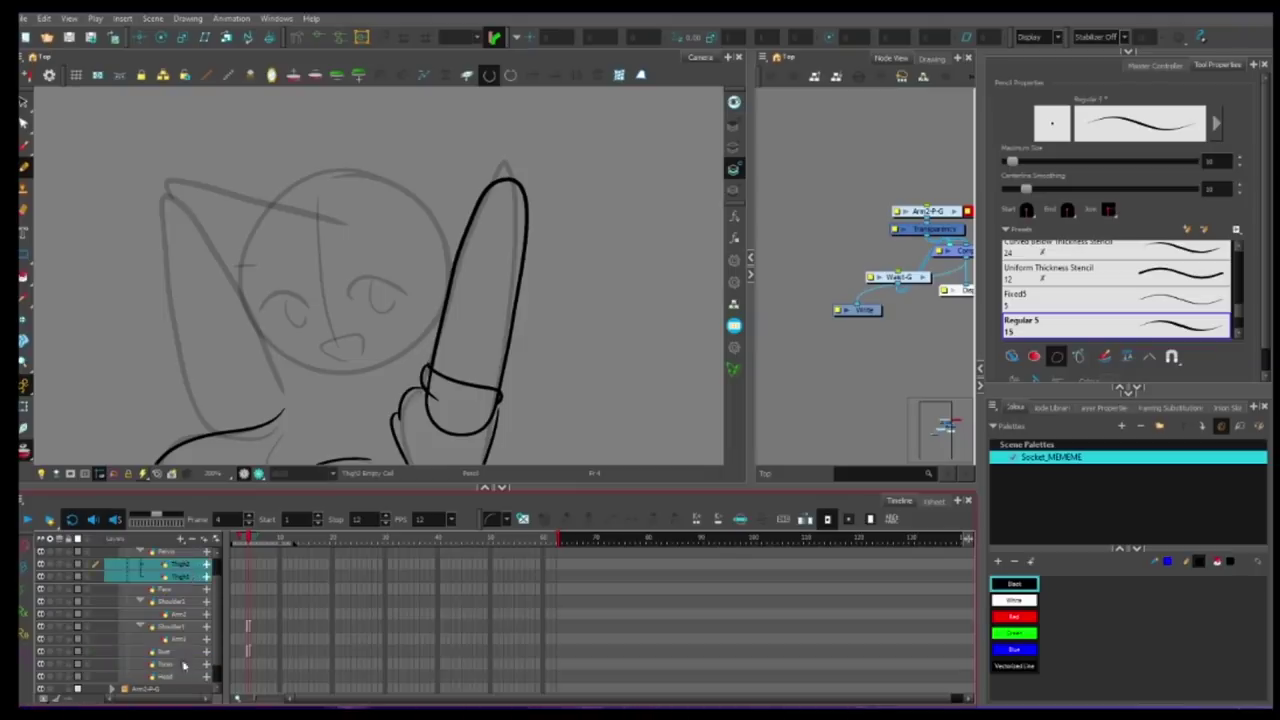
Parent Bust to Torso and turn on Animate Using Animation Tools for all the body-part layers.
click(172, 664)
key(ctrl+a)
double_click(170, 652)
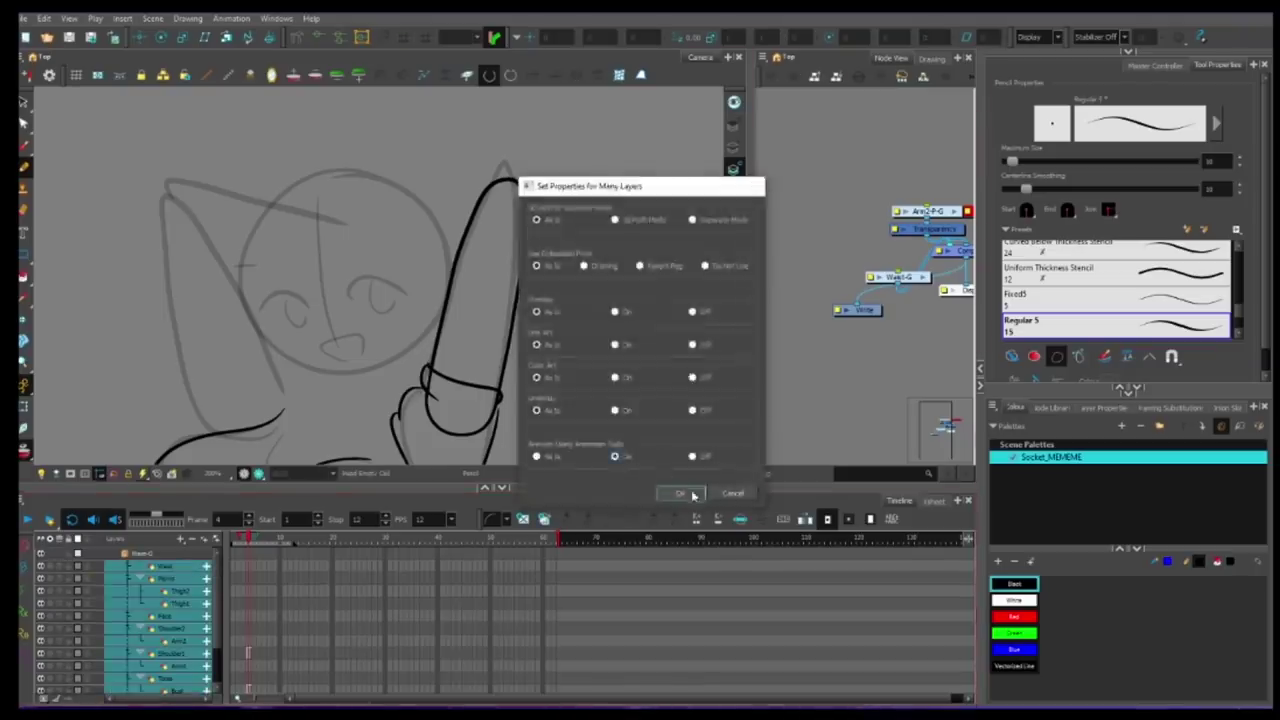
key(Escape)
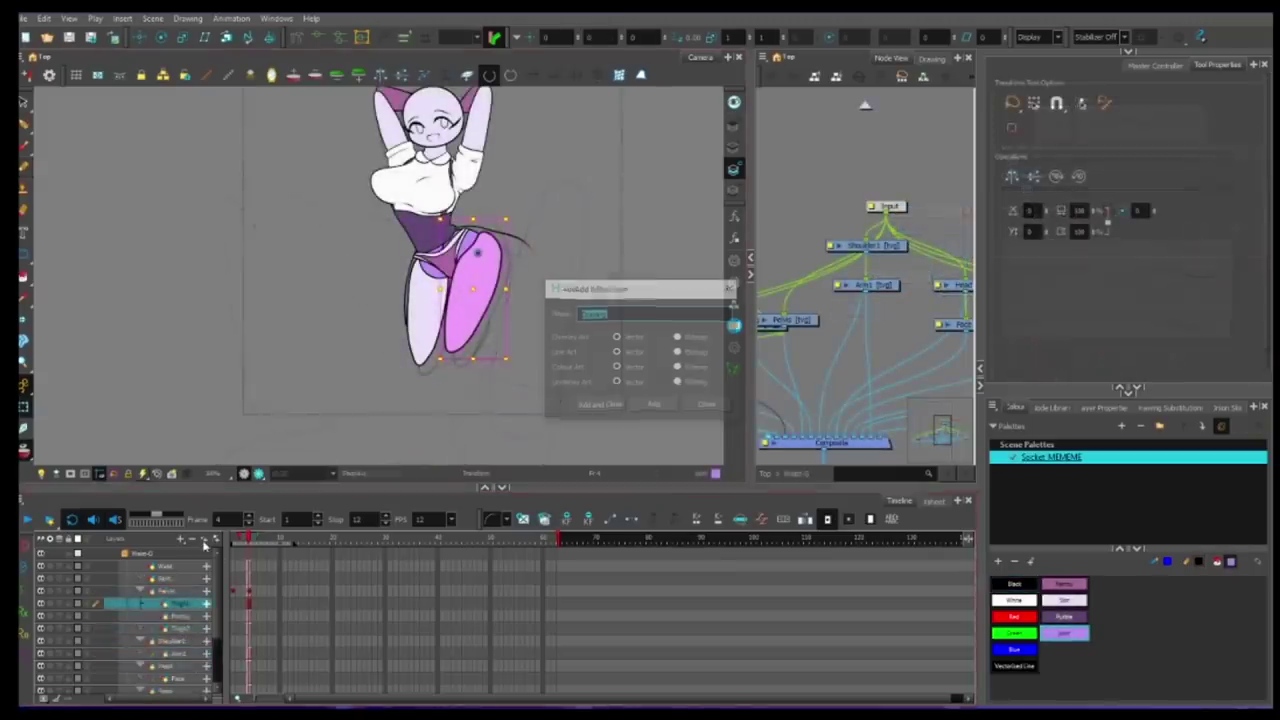
Add a drawing layer named Leg1 under the thigh, then outline the lower leg and fill it with the Skin colour.
key(Return)
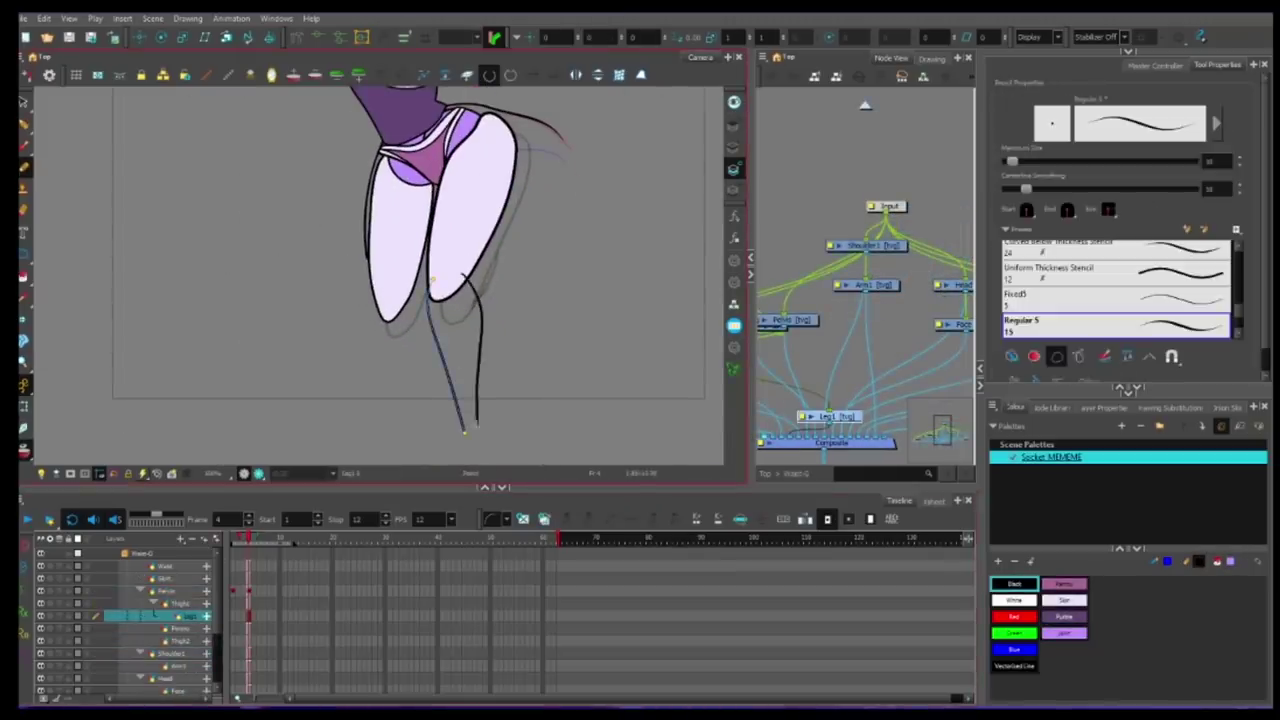
scroll(474, 410, up, 2)
key(alt+s)
click(416, 340)
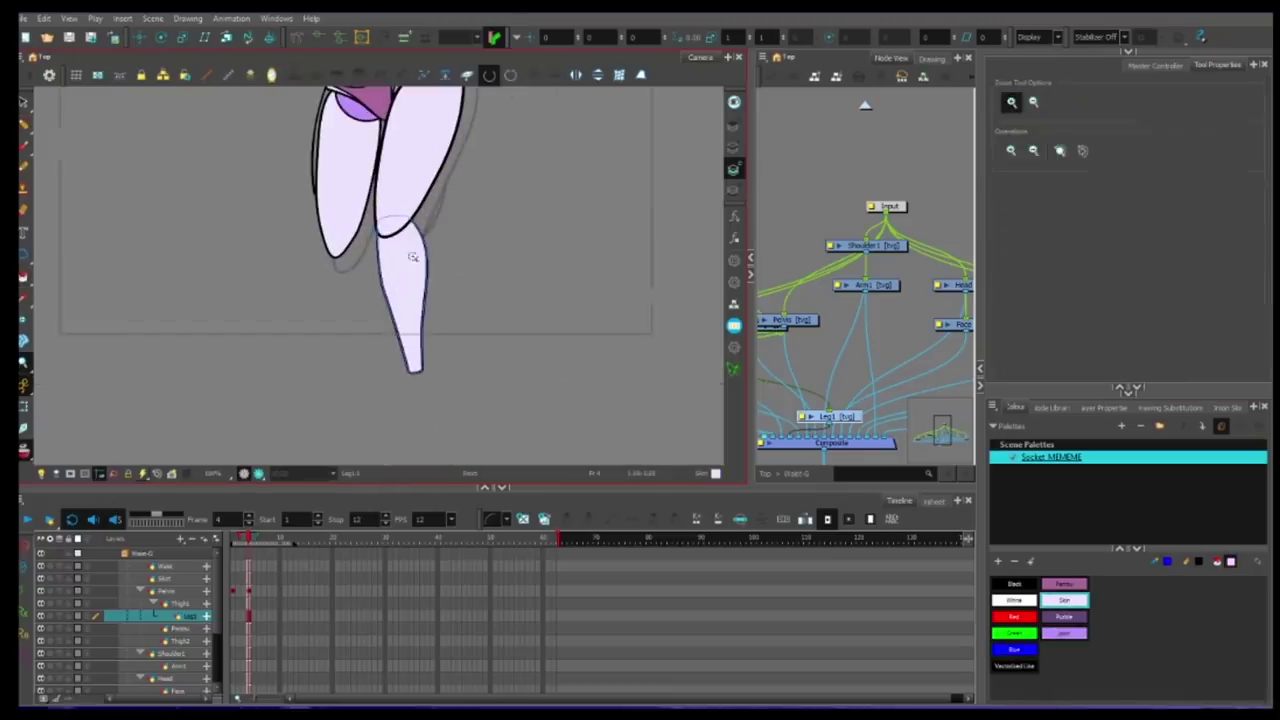
Duplicate the Leg1 lower leg as a separate layer named Leg2 and place the copy under the other thigh.
key(alt+s)
click(409, 260)
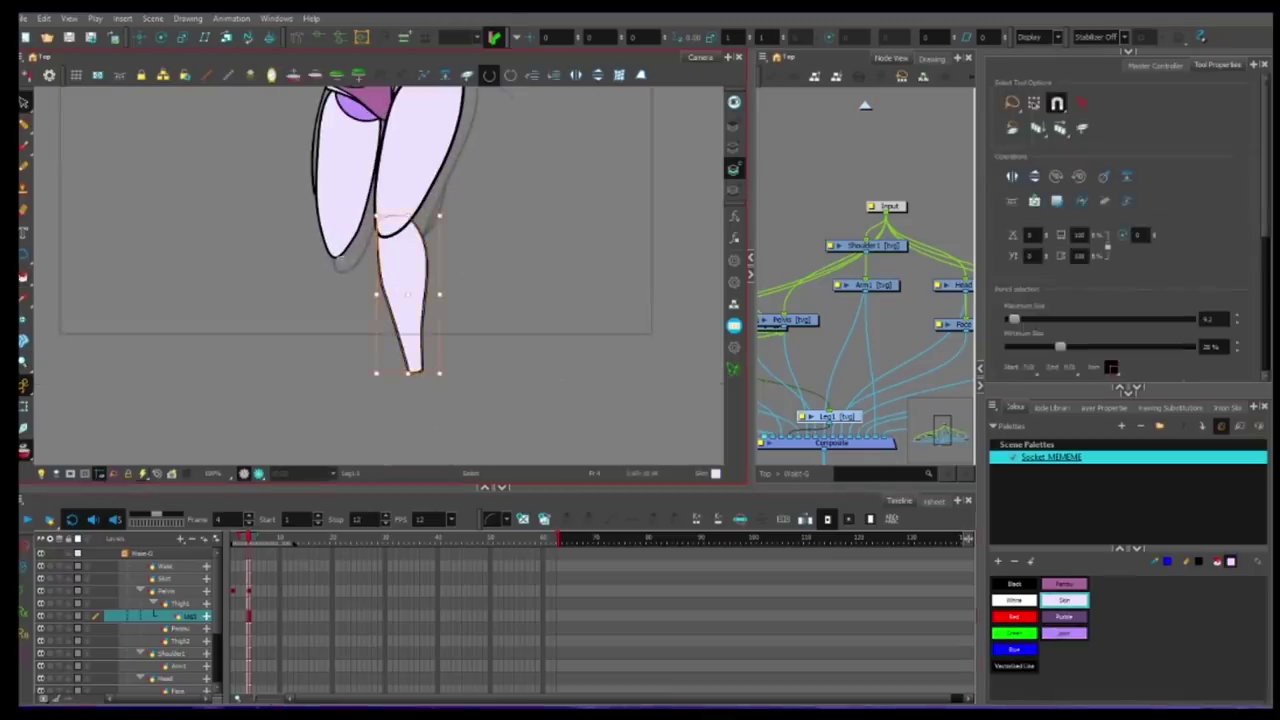
key(ctrl+r)
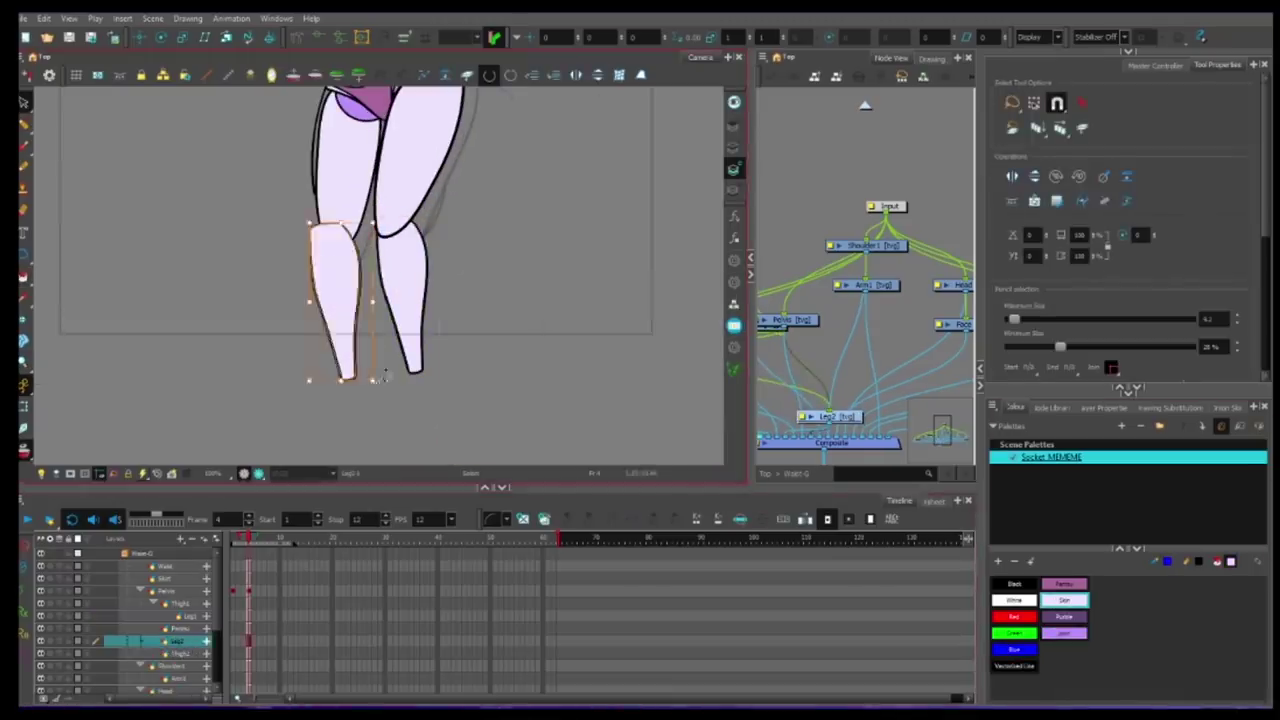
drag(344, 336, 338, 337)
Select the skirt outline on frame 4 with the Contour Editor to expose its curve points.
drag(441, 288, 442, 488)
key(alt+q)
click(463, 292)
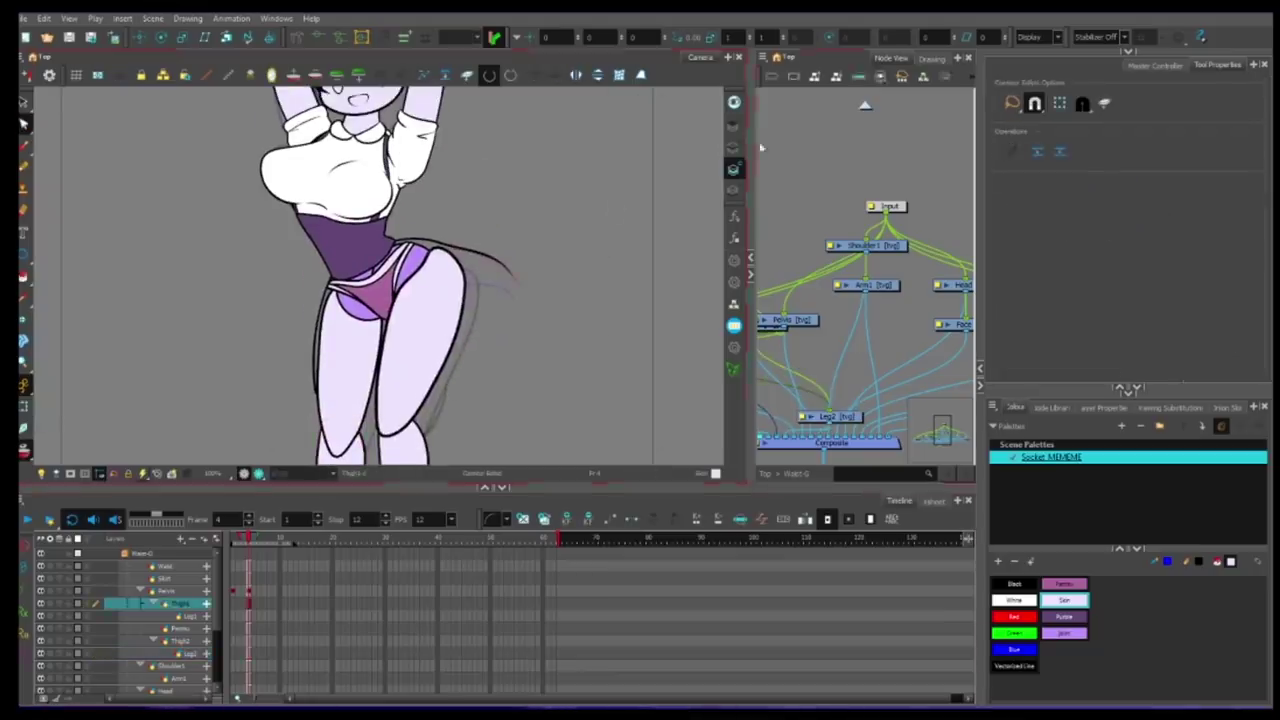
click(510, 272)
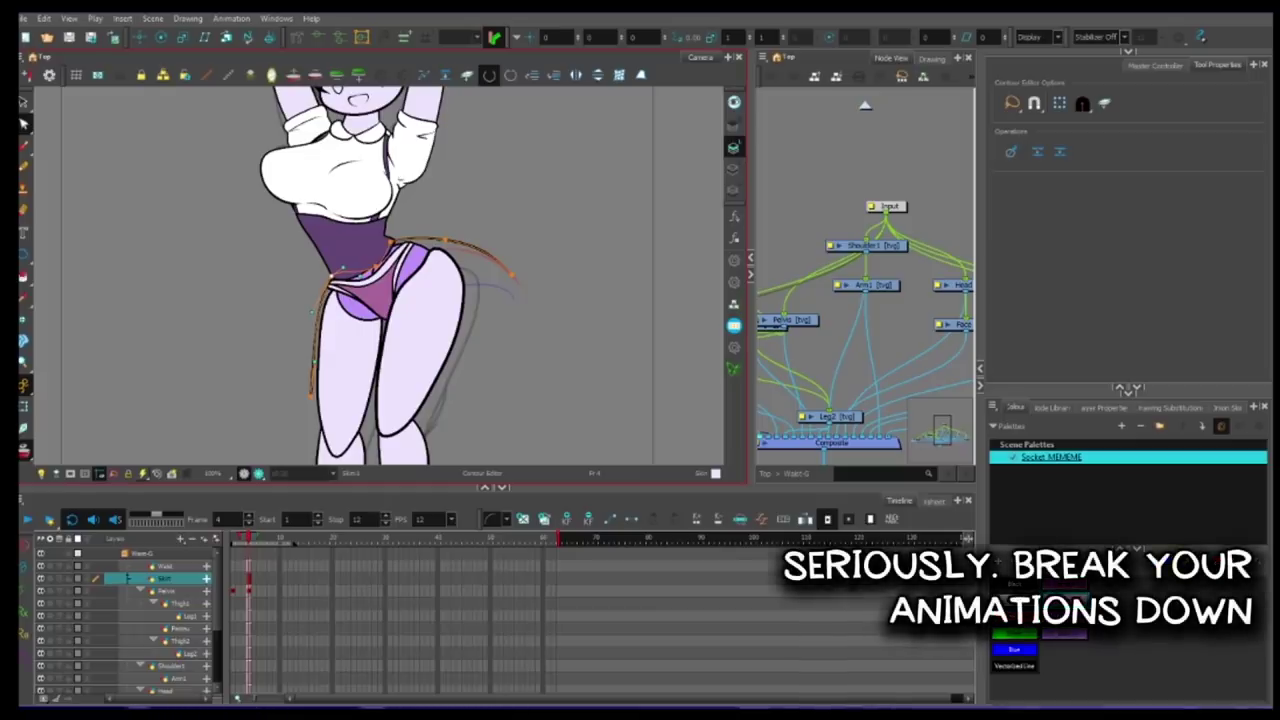
scroll(372, 300, down, 2)
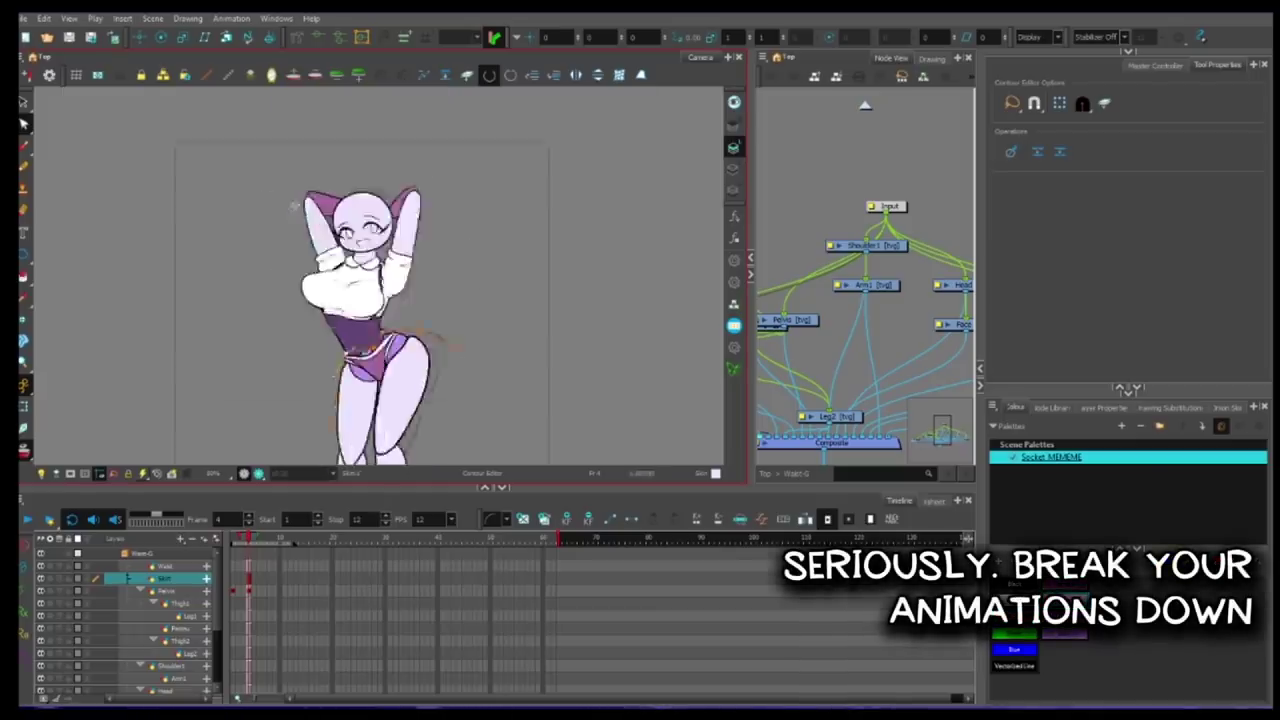
scroll(289, 246, up, 1)
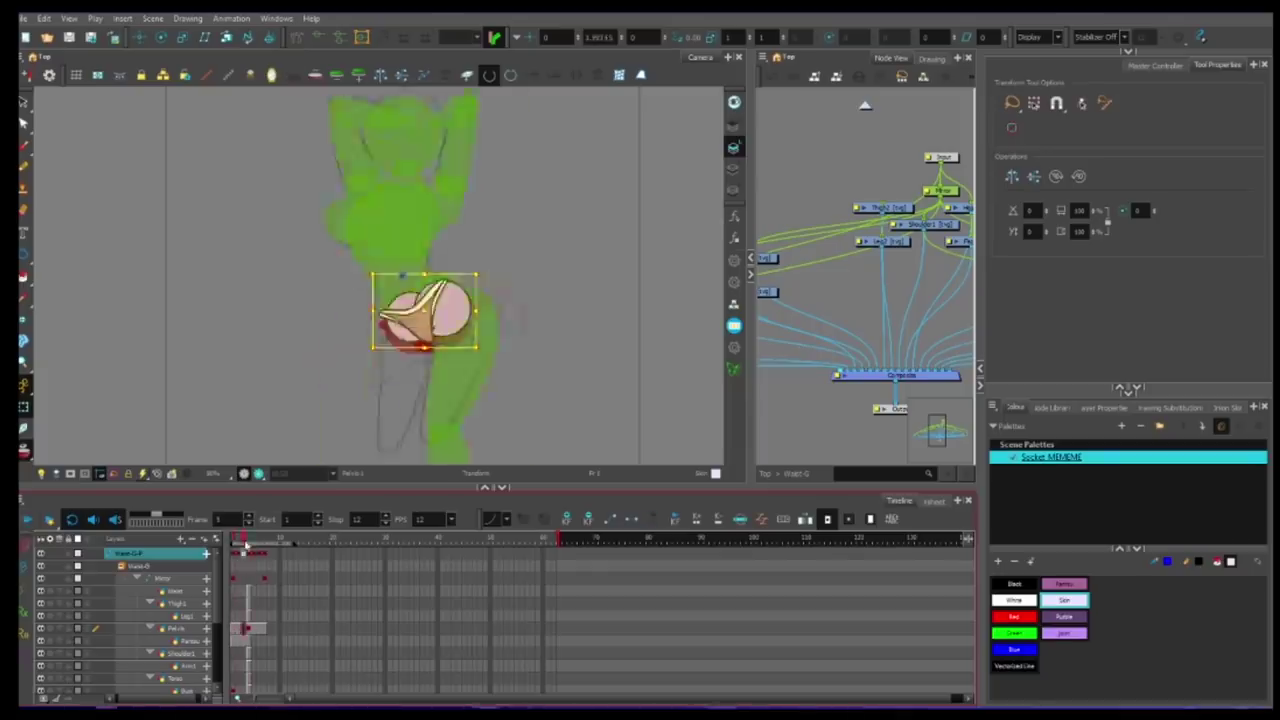
click(293, 645)
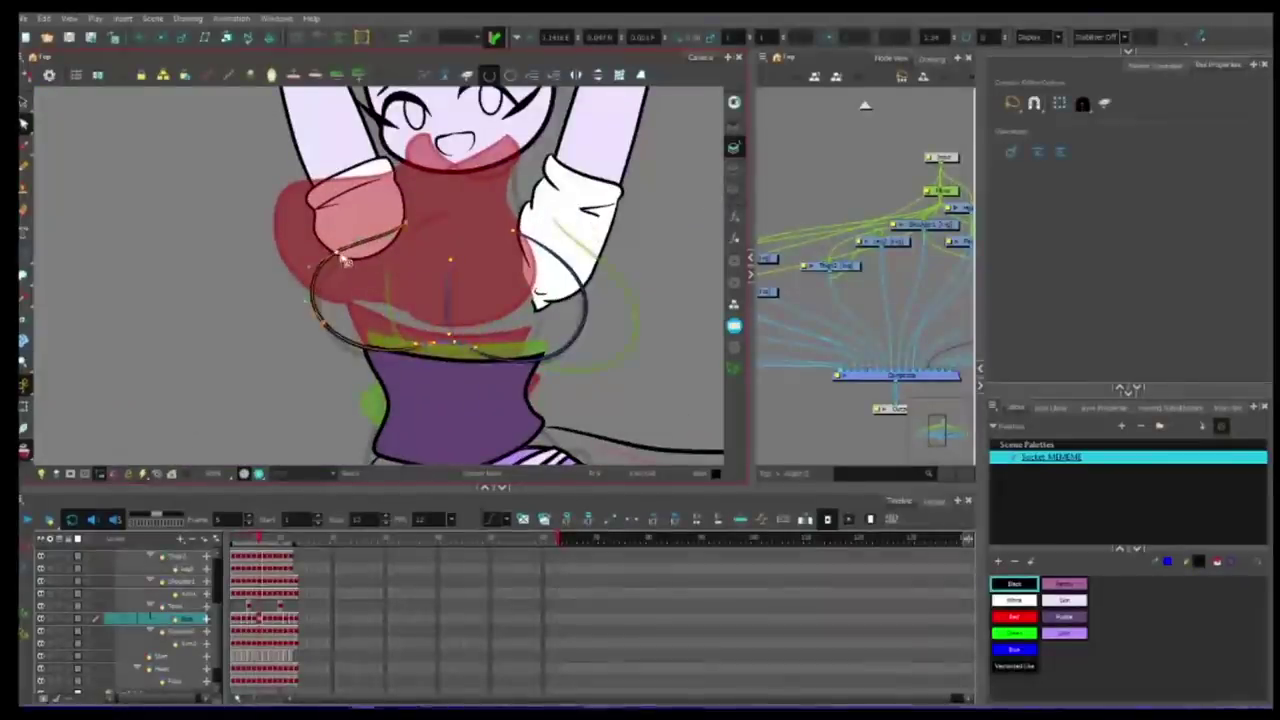
Reshape the bust's centre crease and side curve on frame 6, and delete the old line on the next frame.
key(alt+q)
drag(449, 259, 443, 250)
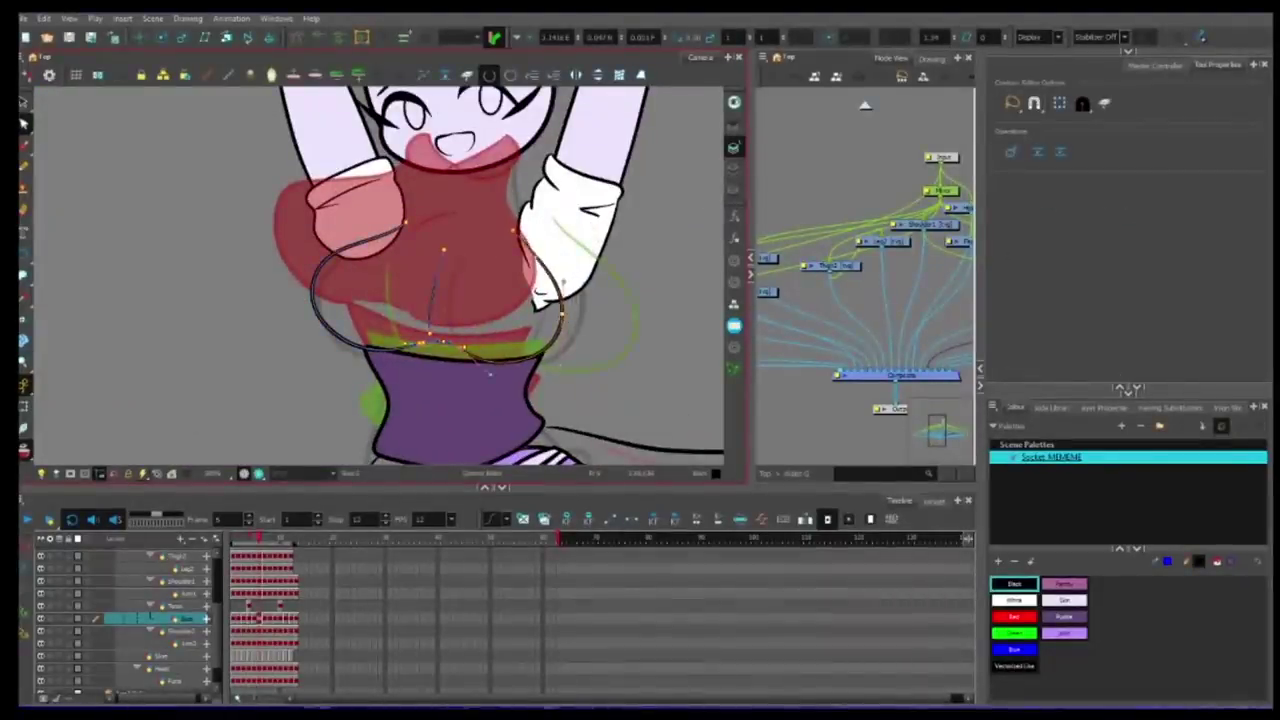
key(.)
key(Delete)
key(alt+slash)
Clear the remaining old lines from the Bust drawings on the following frames and switch to the Pencil tool.
click(270, 622)
click(265, 622)
key(alt+s)
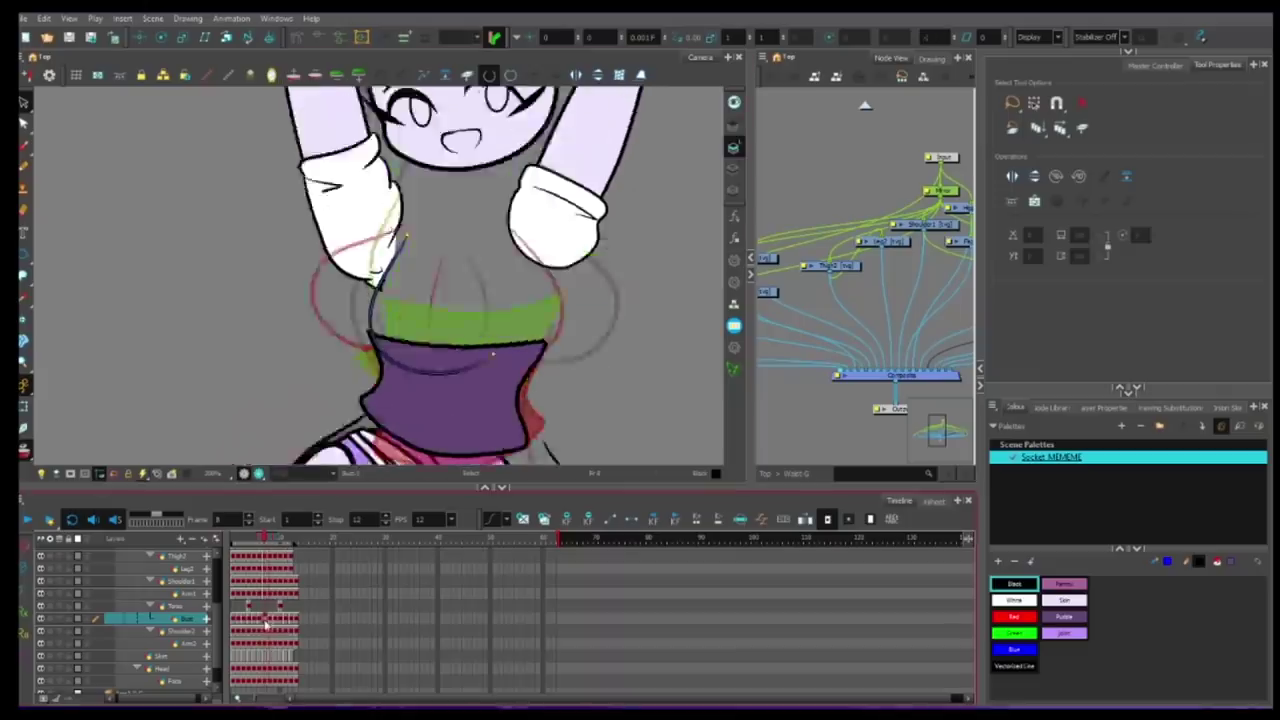
key(.)
key(ctrl+a)
key(Delete)
key(ctrl+a)
key(Delete)
key(alt+slash)
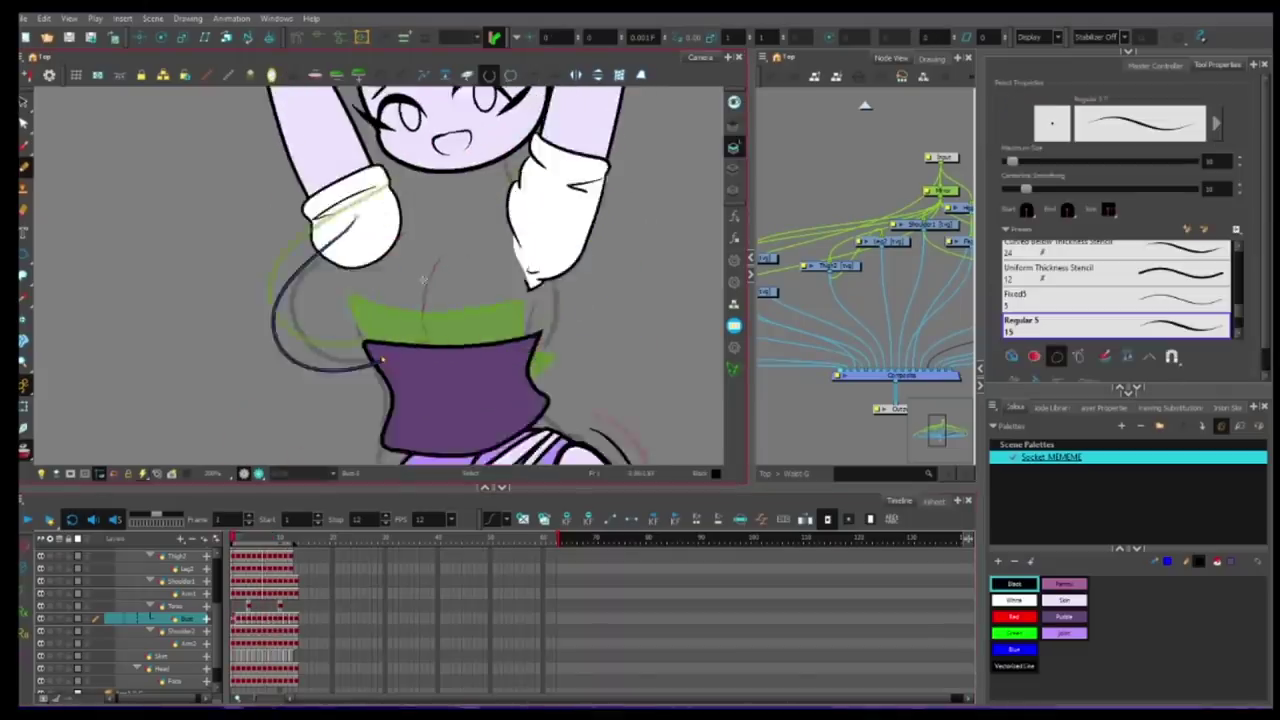
Refine the bust outlines frame by frame on the Bust layer through frame 10.
key(.)
key(alt+q)
key(.)
key(.)
key(.)
key(.)
key(.)
key(alt+slash)
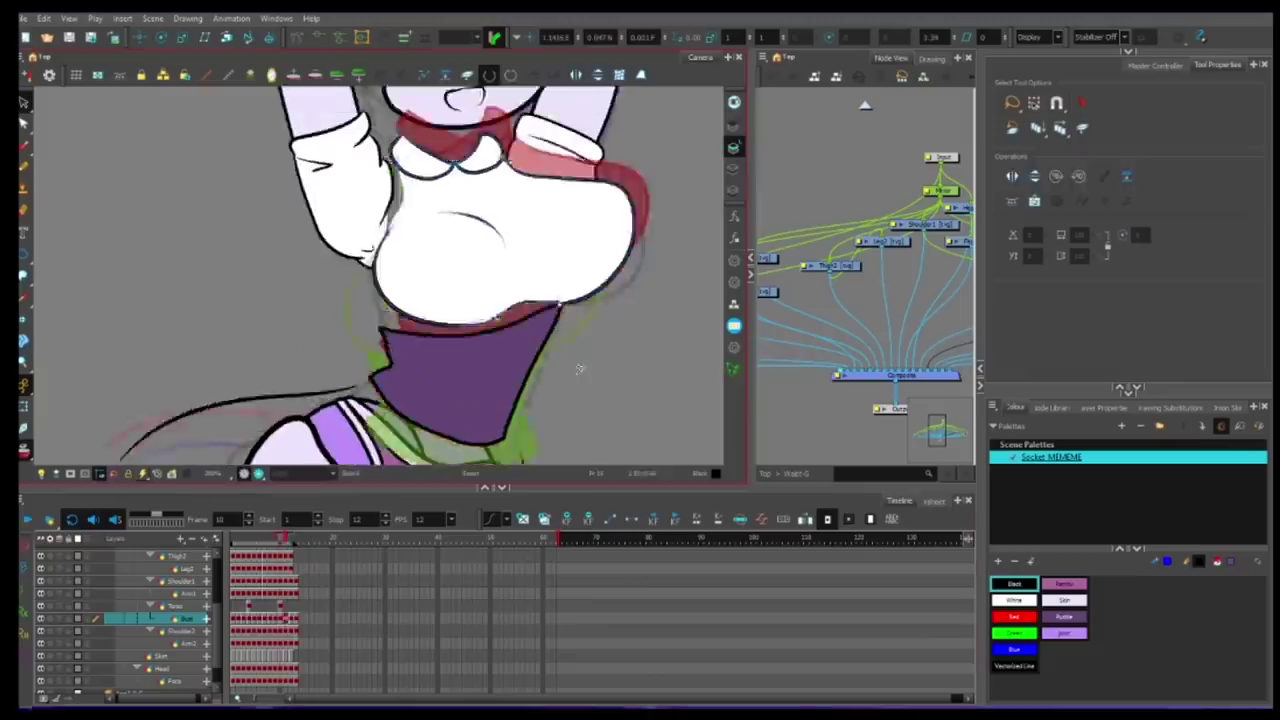
Adjust the neck drawing on the Torso layer across frames 5 to 7 so it connects to the head.
scroll(434, 291, down, 3)
click(420, 293)
key(.)
click(434, 291)
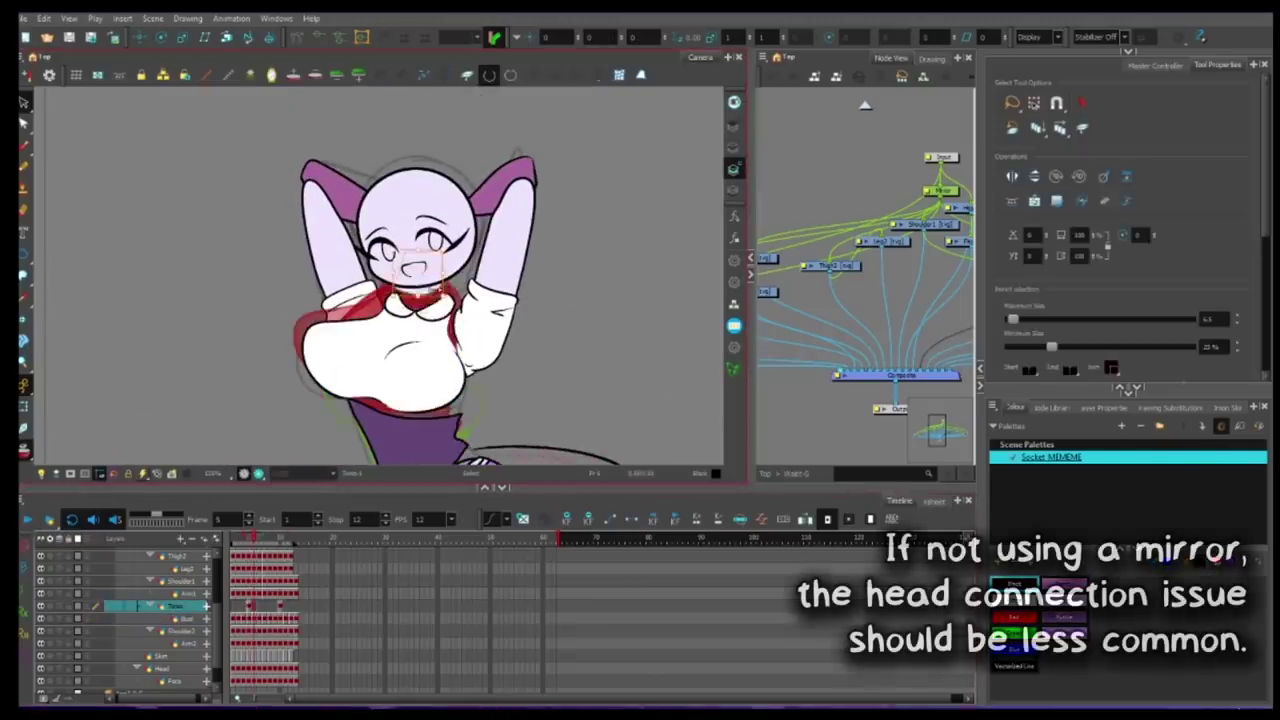
key(.)
click(434, 335)
drag(431, 337, 425, 287)
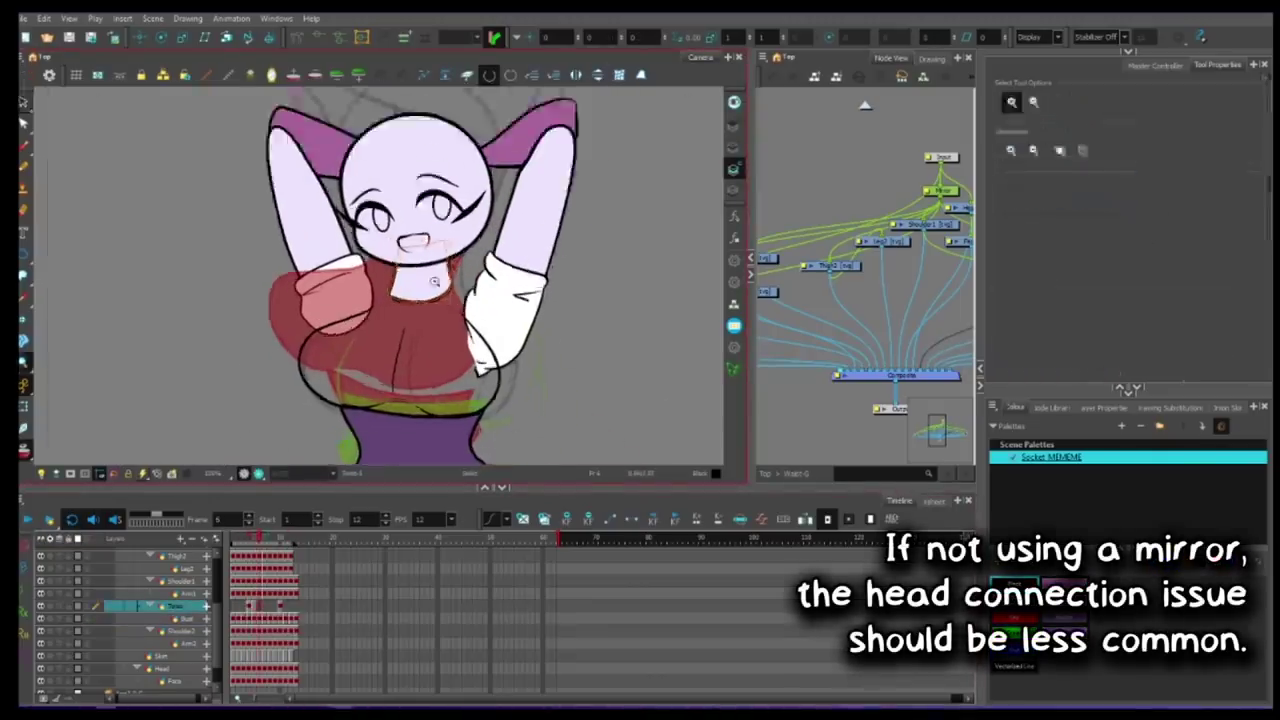
scroll(425, 287, up, 3)
key(.)
click(422, 287)
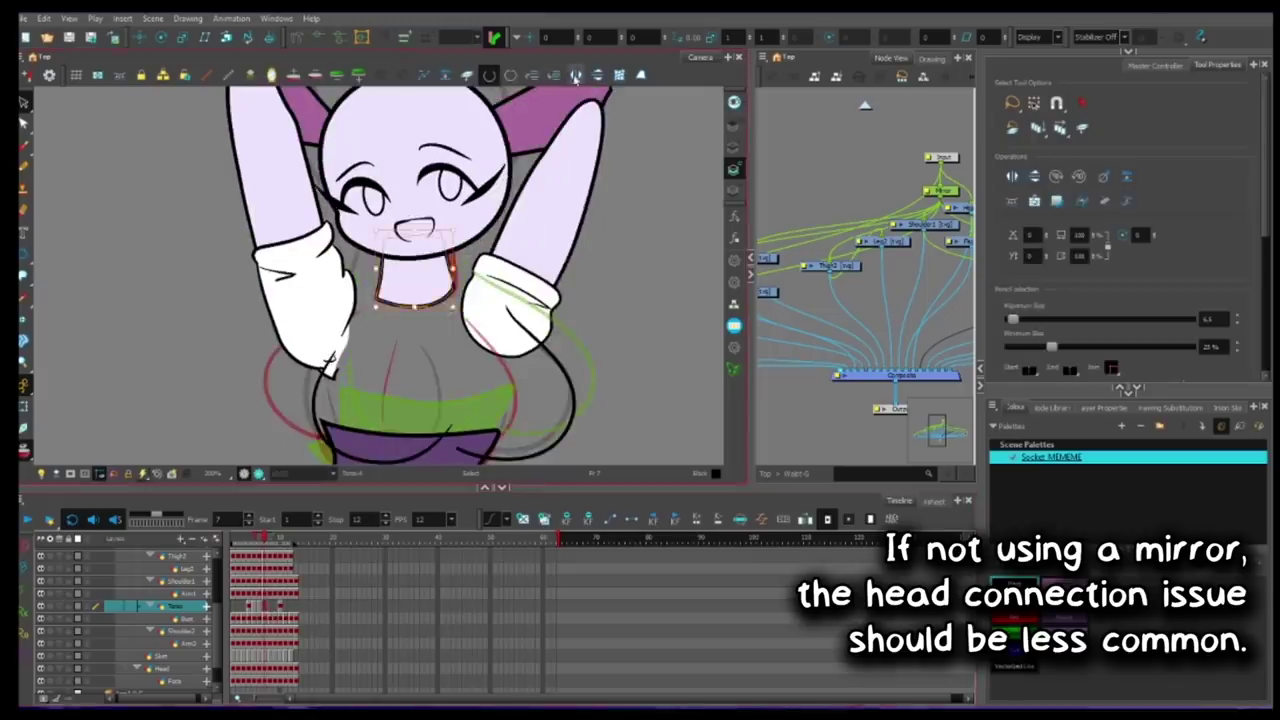
Reposition the head over the neck on frame 9 with the Transform tool.
key(period)
key(period)
key(period)
click(452, 250)
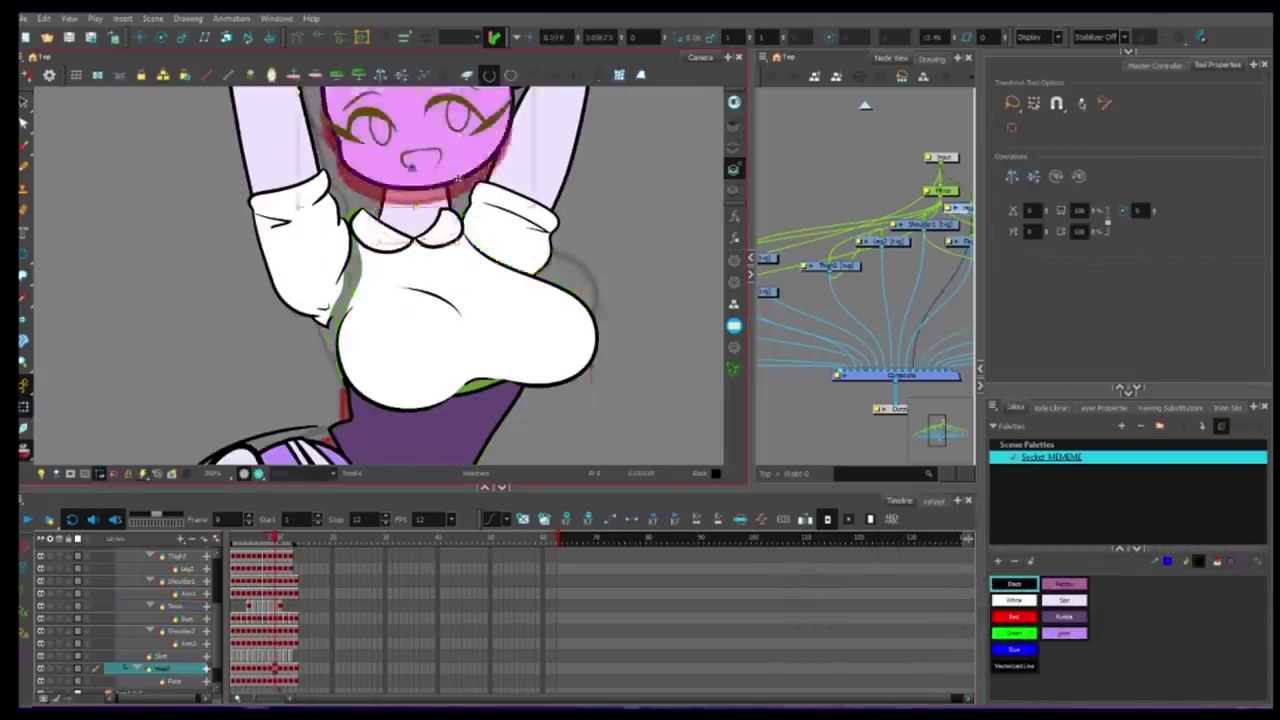
key(period)
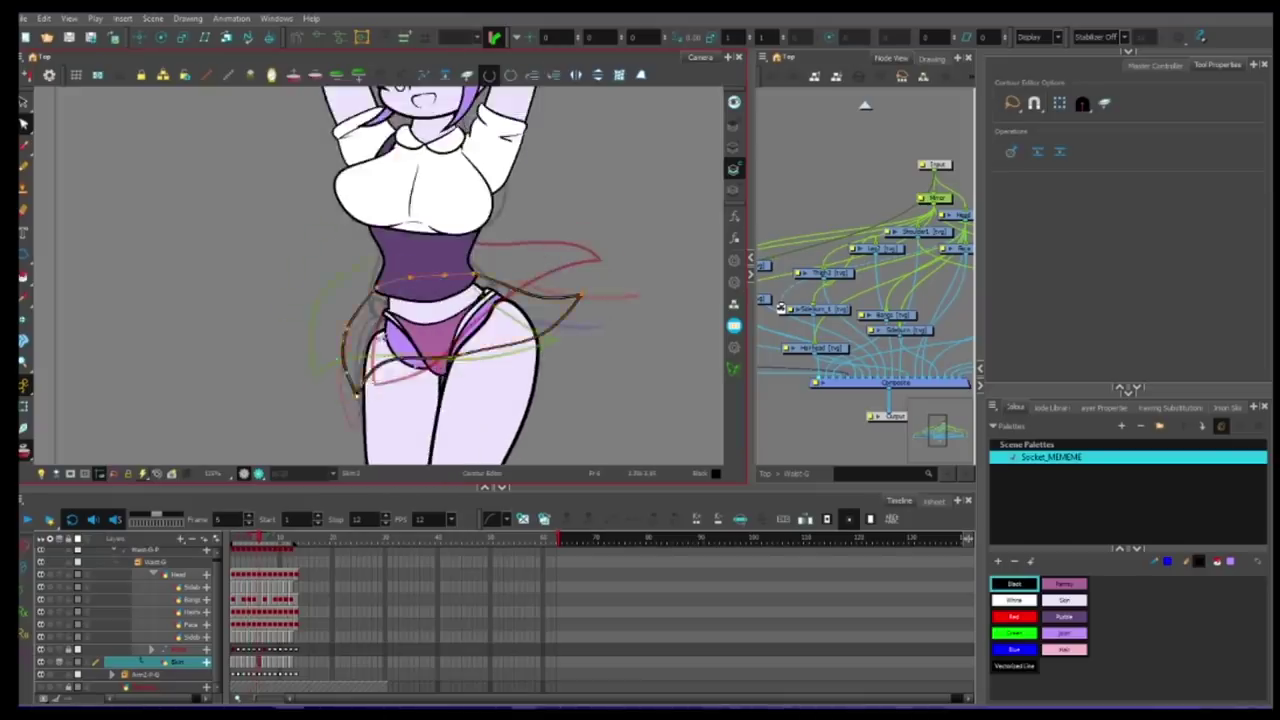
Continue the skirt outline through frame 8 and place its inner pleat lines.
key(period)
click(445, 335)
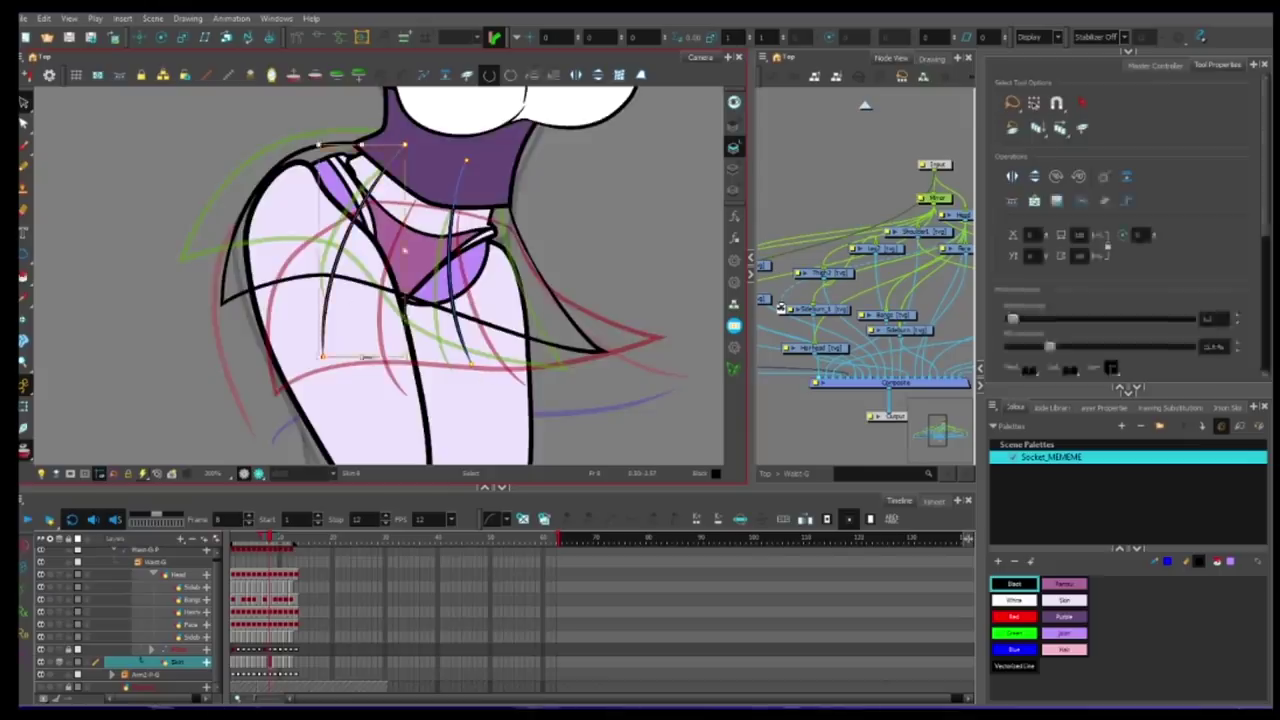
scroll(258, 250, up, 3)
key(alt+s)
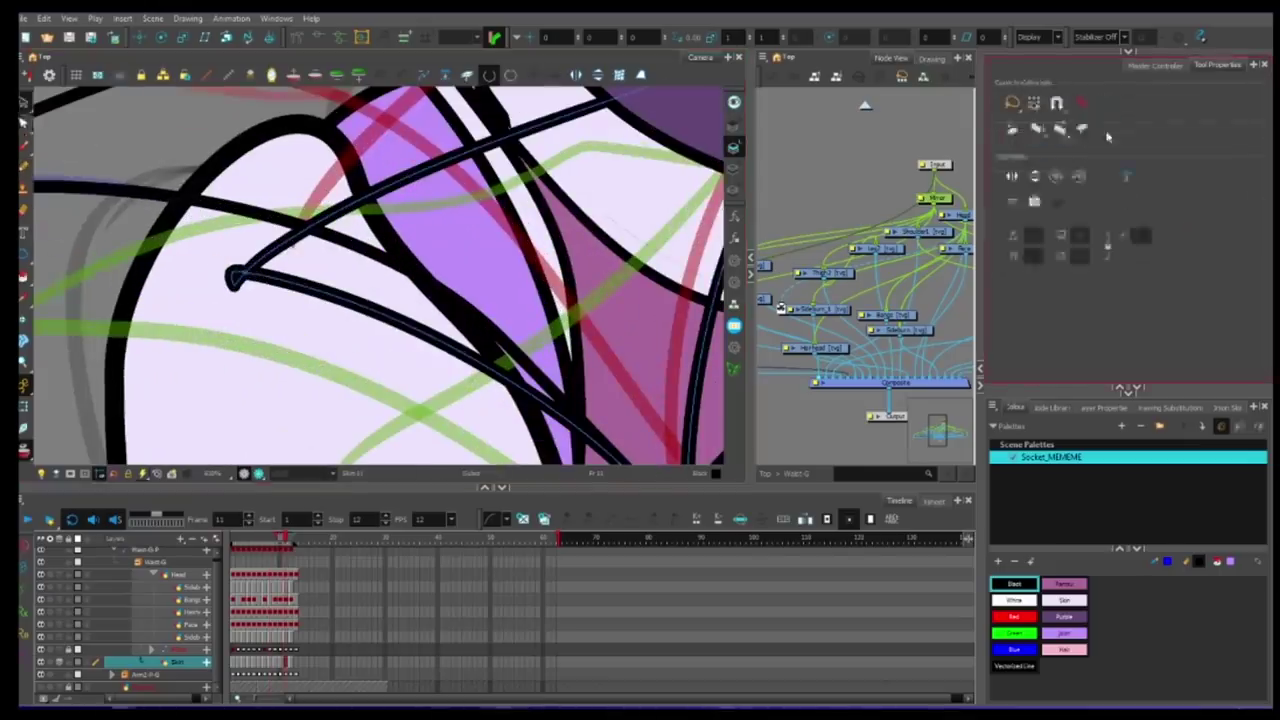
Reshape the corner points where the skirt's fold lines meet the hem on frame 11.
key(alt+q)
click(238, 277)
drag(237, 277, 243, 290)
drag(420, 400, 253, 235)
key(alt+s)
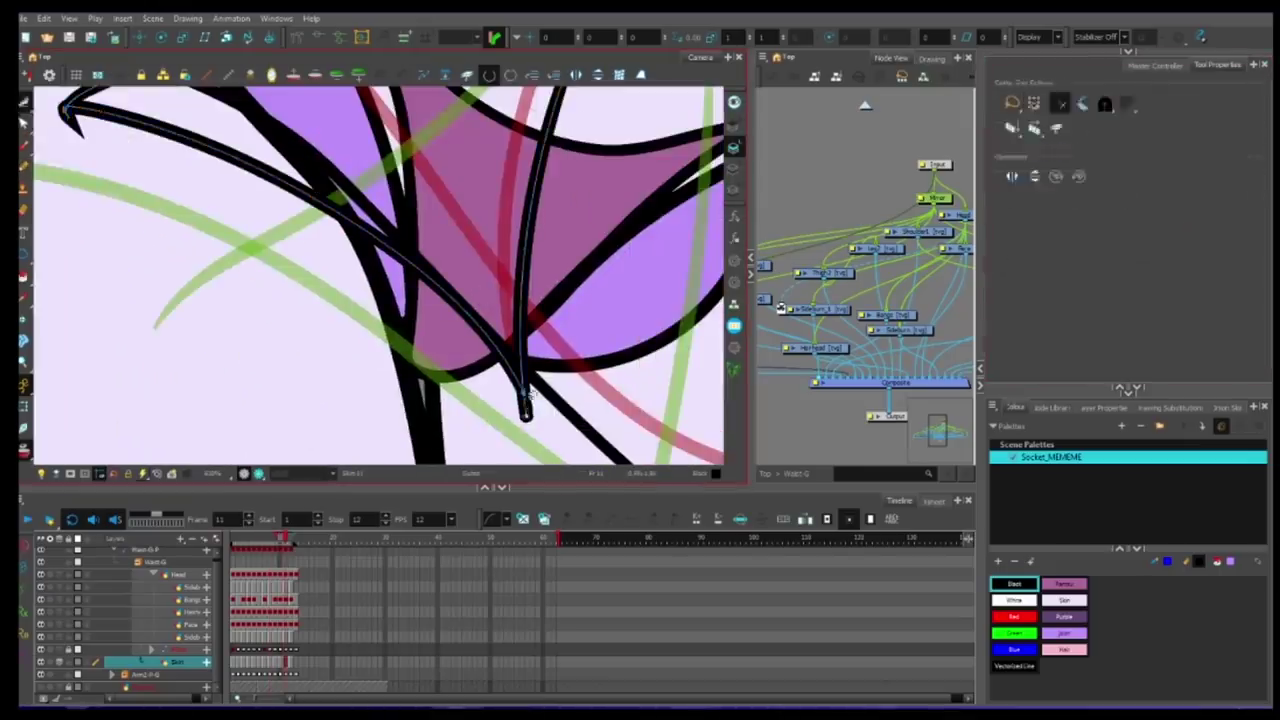
Draw the skirt's pleat lines down to the hem on frame 12 with the Pencil tool.
scroll(528, 425, down, 3)
key(period)
scroll(480, 300, up, 1)
key(alt+slash)
drag(478, 111, 268, 287)
drag(551, 134, 493, 440)
key(alt+s)
scroll(307, 323, down, 2)
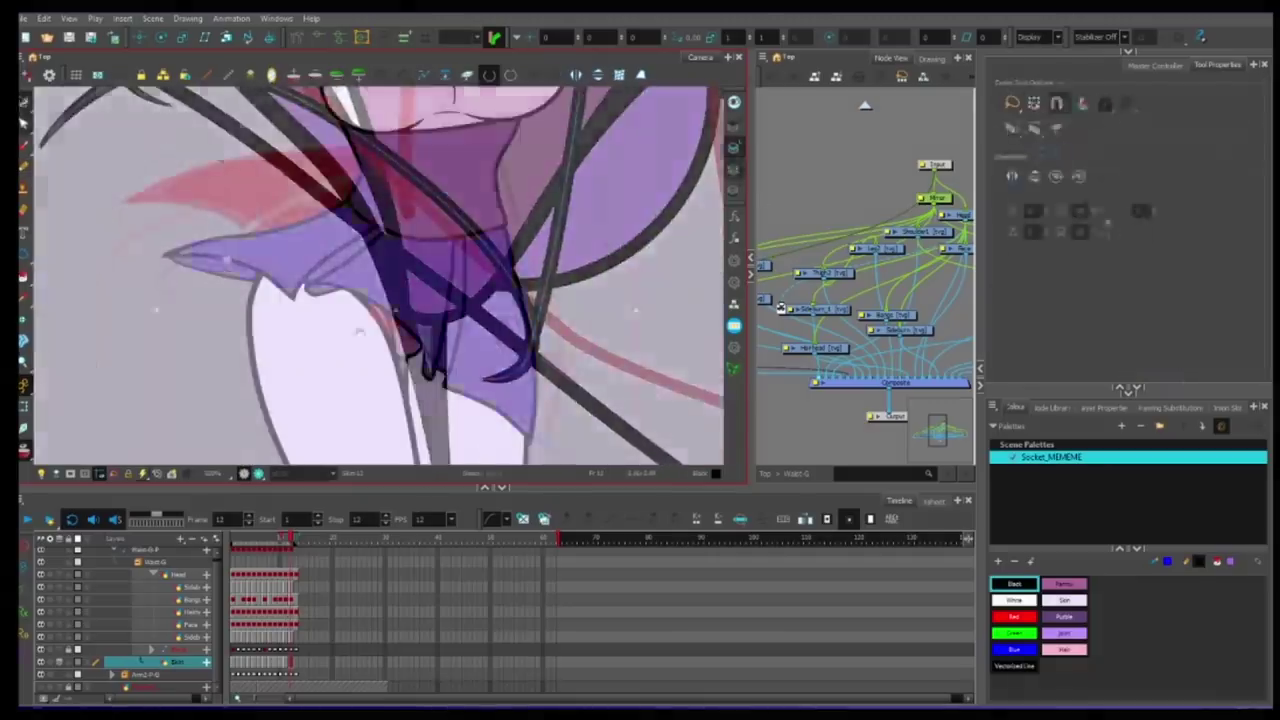
Refine the skirt's outer tip on frame 12 so the hem and underside lines meet in a clean corner.
scroll(163, 260, up, 3)
key(alt+q)
click(163, 260)
drag(163, 260, 180, 260)
click(157, 262)
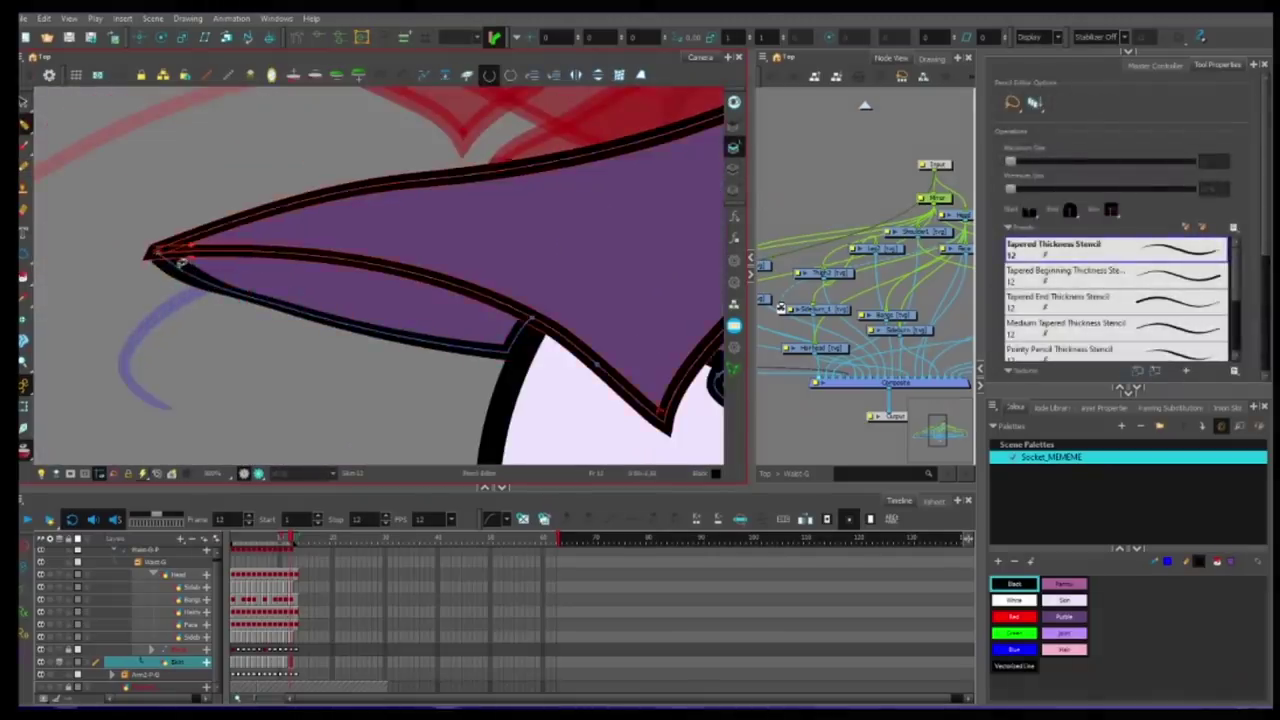
scroll(345, 338, up, 3)
drag(380, 323, 373, 335)
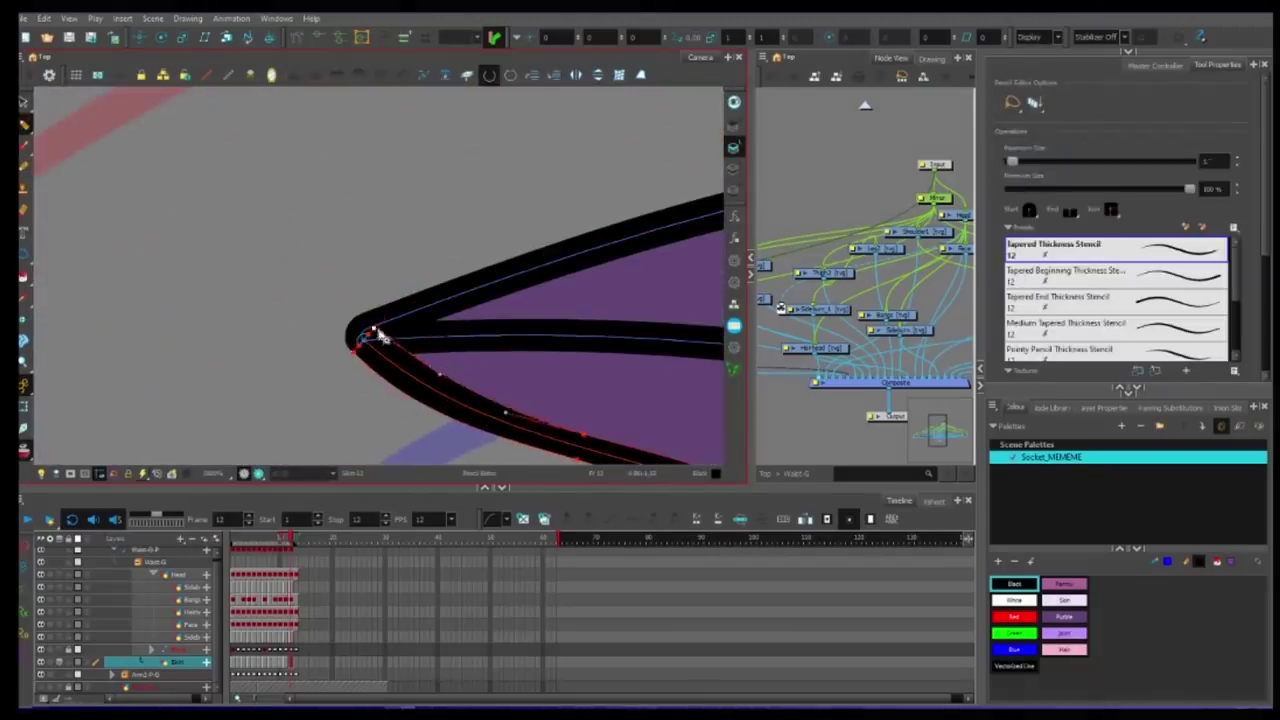
key(alt+z)
Play back the skirt animation, and reshape the curled hem and its underside on frame 5.
scroll(373, 335, down, 5)
click(27, 519)
click(27, 519)
scroll(495, 397, up, 2)
key(shift+t)
key(period)
key(period)
scroll(538, 361, up, 2)
key(alt+q)
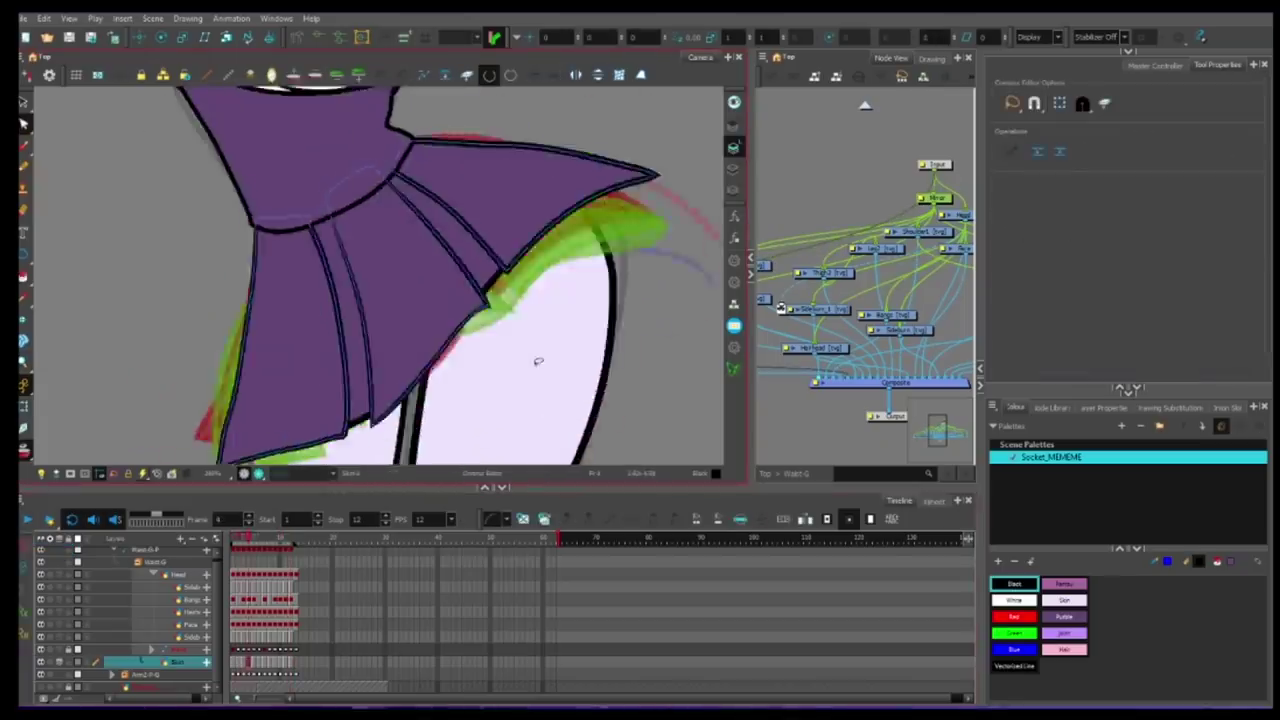
key(comma)
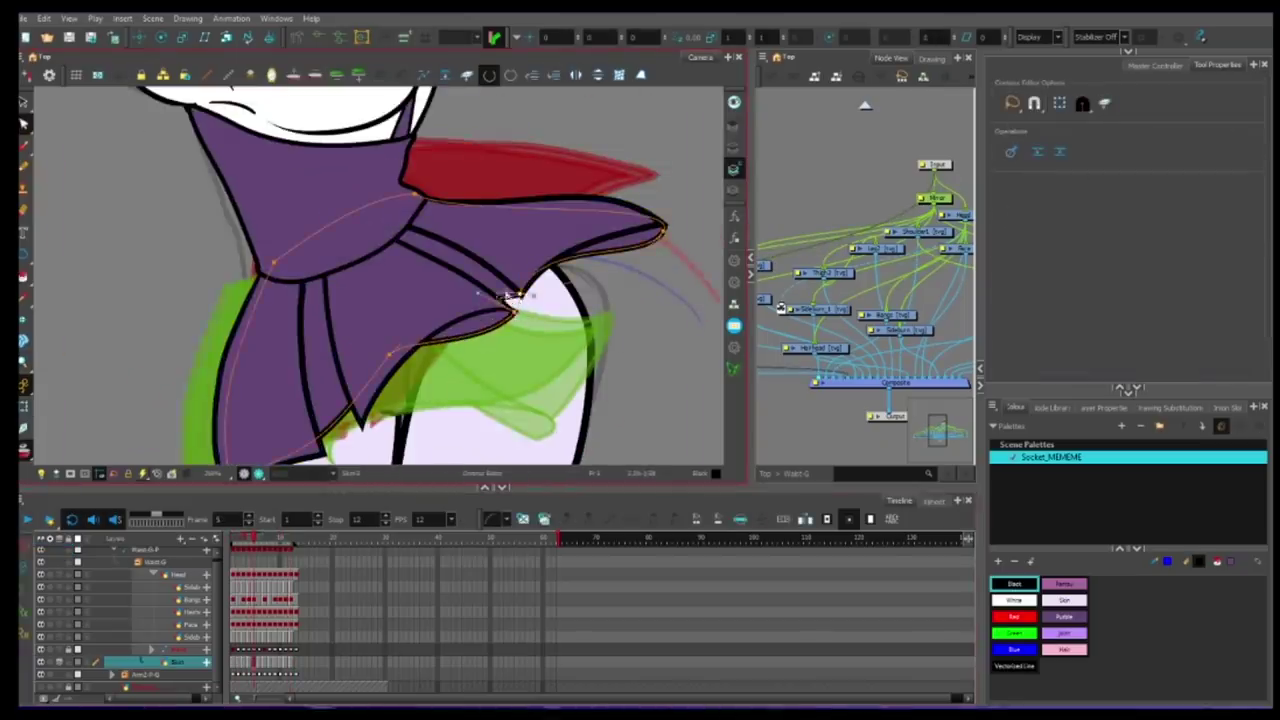
Edit the line around the skirt's centre pleat on frame 5 with the Pencil Editor.
key(shift+t)
key(l)
key(alt+a)
click(512, 277)
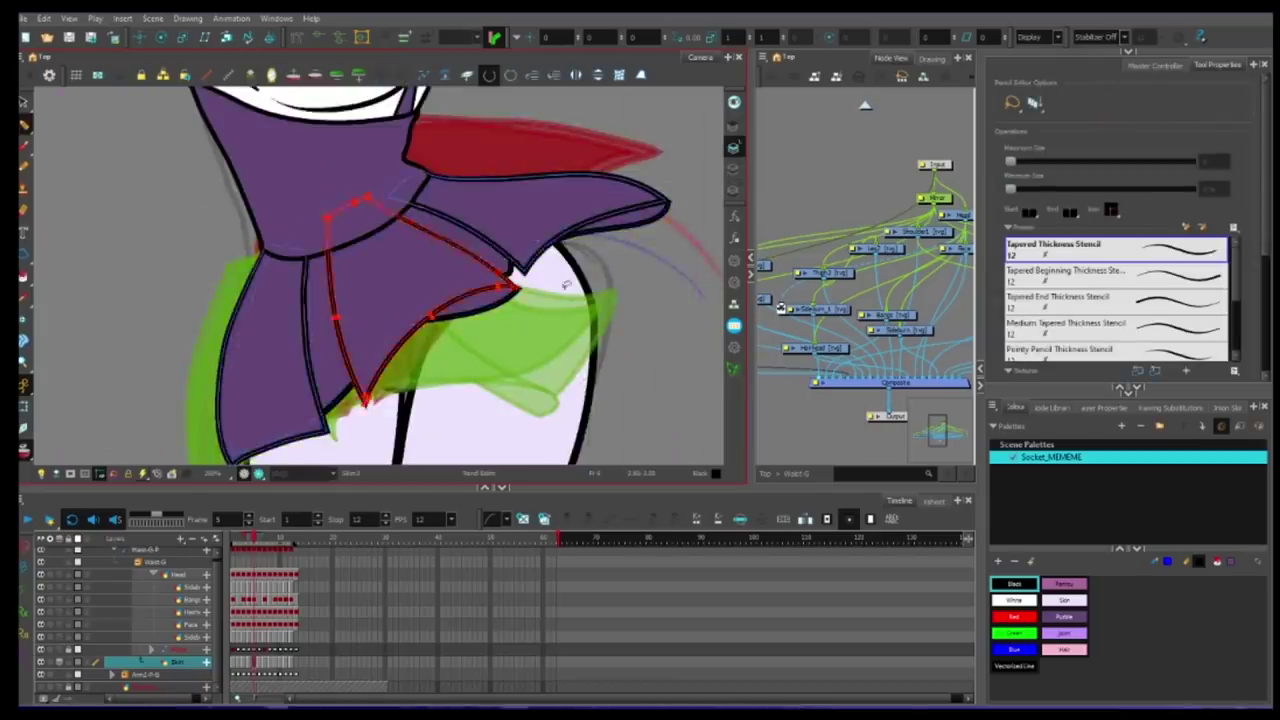
Edit the waist seam line between bodice and skirt on frame 2 with the Pencil Editor.
key(period)
key(period)
scroll(560, 309, down, 1)
key(comma)
key(comma)
key(comma)
key(comma)
key(comma)
key(comma)
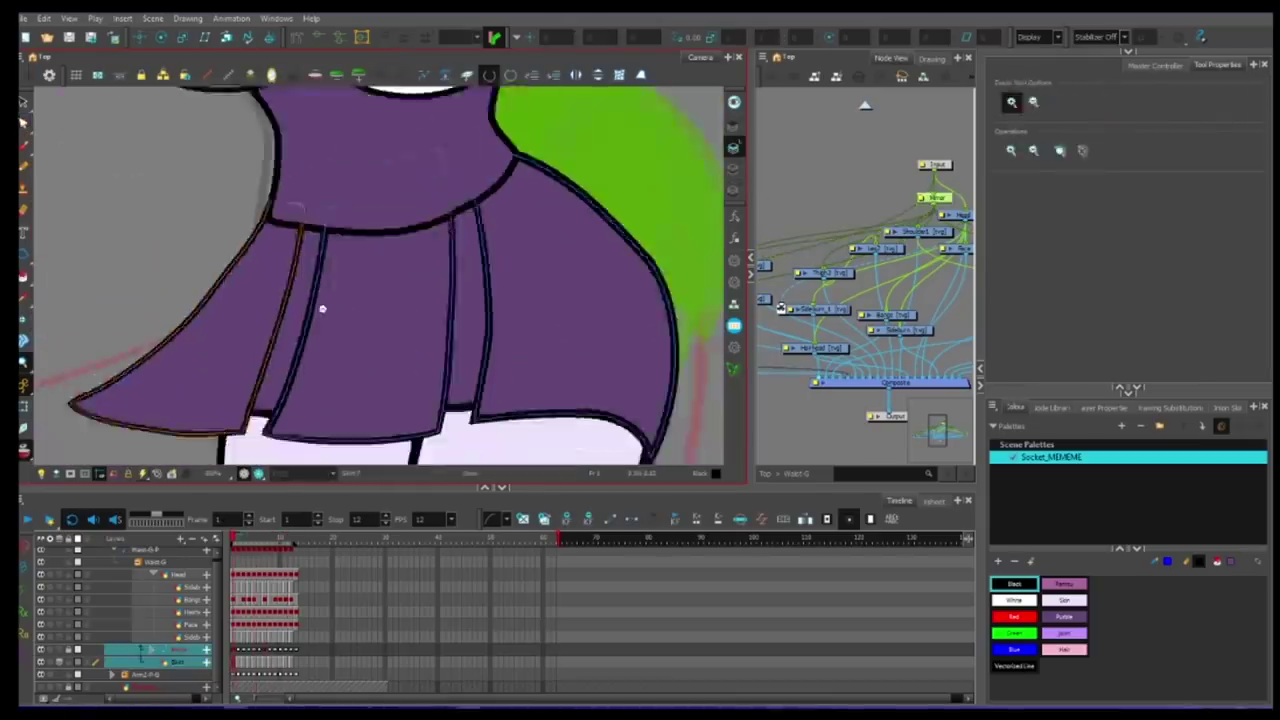
key(period)
click(392, 192)
click(394, 187)
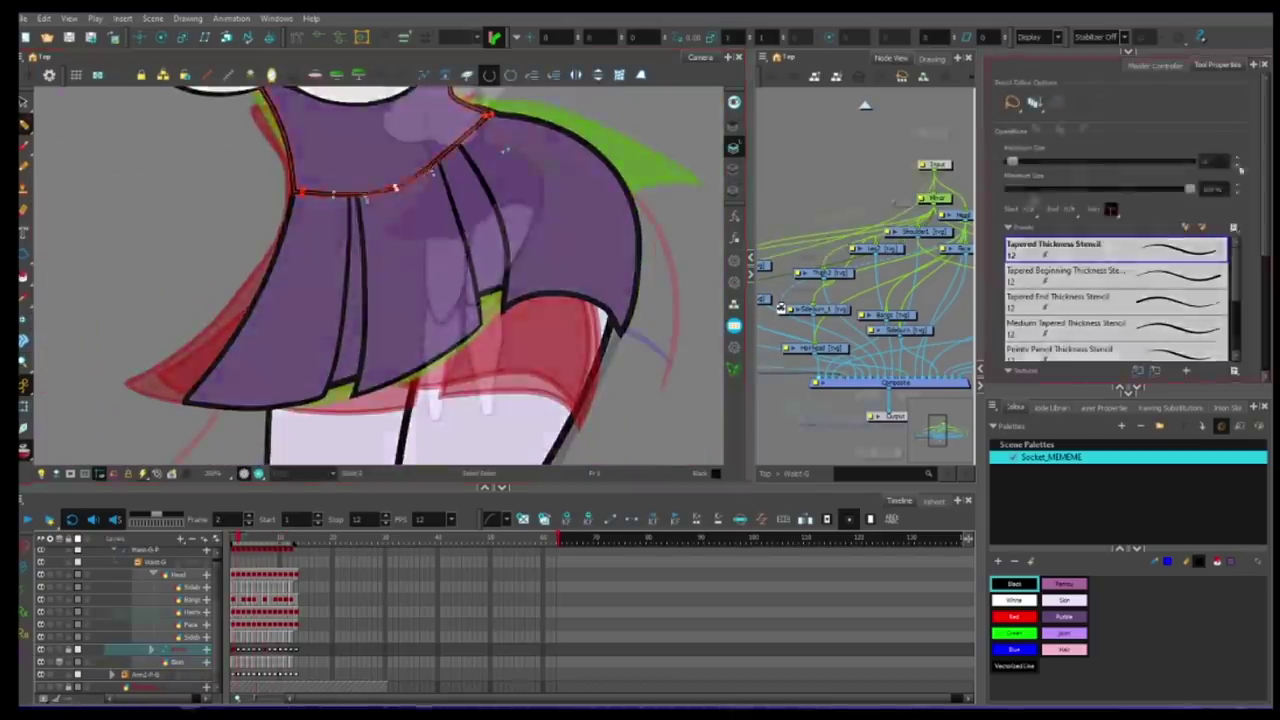
key(period)
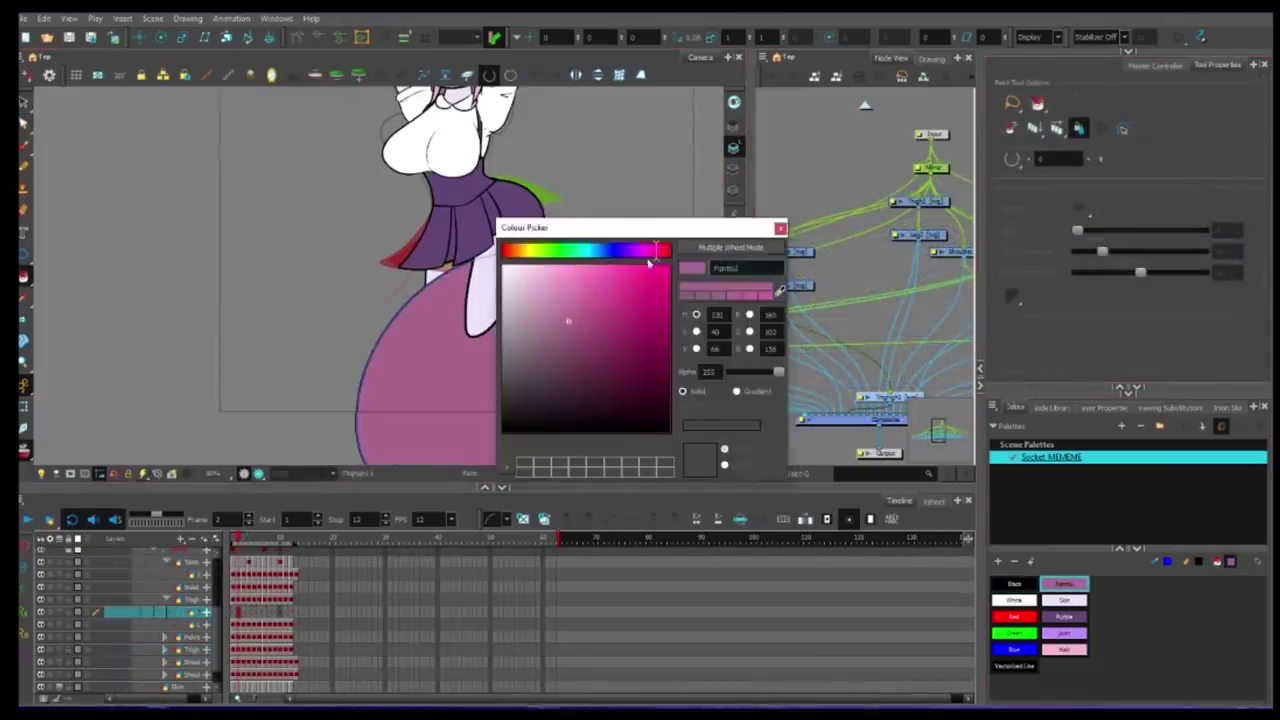
Finish the pink swatch used for the large stocking shape and select its drawing on frame 1.
key(o)
click(234, 615)
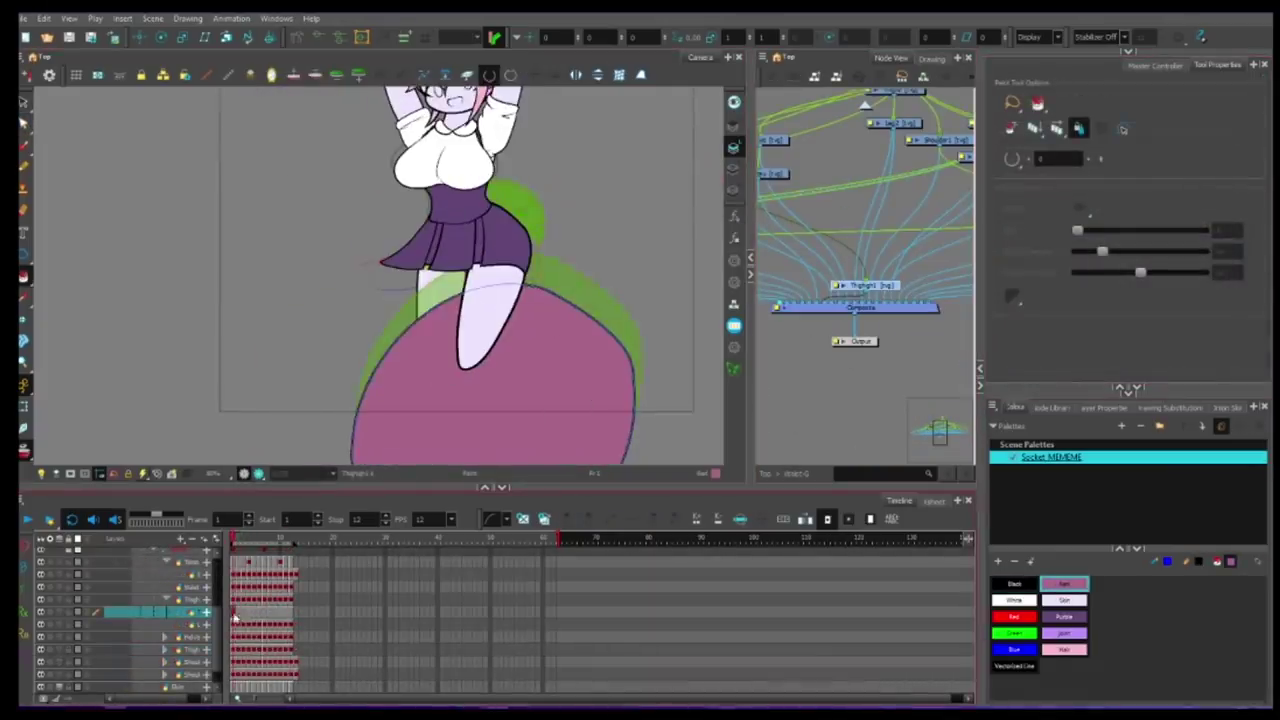
key(shift+t)
Arrange the stocking's nodes and add a Cutter node and an Auto-Patch node beside them.
drag(820, 230, 872, 319)
drag(917, 374, 824, 341)
click(777, 246)
key(Return)
text(cut)
key(Return)
key(Return)
text(auto)
key(Down)
key(Down)
key(Return)
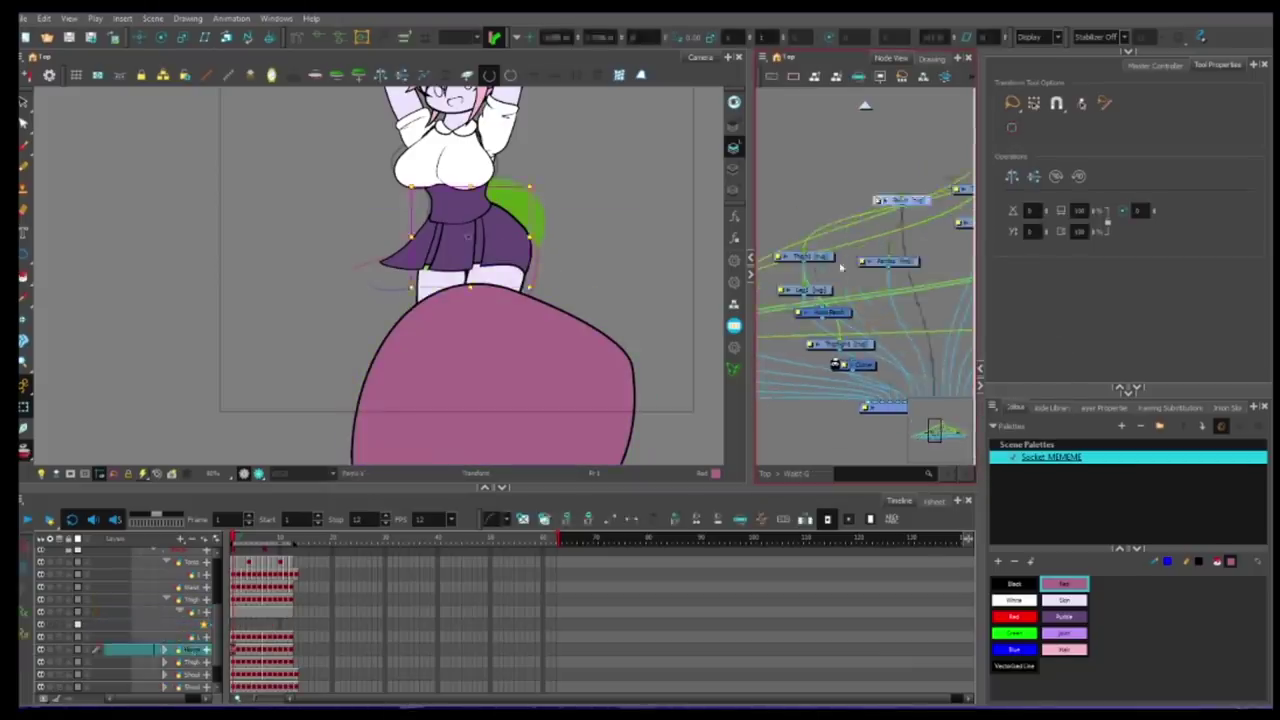
Duplicate the Auto-Patch node and wire the thigh and leg patches through a composite into the Cutter to clip the stocking.
click(812, 323)
key(ctrl+d)
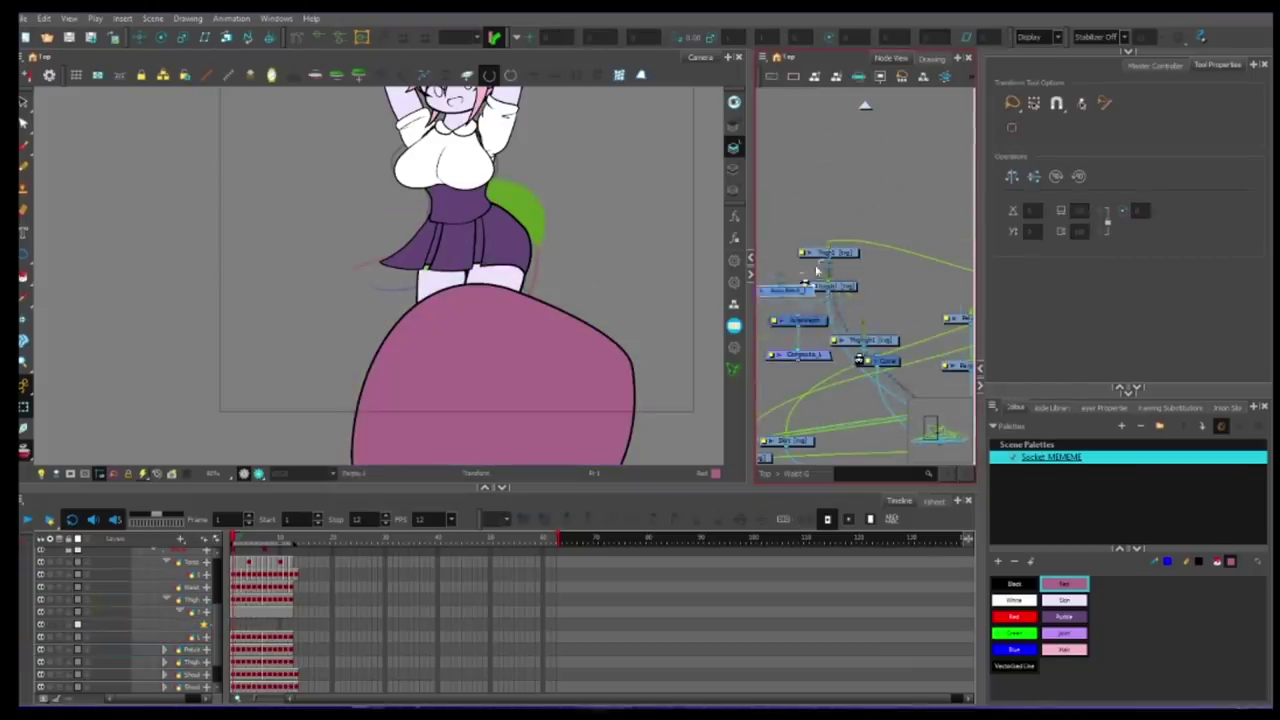
drag(829, 259, 786, 284)
drag(501, 348, 611, 380)
drag(838, 211, 852, 185)
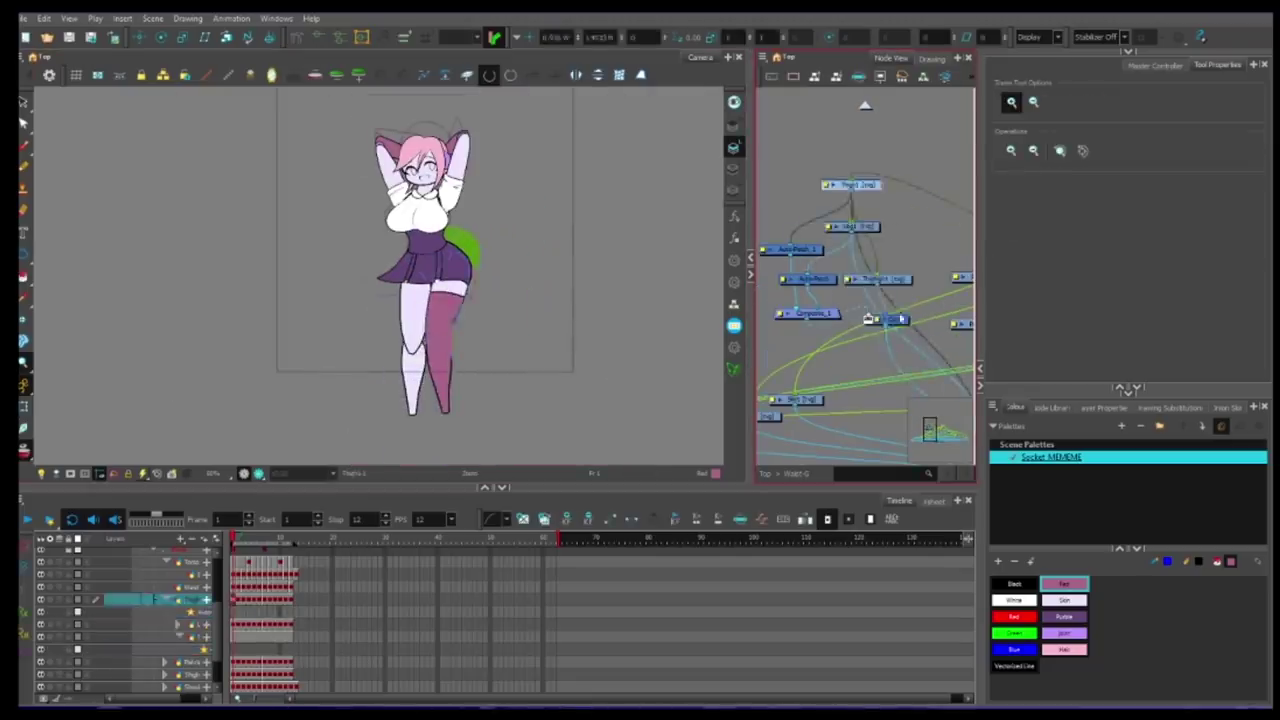
drag(900, 318, 891, 312)
mouse_move(852, 227)
mouse_down()
mouse_move(876, 240)
mouse_move(870, 205)
mouse_up()
Select the stocking with the Transform tool and mark its range of animated frames in the timeline.
key(shift+t)
click(440, 345)
drag(224, 629, 287, 629)
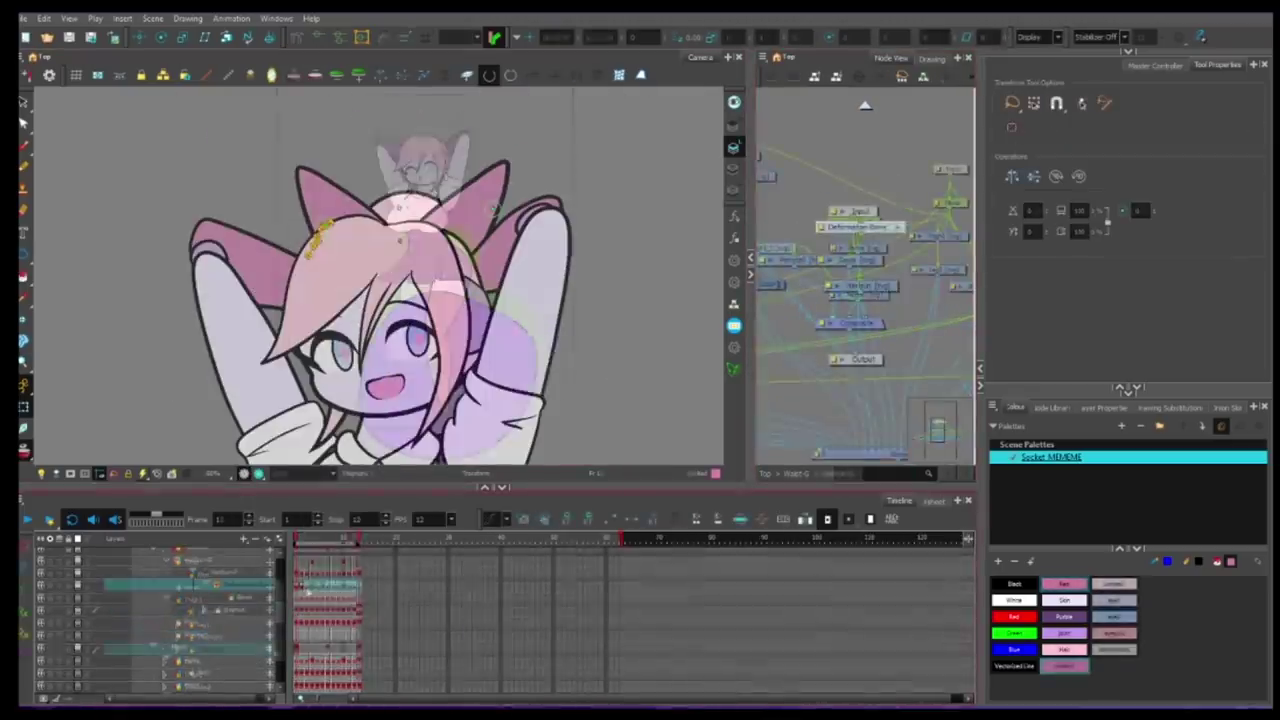
Build the Ponytail guide as a vertical chain of five overlapping circles by pasting copies, shrinking them toward the tip.
click(30, 258)
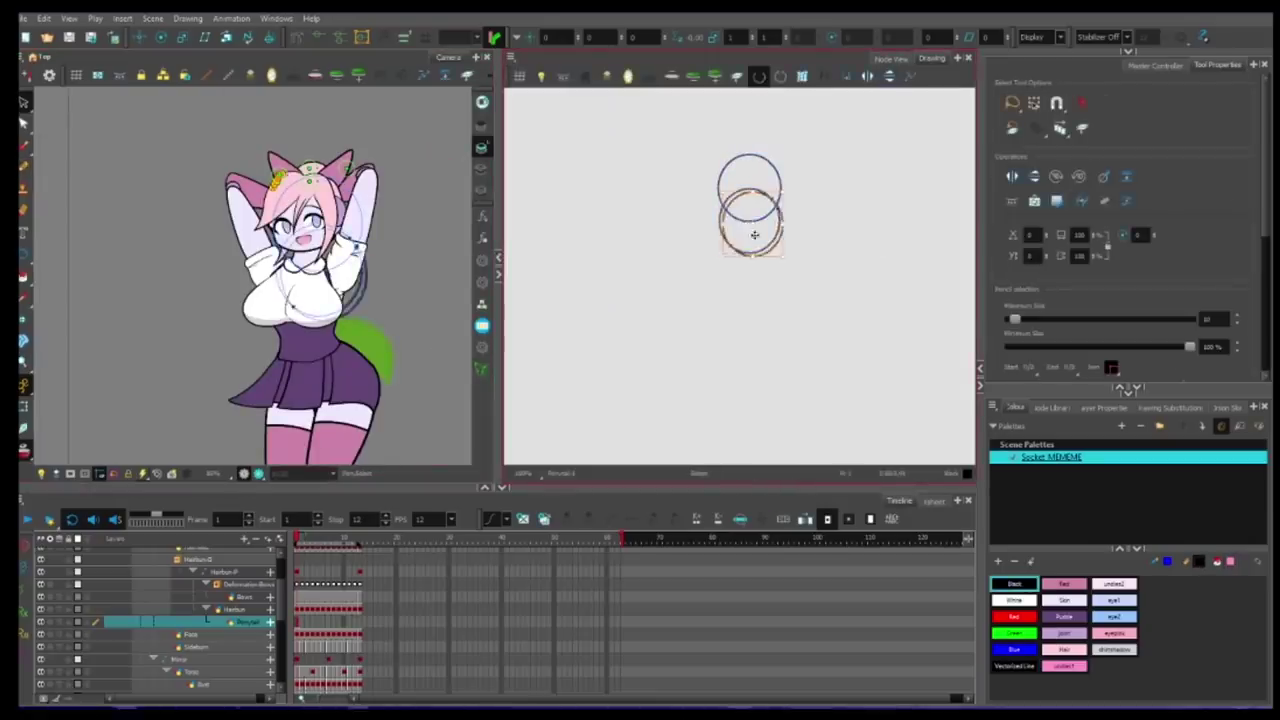
drag(755, 235, 747, 310)
key(ctrl+v)
key(ctrl+v)
mouse_move(780, 349)
mouse_down()
mouse_move(797, 292)
mouse_move(774, 336)
mouse_up()
click(803, 271)
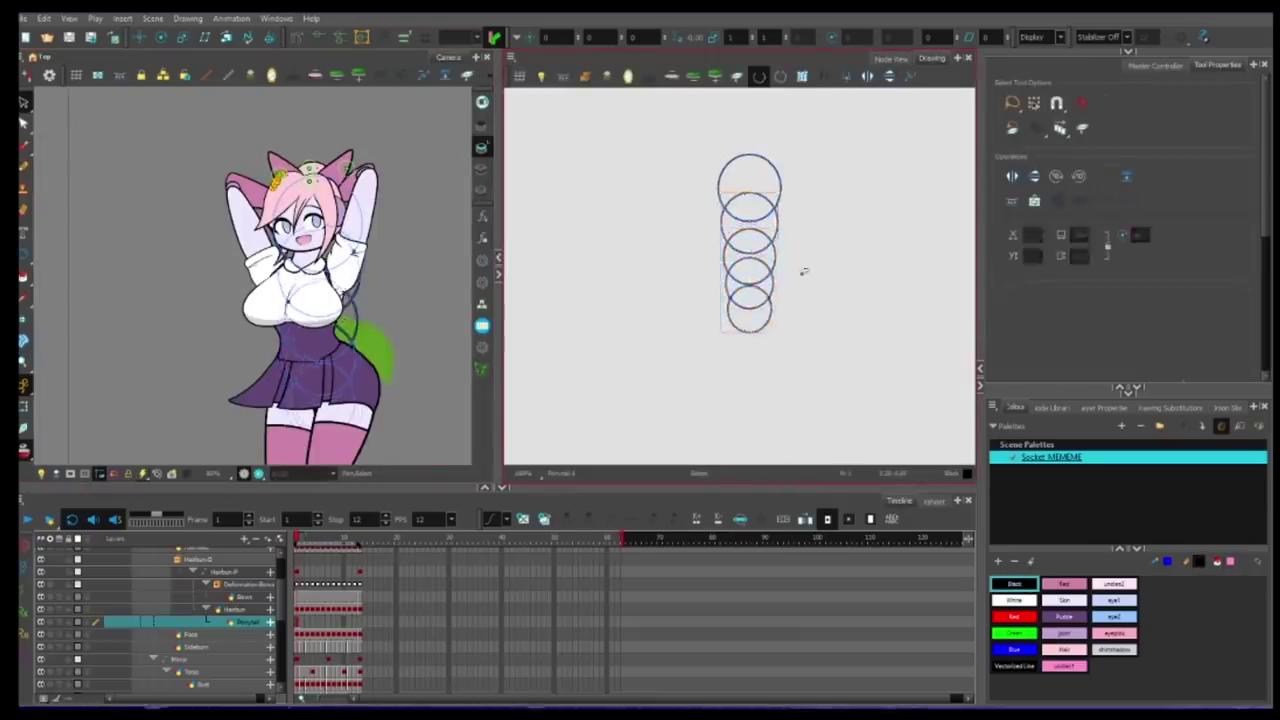
Trim the overlapping arcs inside the Ponytail circles with the Cutter tool so each segment overlaps the one below.
key(alt+t)
drag(752, 294, 752, 282)
drag(752, 202, 754, 187)
Narrow the sides of the Ponytail's lowest segment so the shape tapers toward the tip.
scroll(854, 219, up, 3)
key(alt+a)
drag(652, 222, 668, 223)
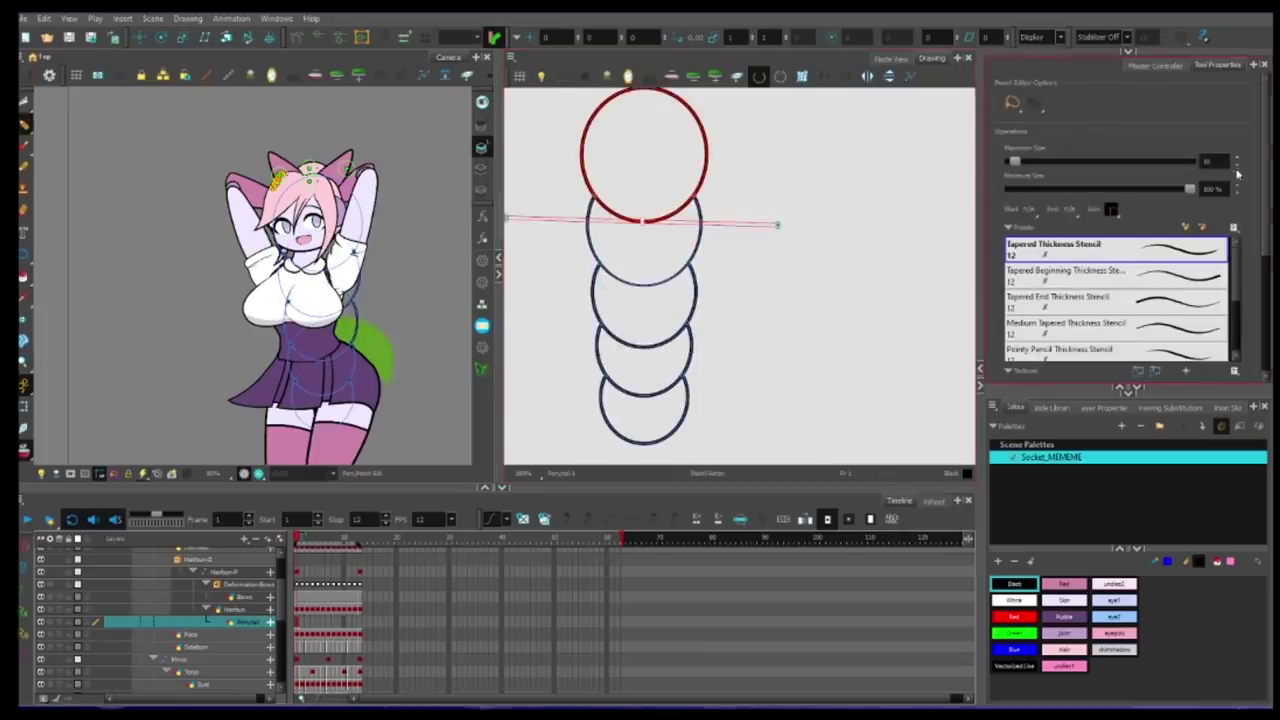
key(ctrl+z)
click(693, 346)
drag(687, 378, 678, 366)
key(alt+t)
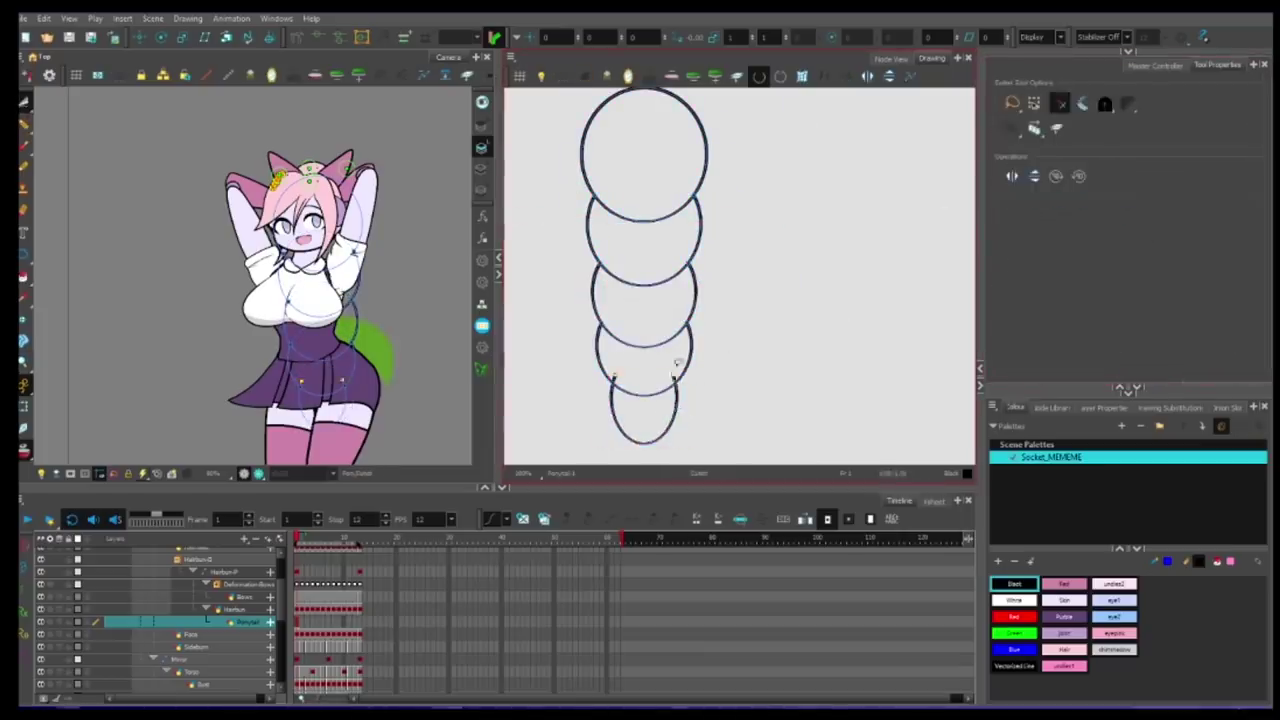
Fill all the Ponytail segments with the Hair colour.
key(alt+i)
click(1064, 649)
drag(645, 130, 690, 378)
Draw a curved stroke for one side of the Ponytail's tip and paste a horizontally flipped copy of it.
key(l)
key(alt+slash)
mouse_move(630, 343)
mouse_down()
mouse_move(632, 410)
mouse_move(660, 430)
mouse_up()
key(alt+s)
key(ctrl+c)
key(ctrl+v)
click(1010, 177)
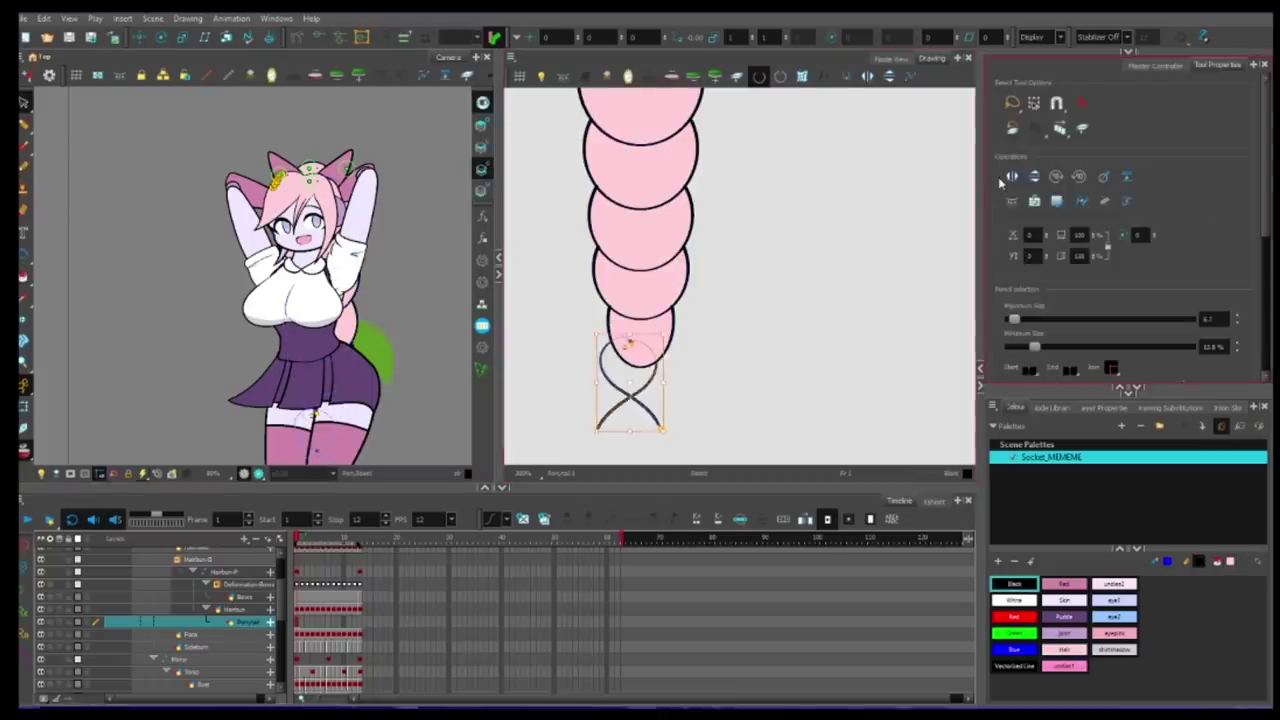
Join the mirrored stroke into a pointed, heart-shaped tip below the last Ponytail segment and fill it with the Hair colour.
drag(628, 381, 677, 381)
key(alt+t)
key(alt+s)
key(alt+i)
click(1064, 649)
click(638, 386)
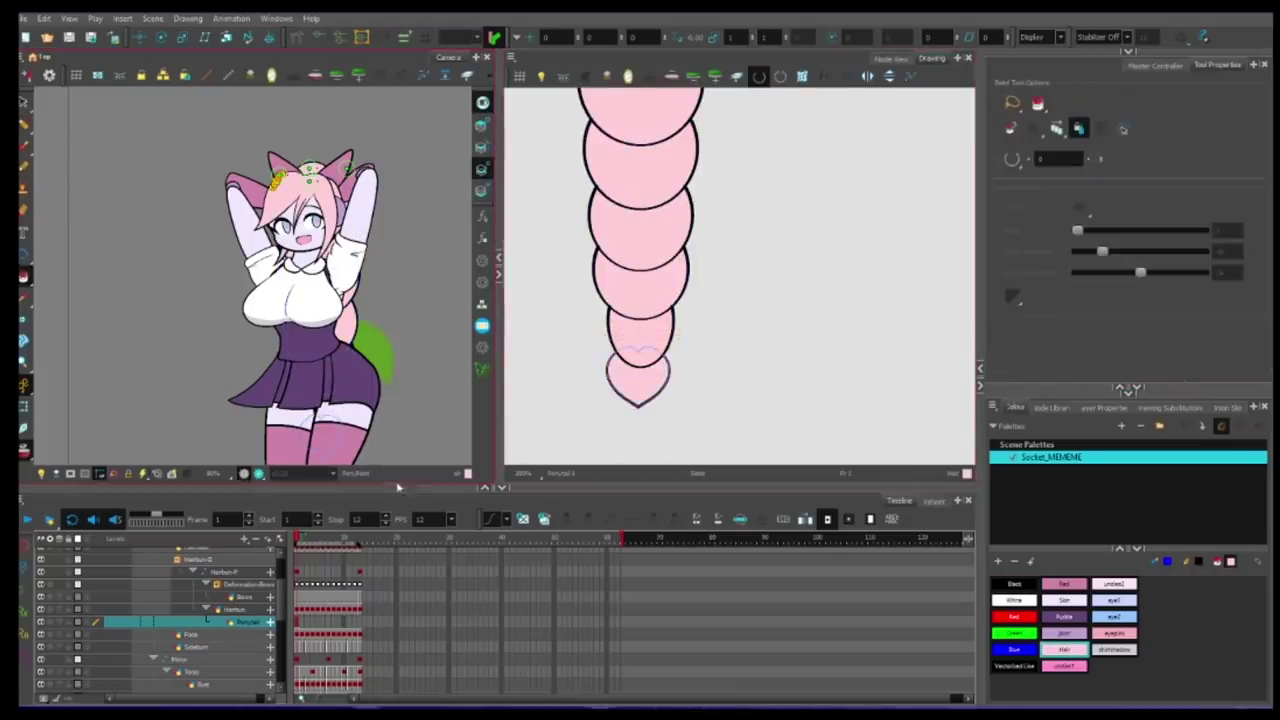
key(alt+s)
drag(600, 415, 688, 349)
key(alt+q)
click(609, 330)
Rig the Ponytail with a curve deformation chain running from the hair bun down to the tip.
scroll(630, 355, down, 3)
click(23, 386)
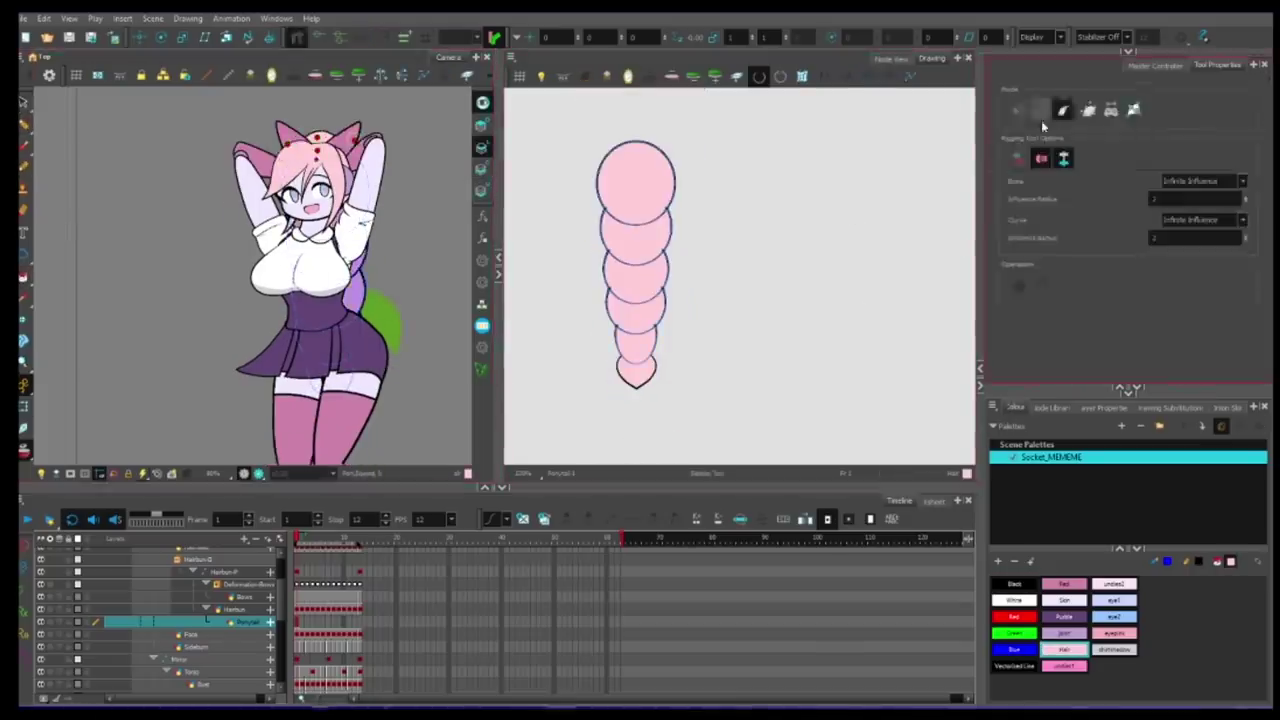
drag(329, 153, 331, 264)
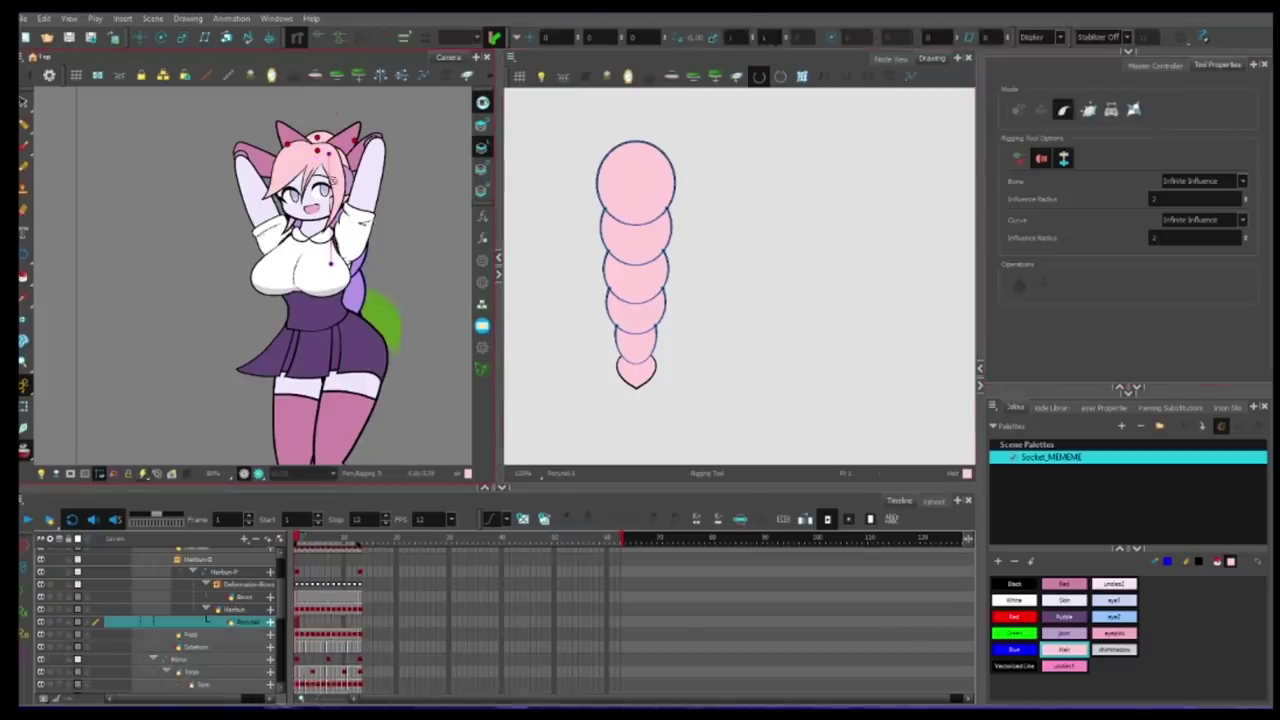
drag(333, 347, 333, 417)
Widen the timeline's layer list and temporarily isolate the Ponytail layer to check how the deformation curve fits the drawing.
scroll(214, 643, down, 8)
scroll(214, 643, up, 7)
drag(289, 628, 346, 628)
click(50, 619)
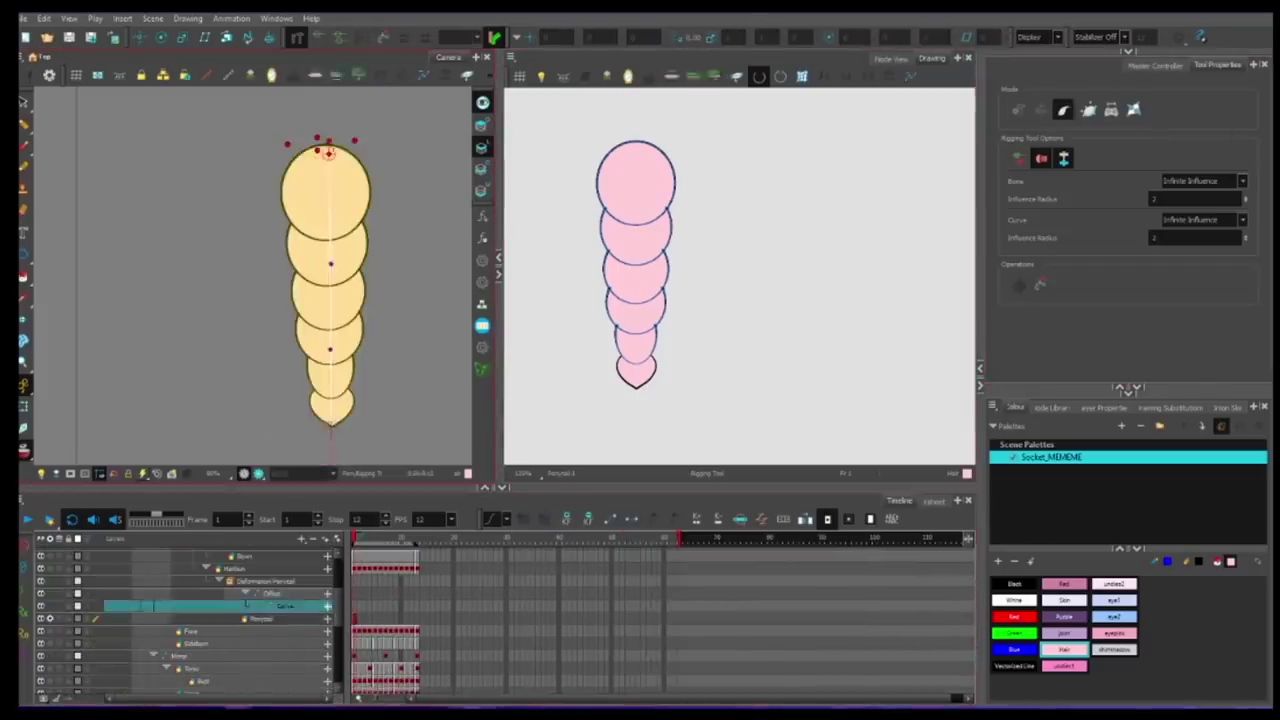
click(50, 619)
Bend the lower end of the Ponytail's deformation curve and set up its swing poses along the dance cycle.
key(shift+t)
mouse_move(331, 417)
mouse_down()
mouse_move(254, 380)
mouse_move(321, 394)
mouse_up()
click(417, 607)
click(370, 607)
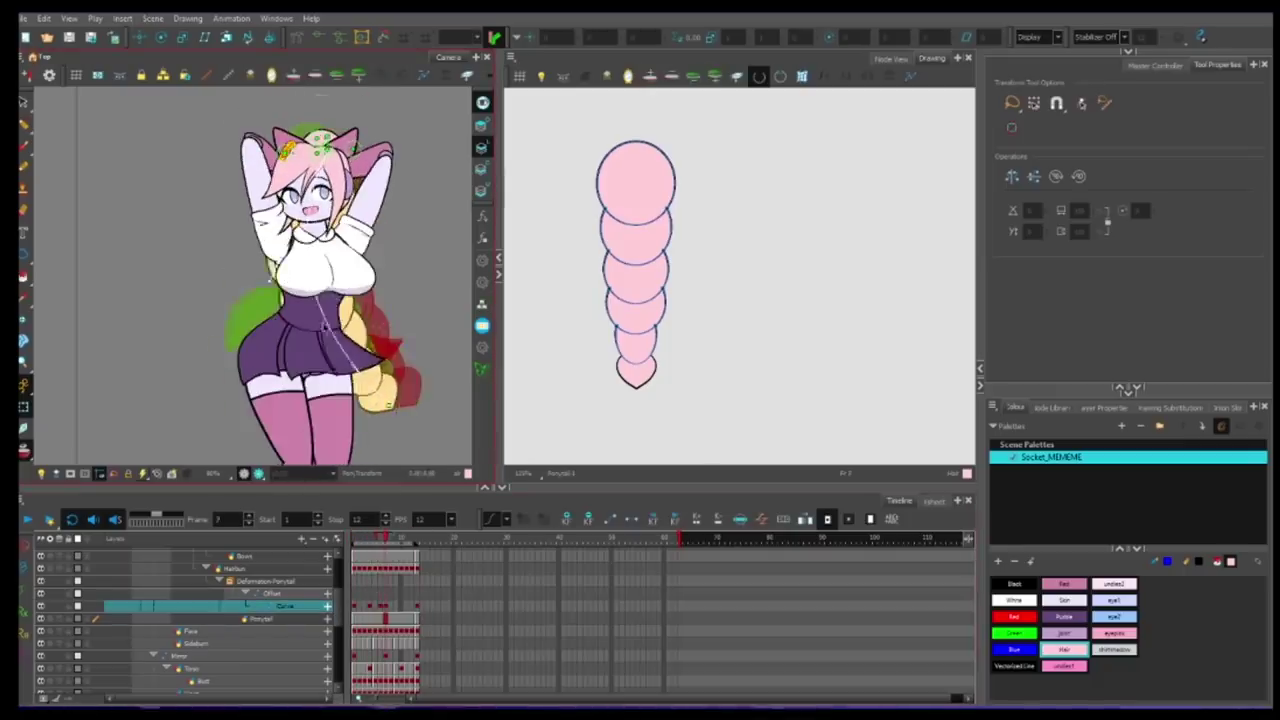